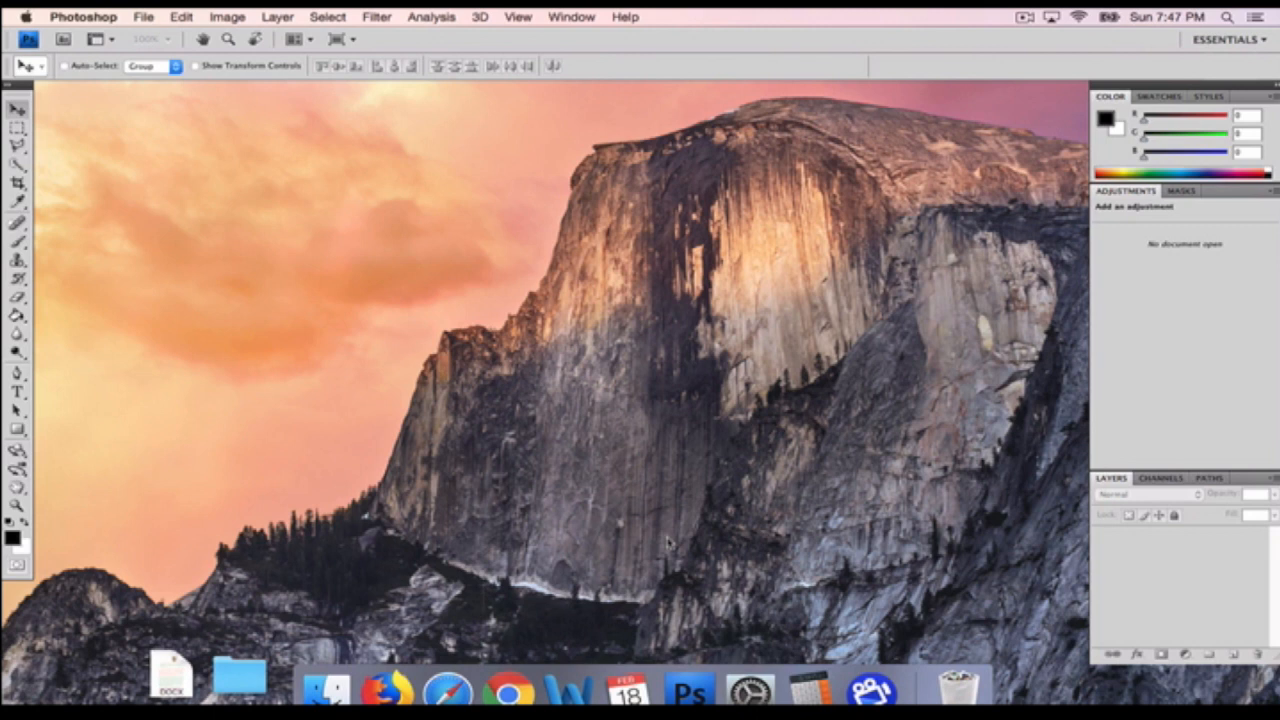
Create a white 1920 by 1280 pixel RGB document at 150 pixels/inch and enlarge its window around the canvas
left_click(146, 17)
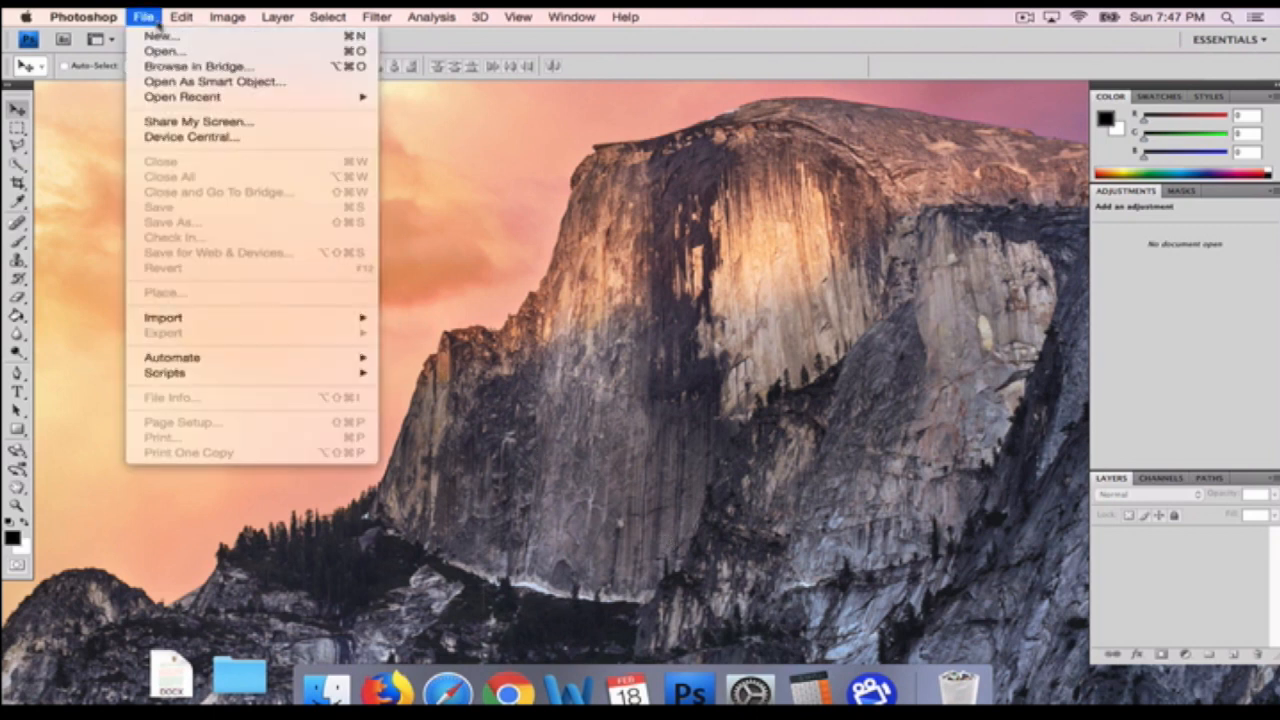
left_click(157, 35)
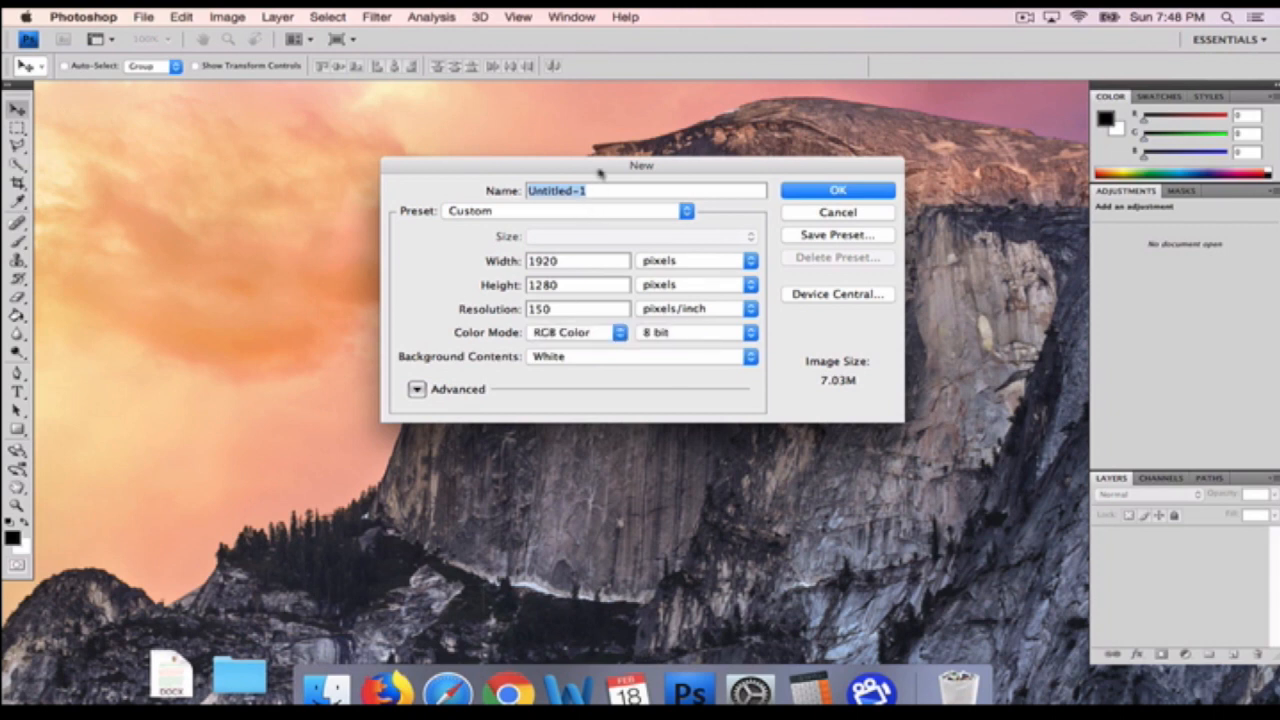
left_click(823, 190)
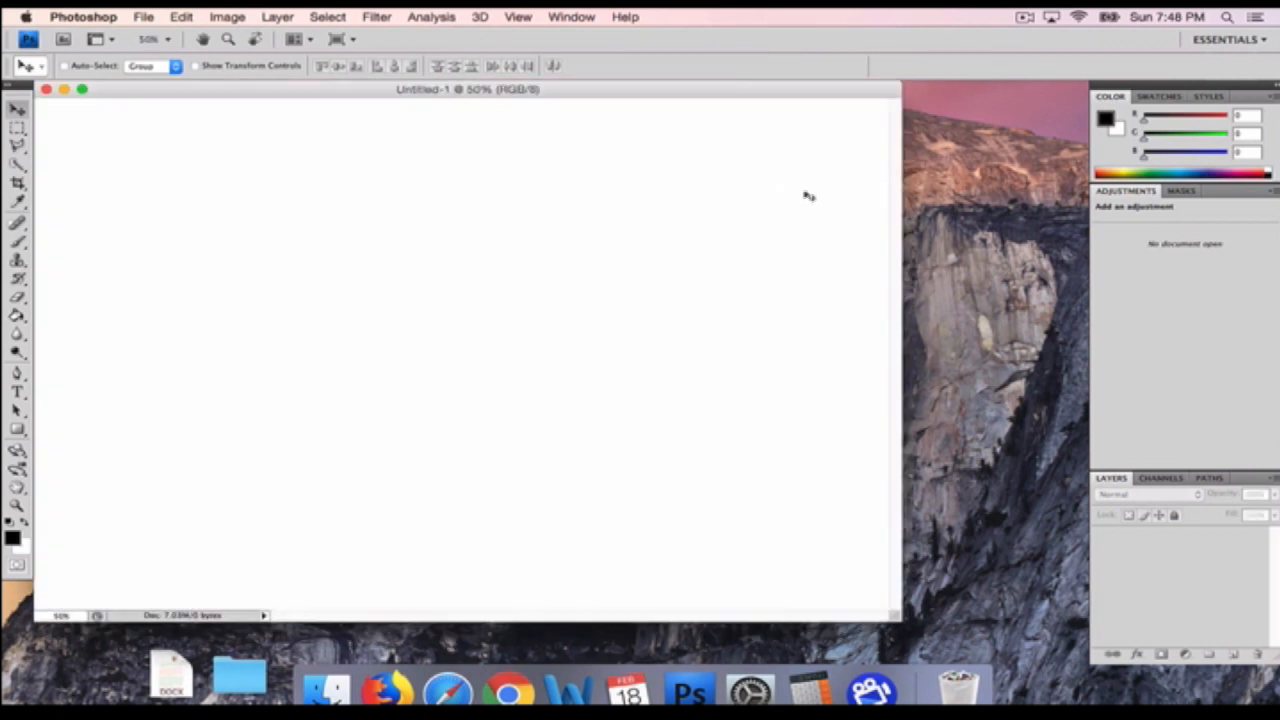
left_click(17, 507)
left_click(298, 404, "alt")
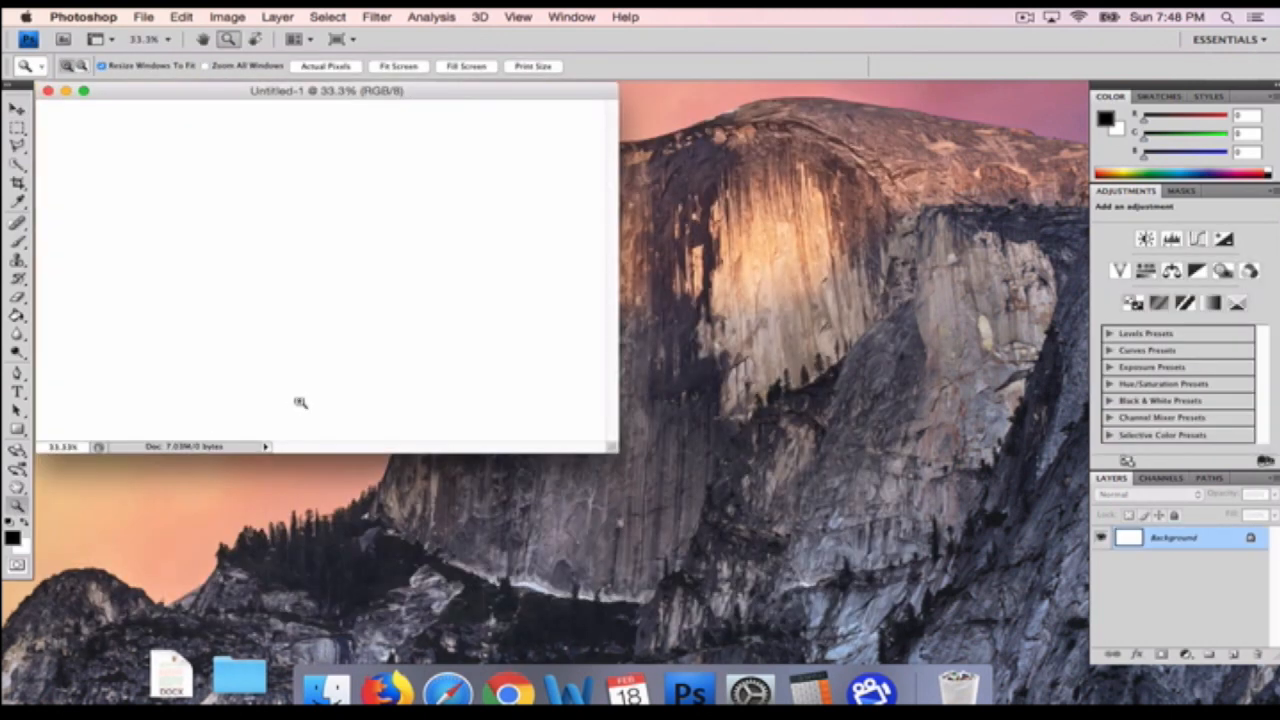
left_click_drag(613, 446, 855, 574)
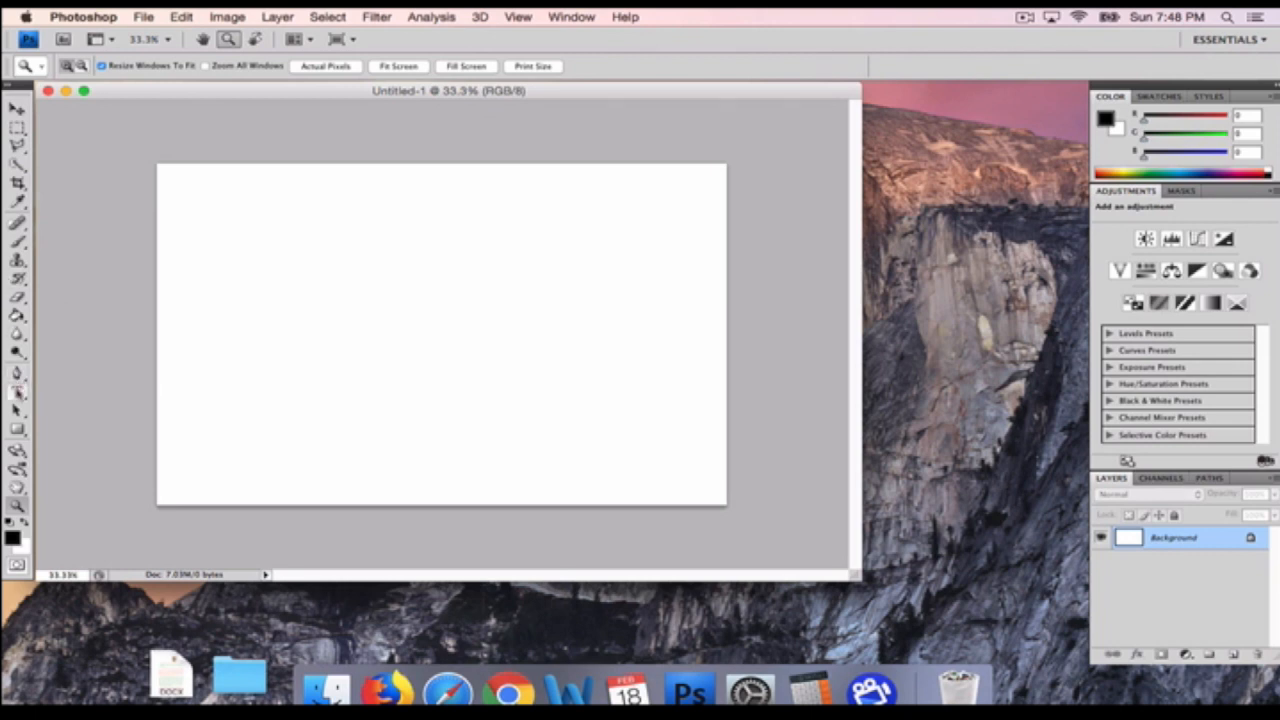
Add a text layer reading HELLO in black 12 pt Myriad Pro on the canvas
left_click(18, 393)
left_click(295, 312)
type("glitch")
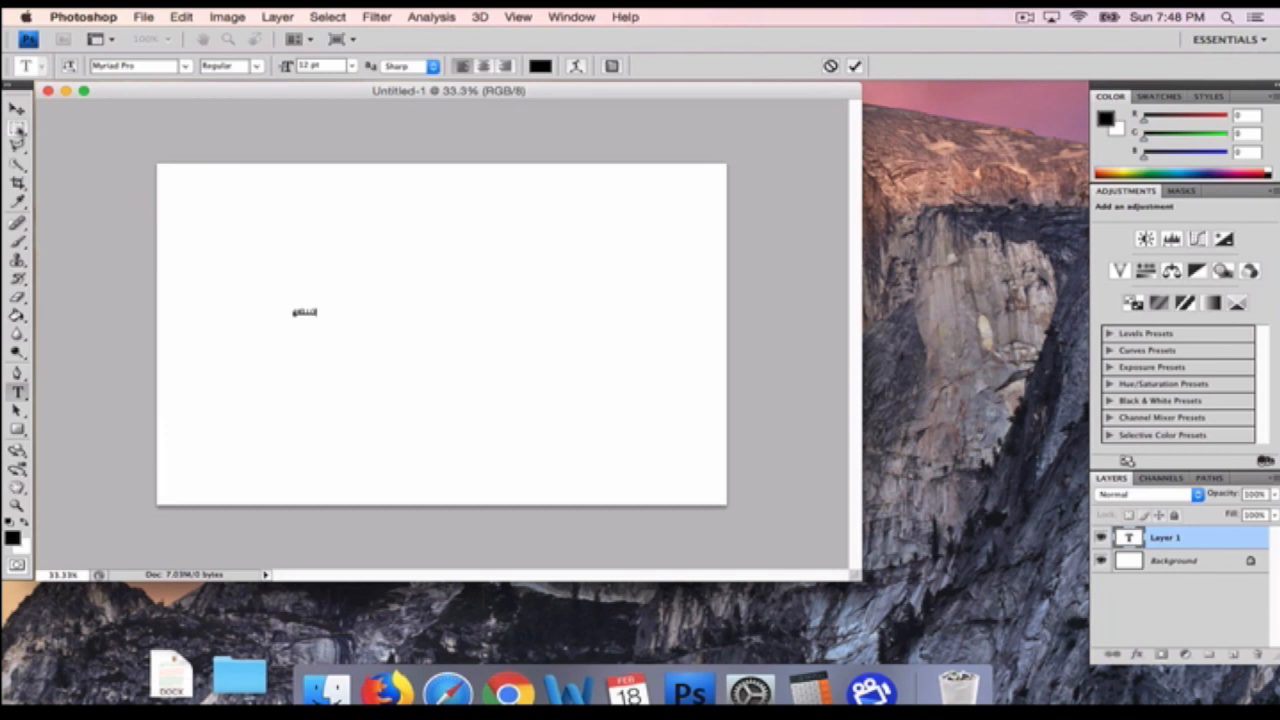
left_click(18, 128)
left_click(19, 109)
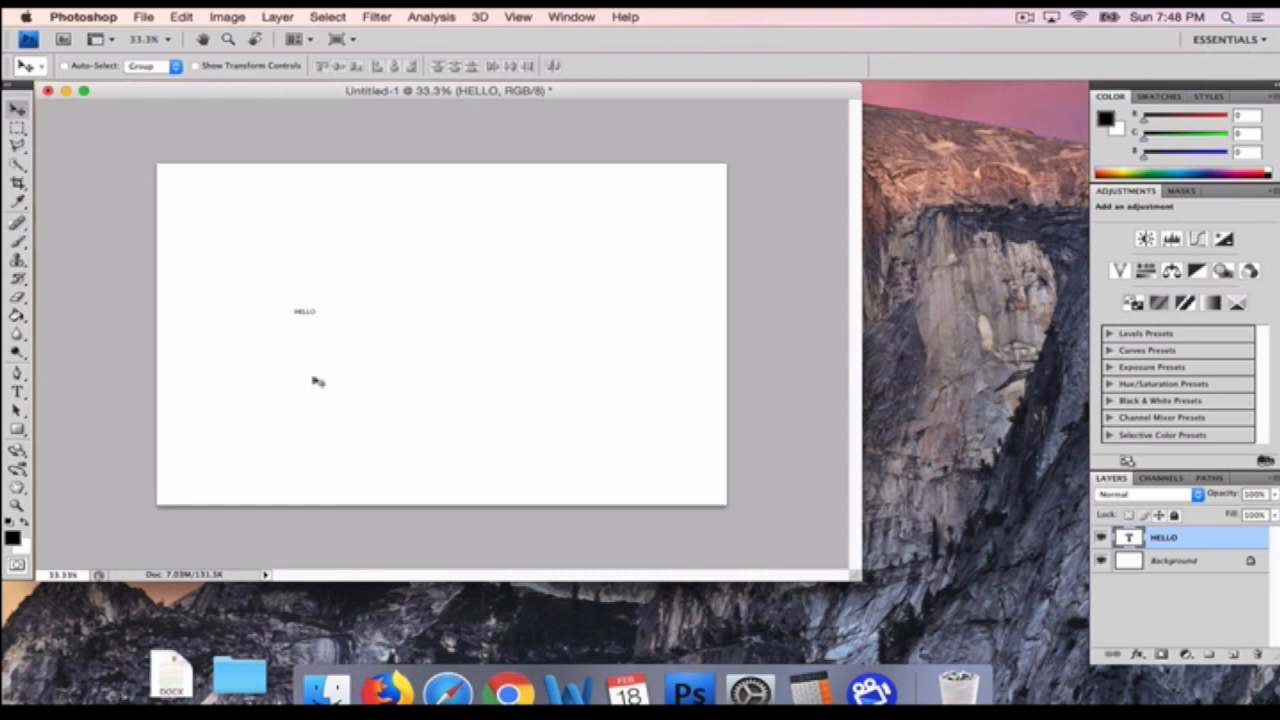
Scale the HELLO text up to about half the canvas width and centre it on the canvas
key("super+t")
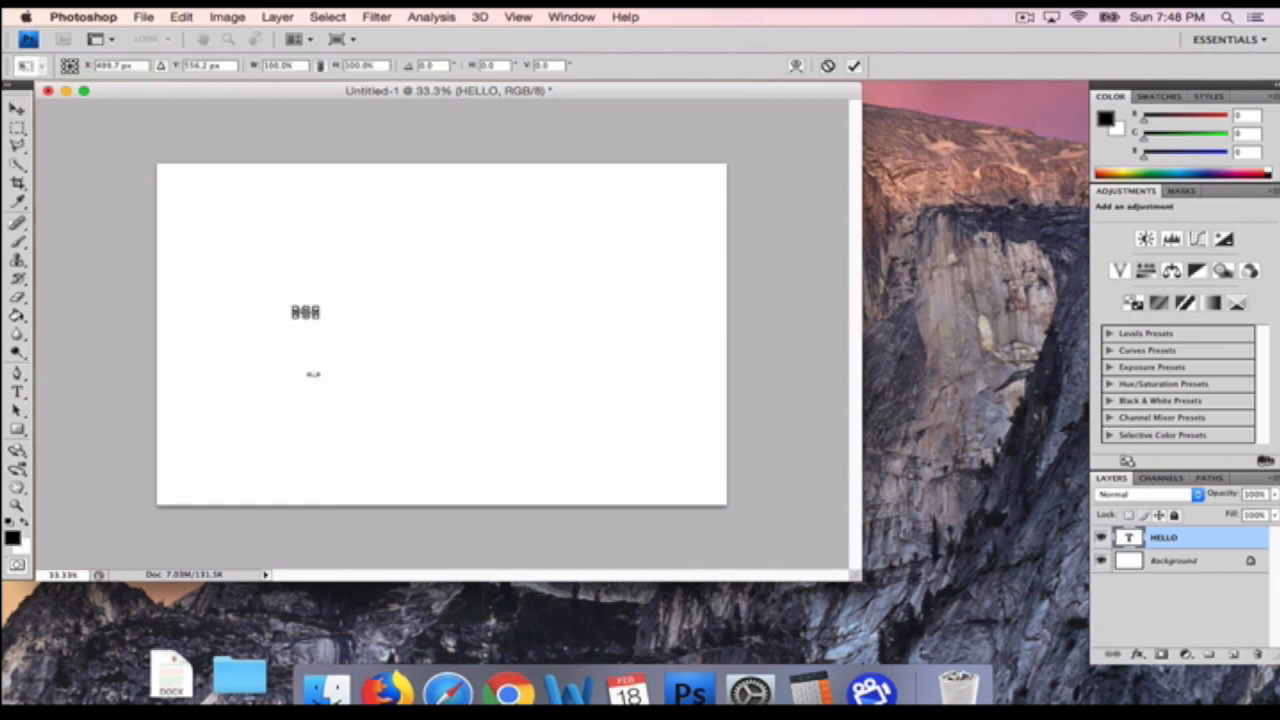
left_click_drag(324, 320, 563, 463)
left_click(17, 109)
left_click(776, 229)
left_click_drag(446, 363, 448, 329)
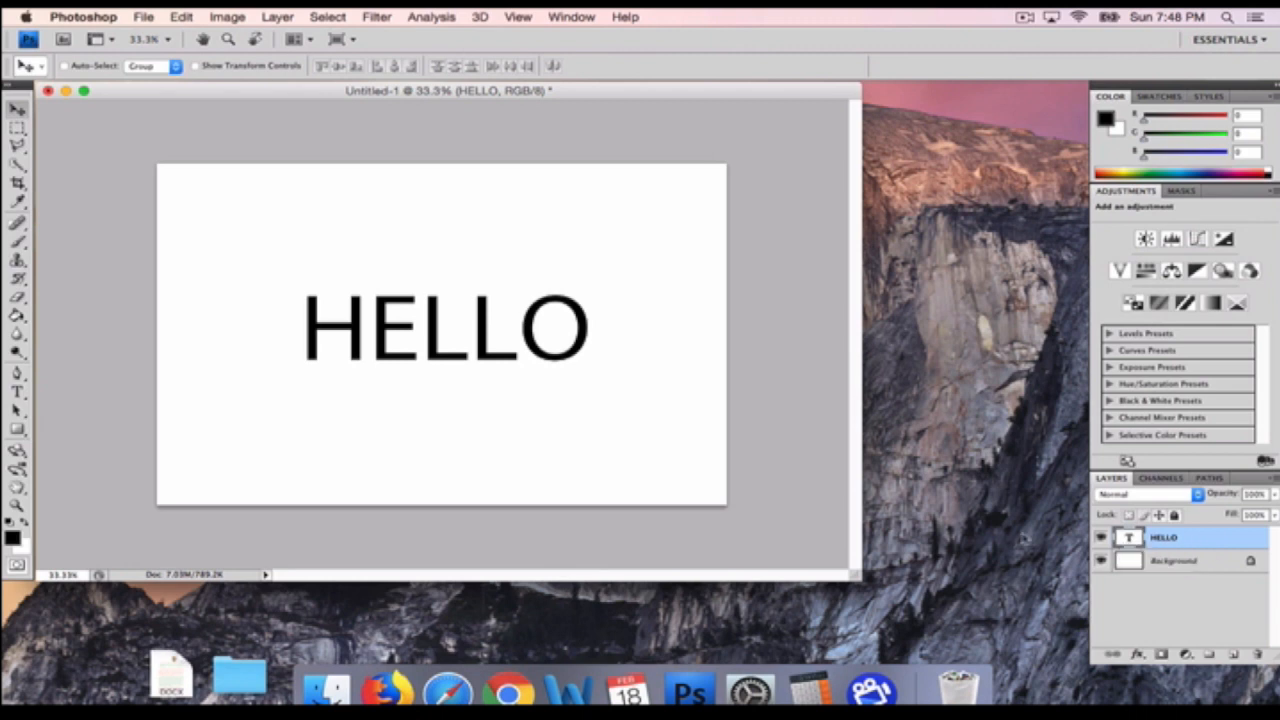
Rasterize the HELLO type layer
left_click(280, 16)
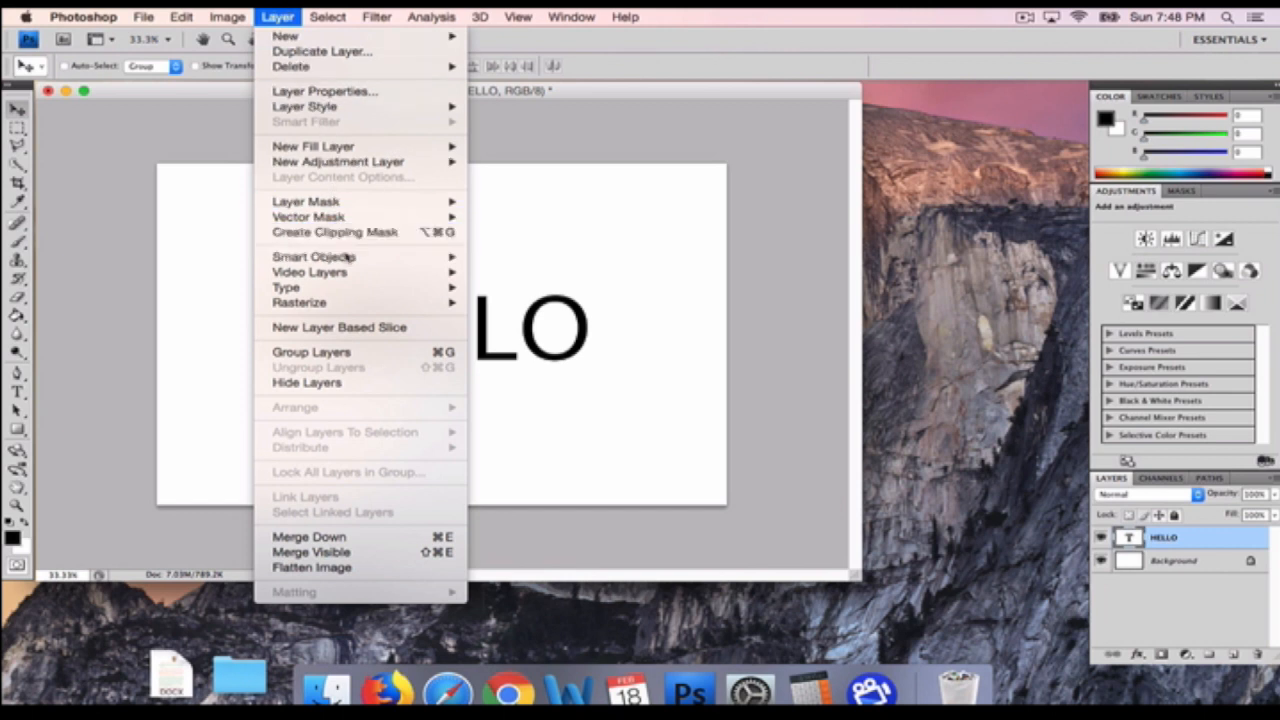
mouse_move(360, 302)
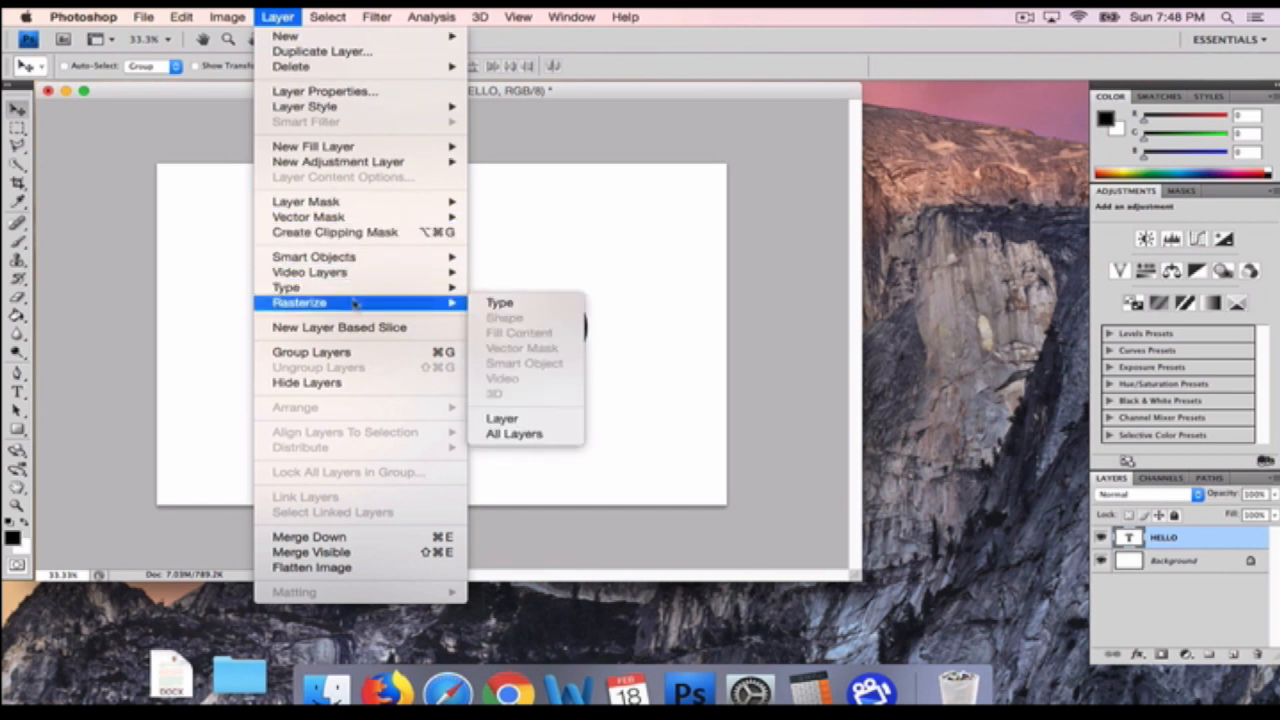
left_click(505, 304)
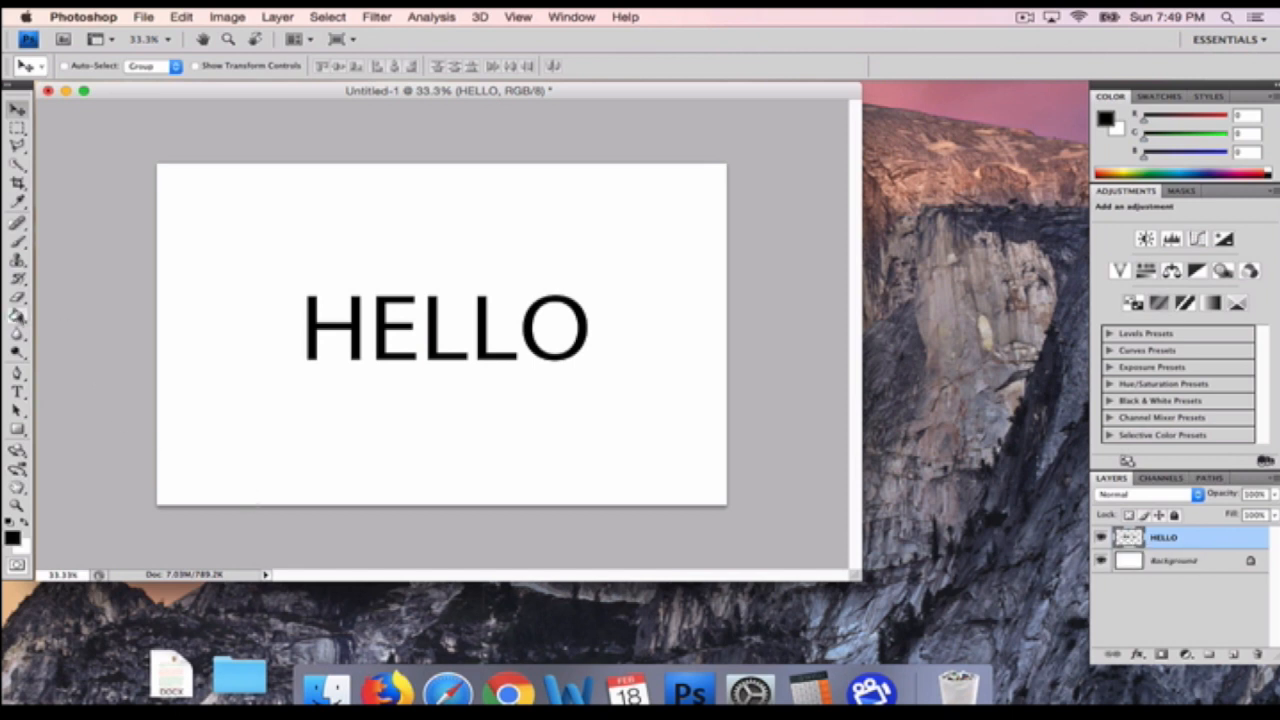
Set the foreground colour to pure red (255, 0, 0) and fill the letter H with the Paint Bucket
left_click(17, 314)
left_click(12, 538)
left_click(688, 241)
left_click(822, 182)
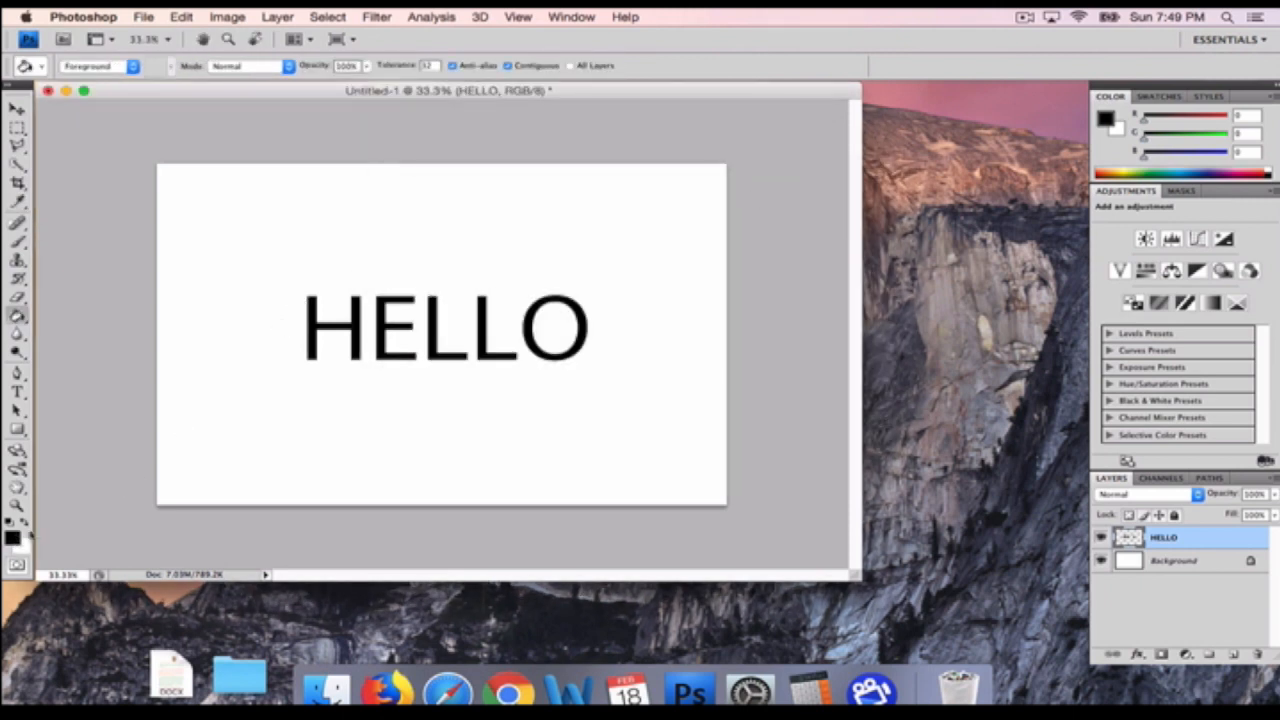
left_click(10, 542)
left_click_drag(610, 286, 742, 176)
left_click(770, 182)
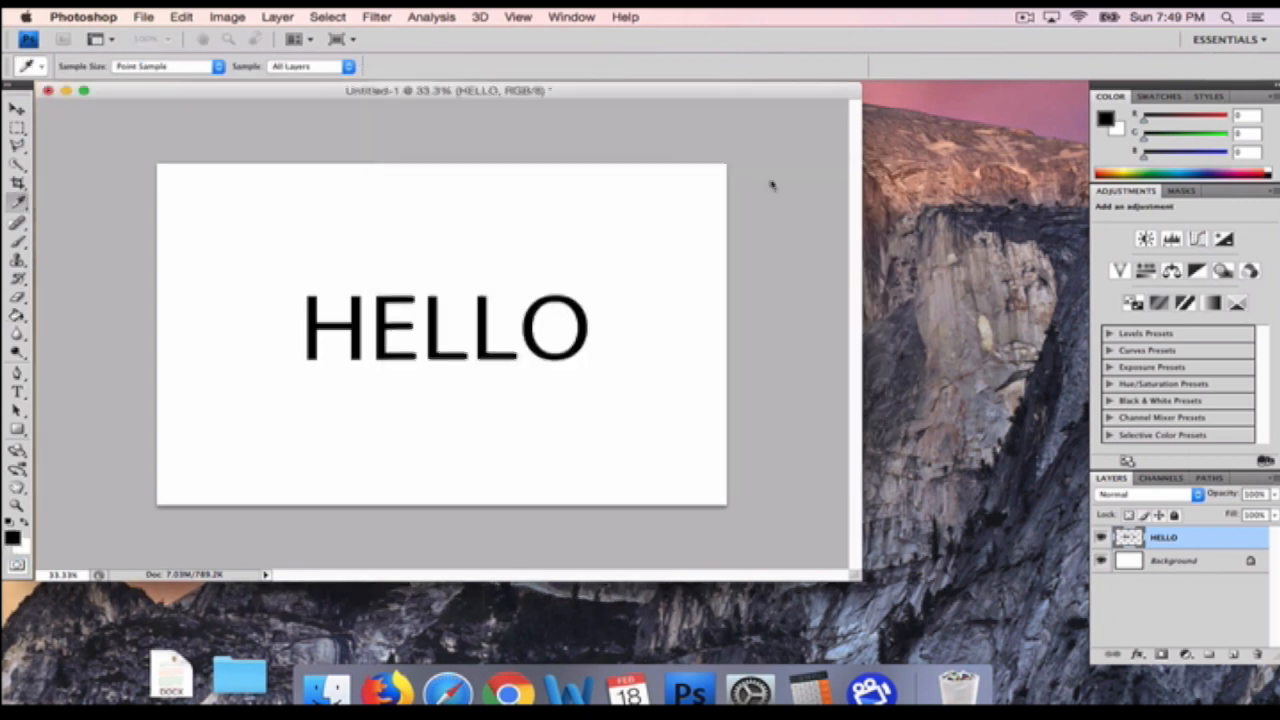
key("g")
left_click(307, 299)
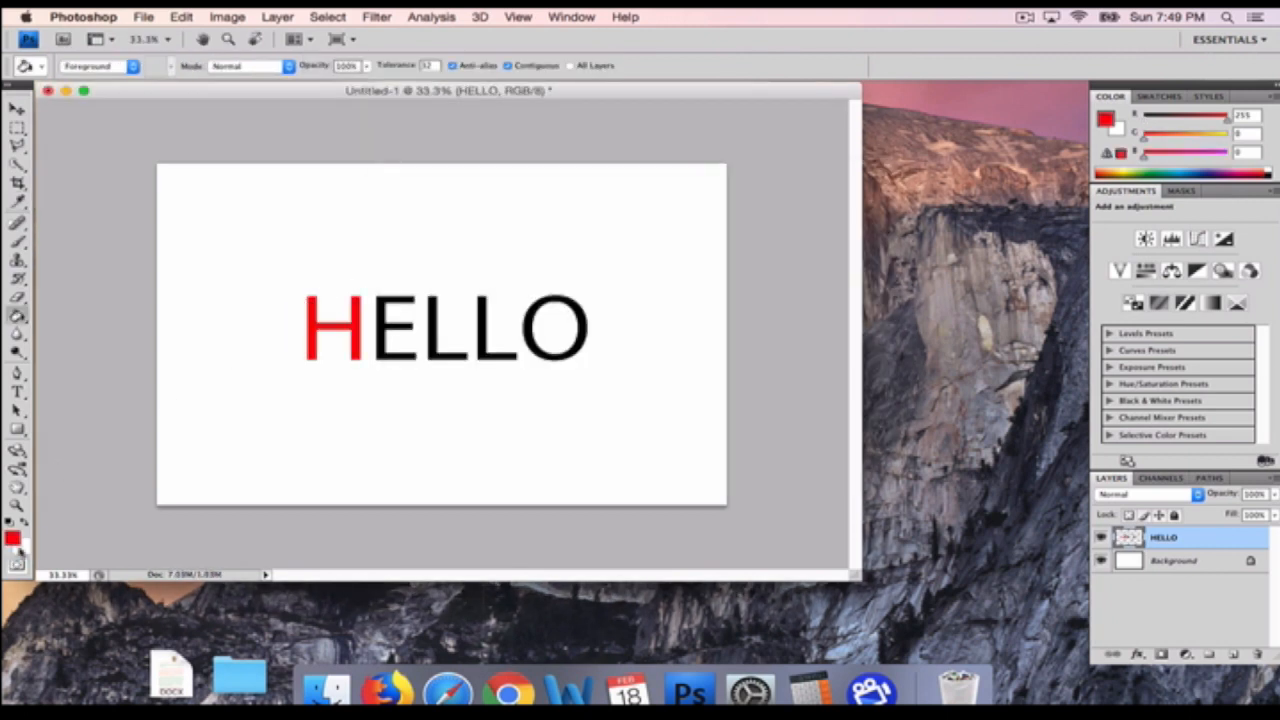
Set the foreground colour to orange ffae00 and fill the letter E with it
left_click(14, 542)
left_click(654, 372)
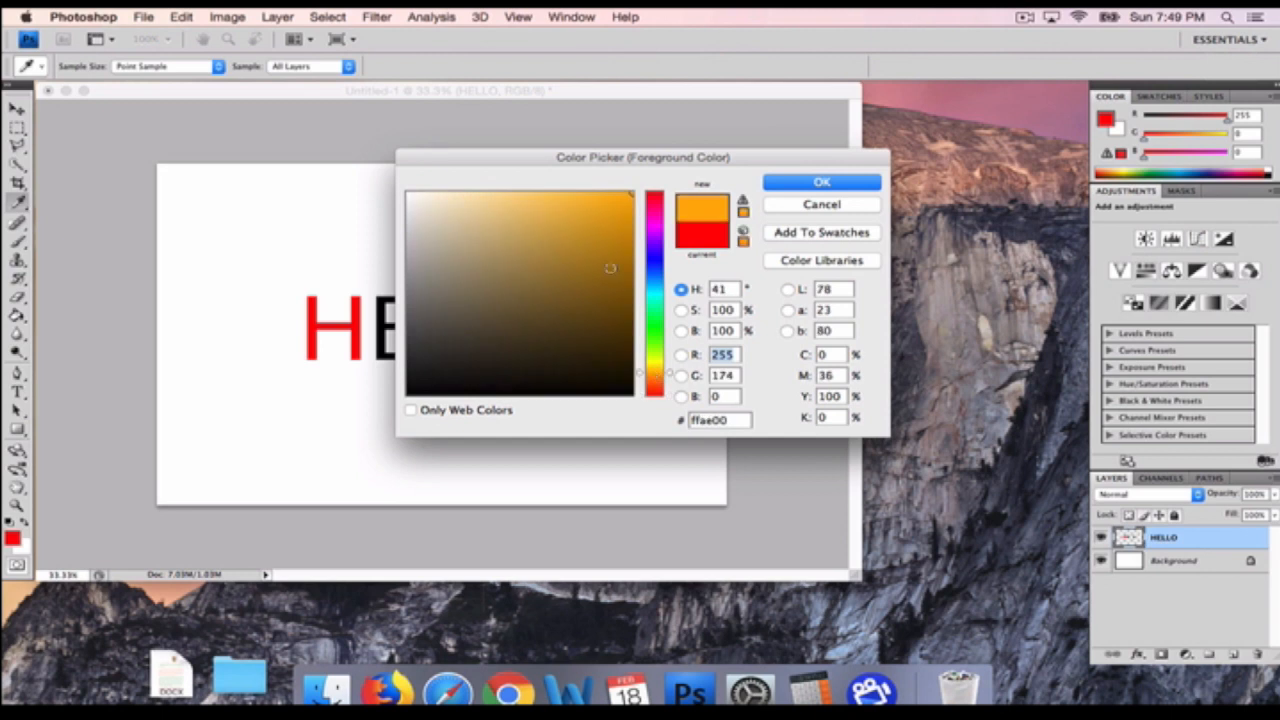
left_click(822, 182)
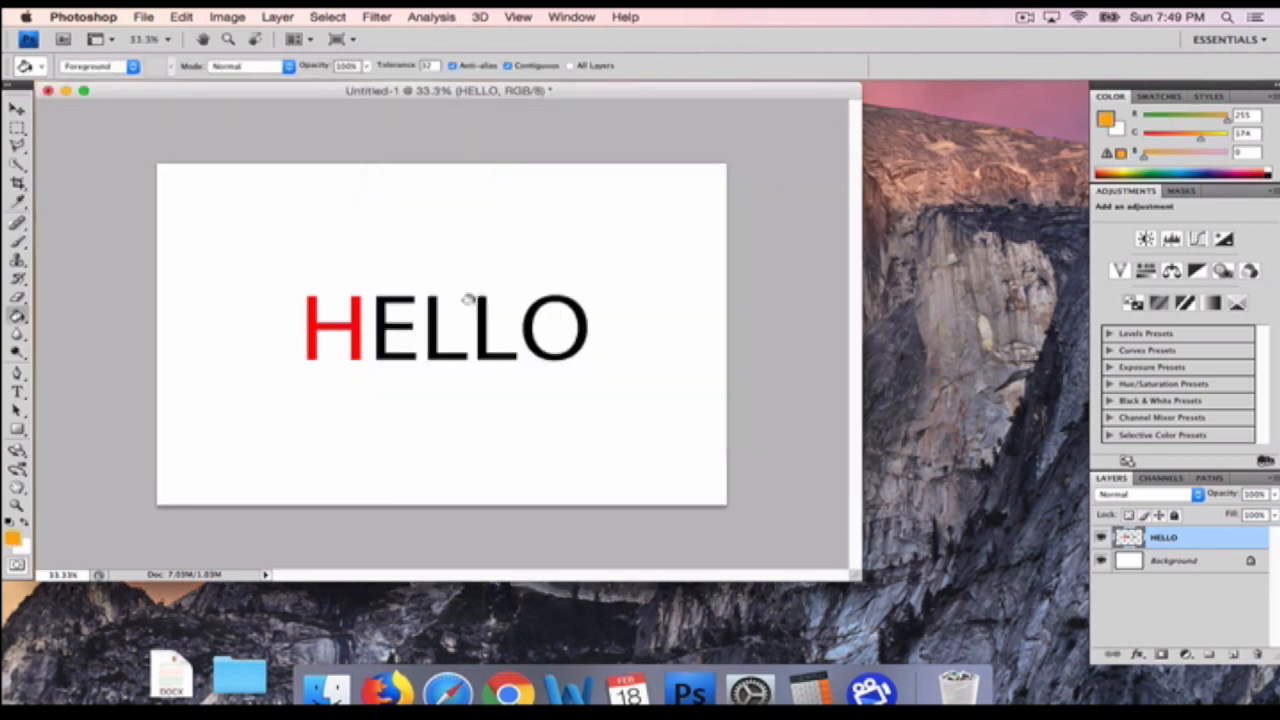
left_click(375, 297)
Set the foreground colour to bright green 06ff00 and fill the first letter L with it
left_click(14, 542)
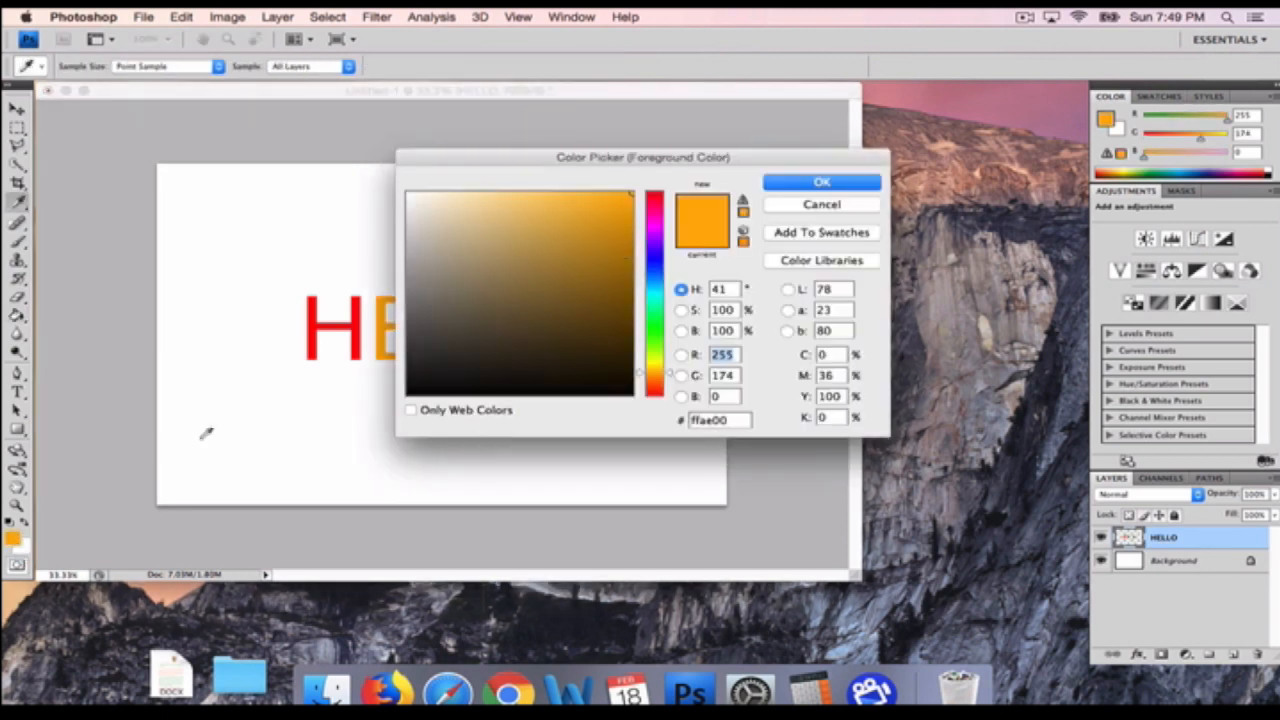
left_click(654, 330)
left_click(822, 182)
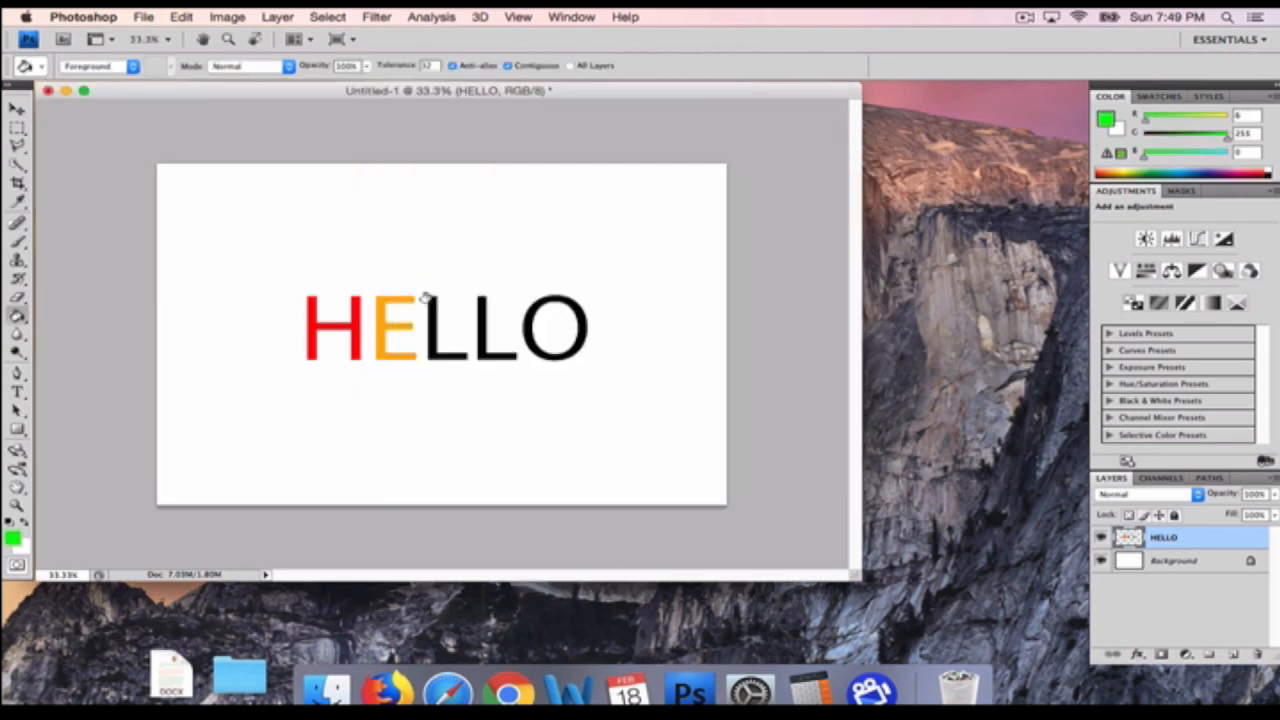
left_click(427, 298)
Set the foreground colour to pure blue (0, 0, 255) and fill the second letter L with it
left_click(13, 539)
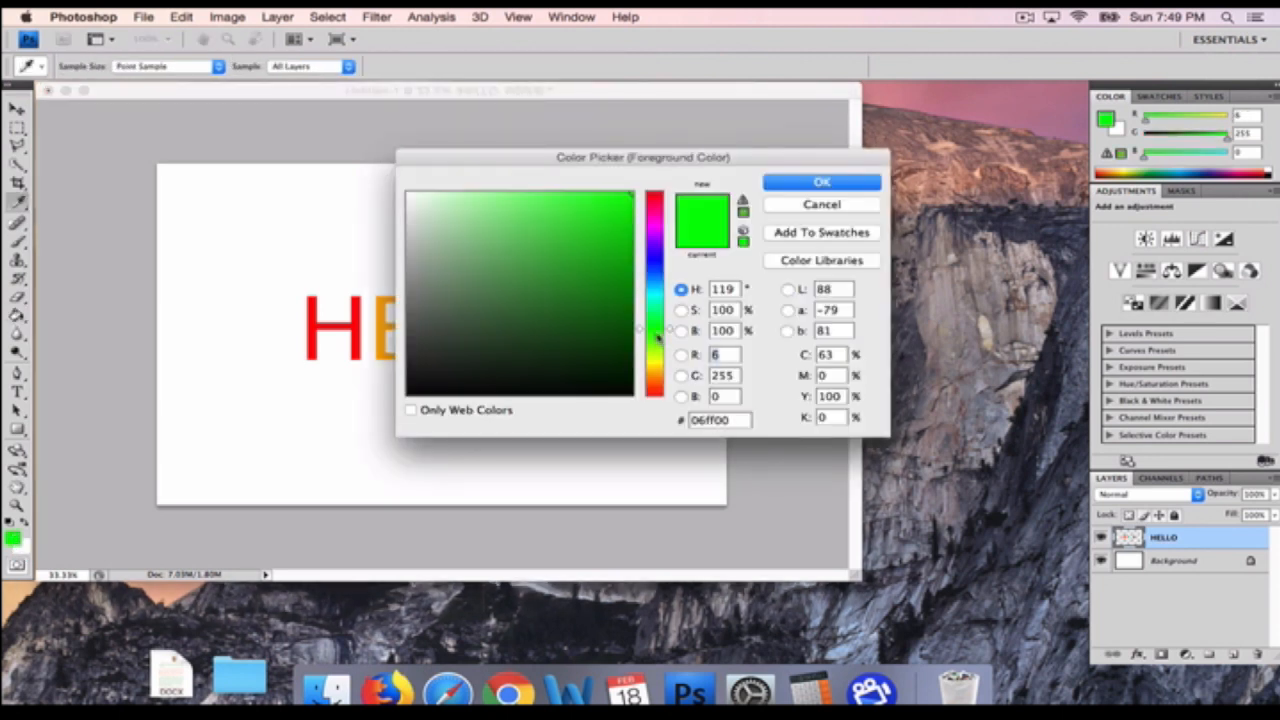
left_click(654, 262)
left_click(822, 182)
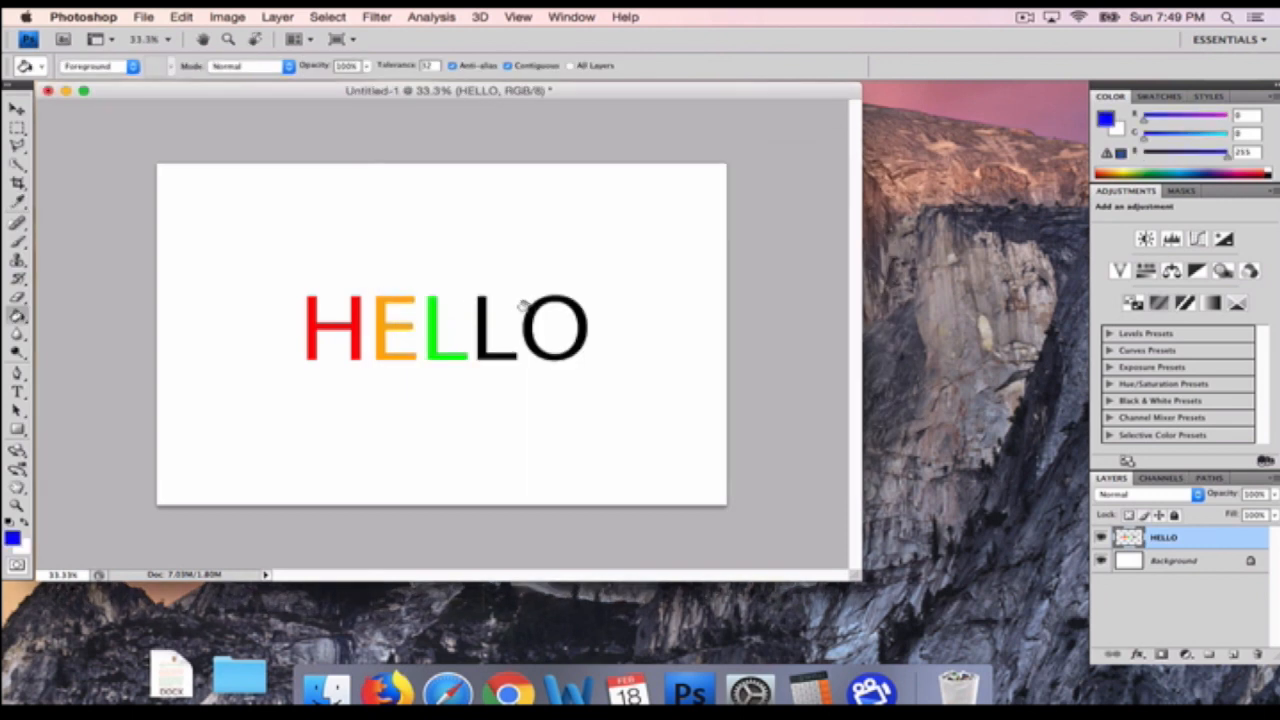
left_click(479, 299)
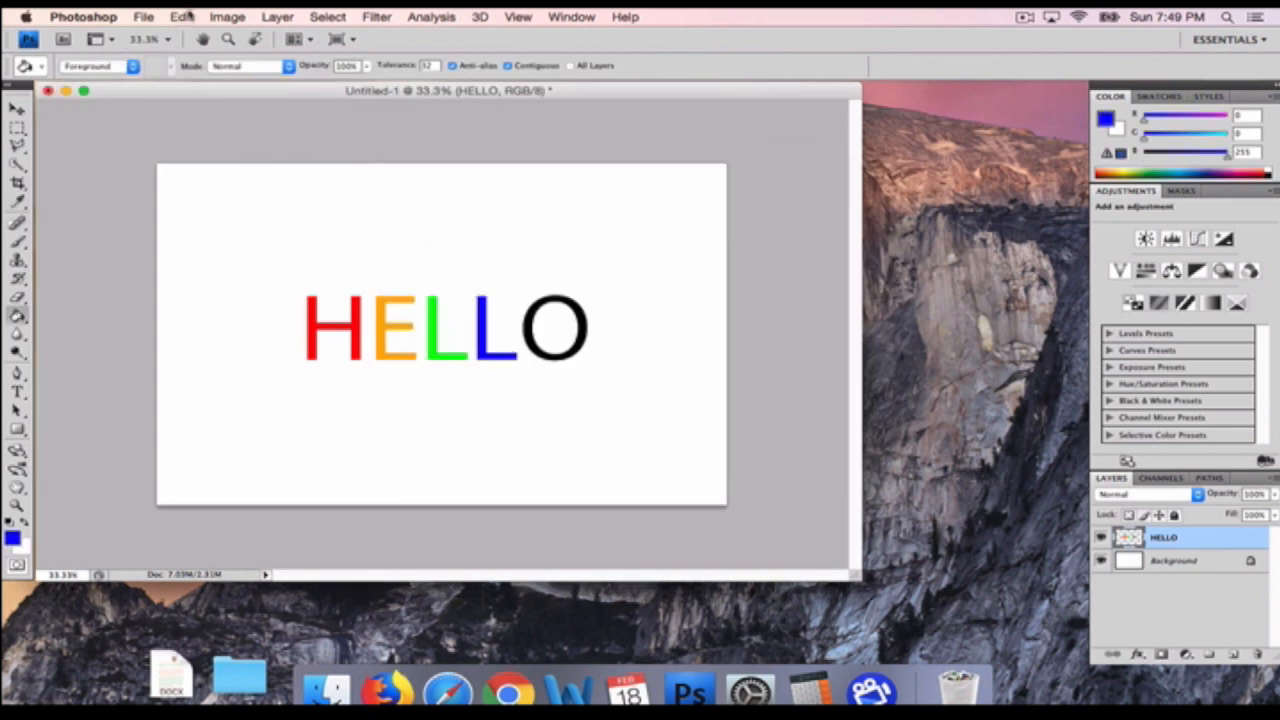
Save the document to the Desktop as Ani Text MASTER.psd in Photoshop format with maximum compatibility
left_click(150, 16)
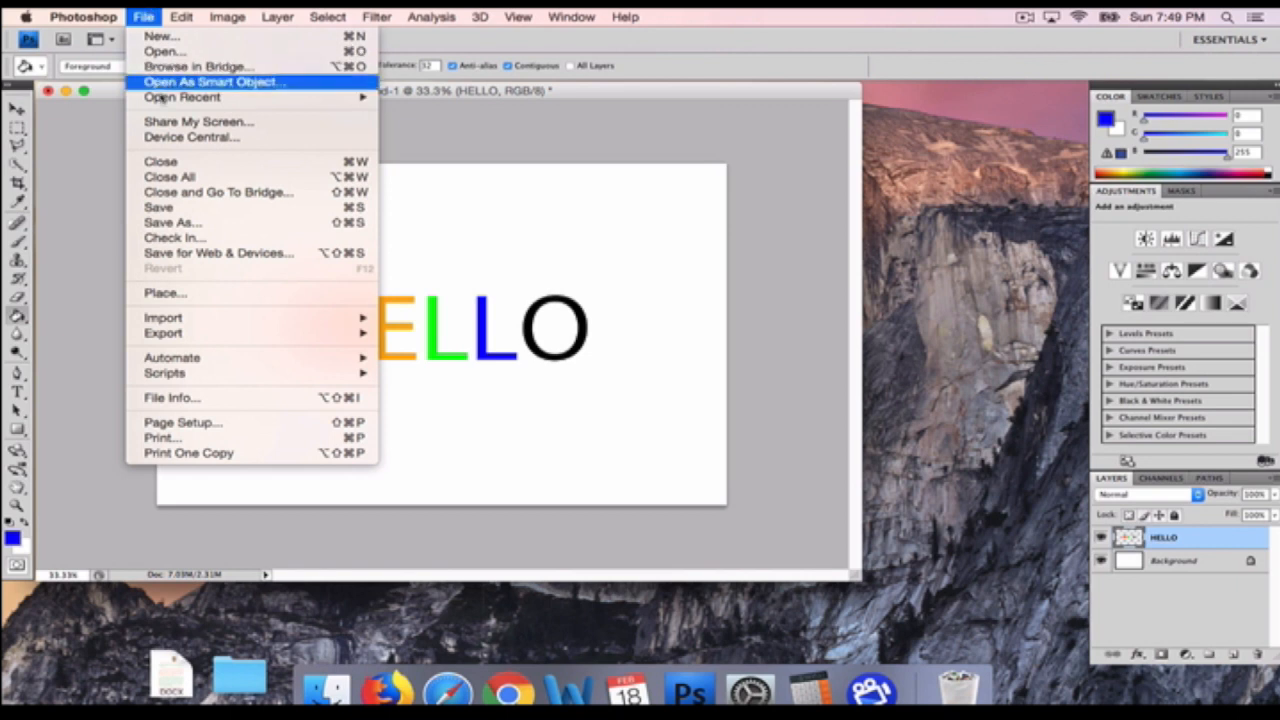
left_click(170, 222)
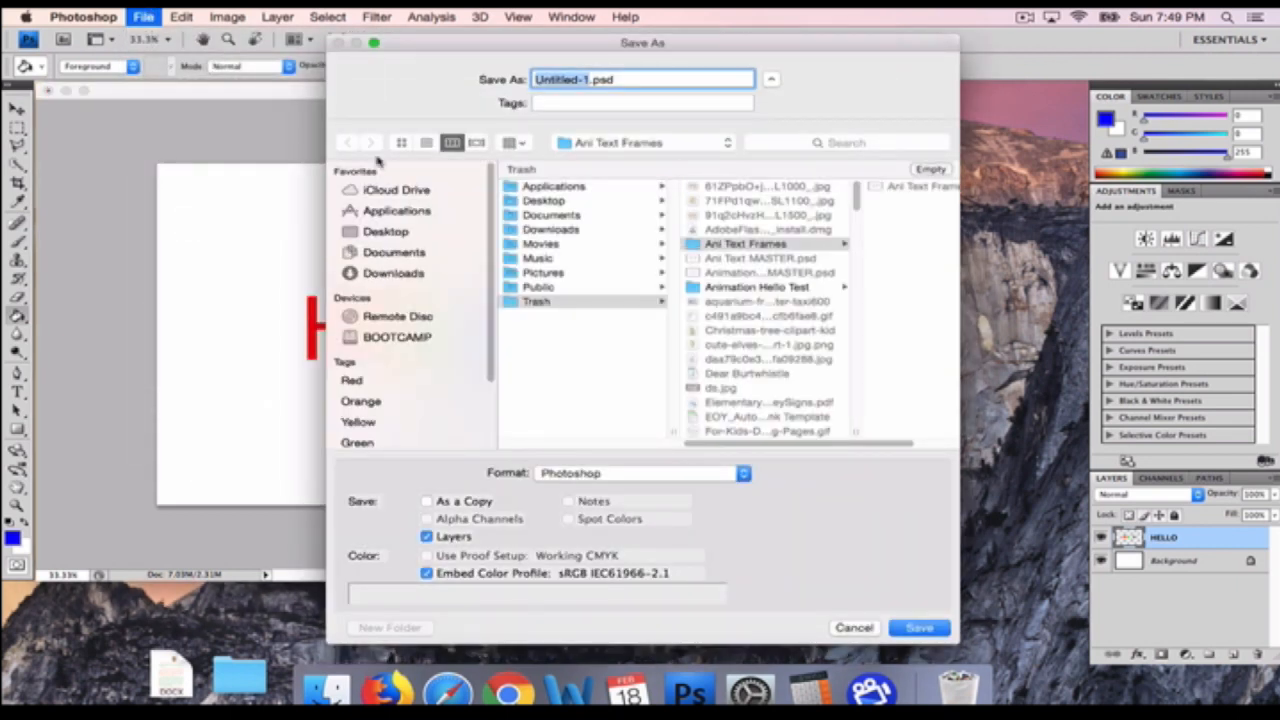
type("Ani")
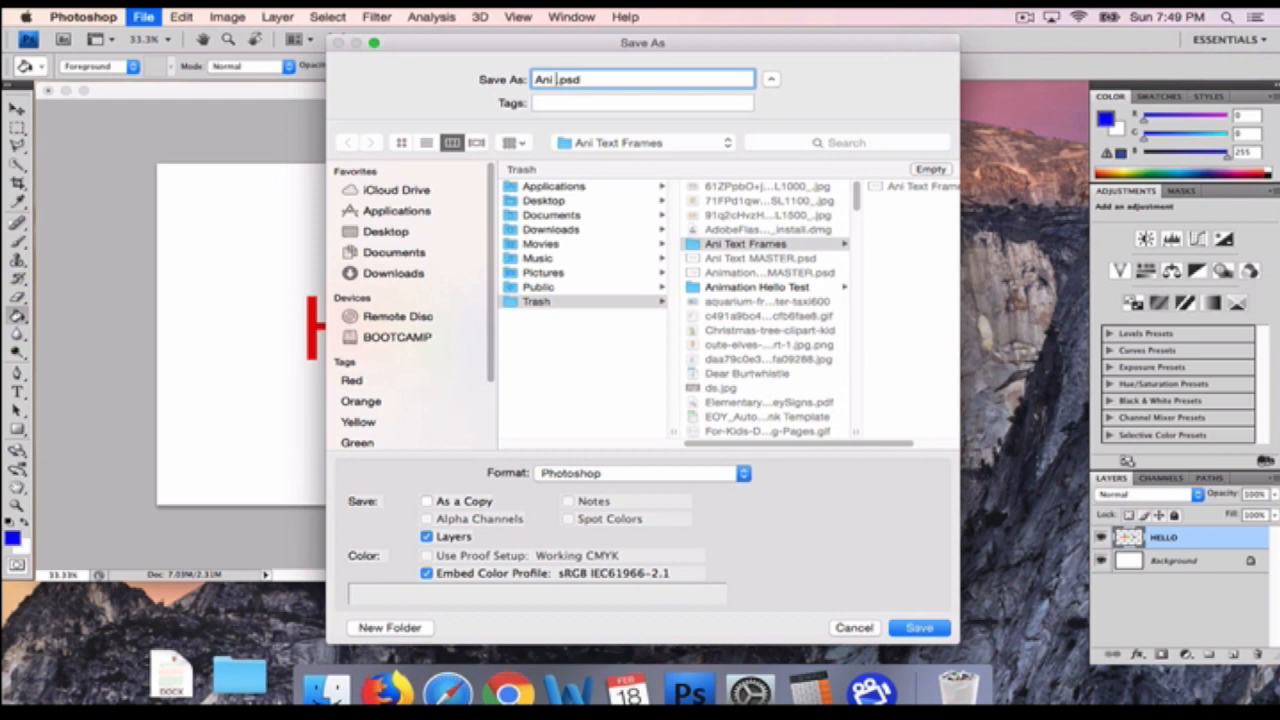
type(" Tes")
type("t")
type("MASTER")
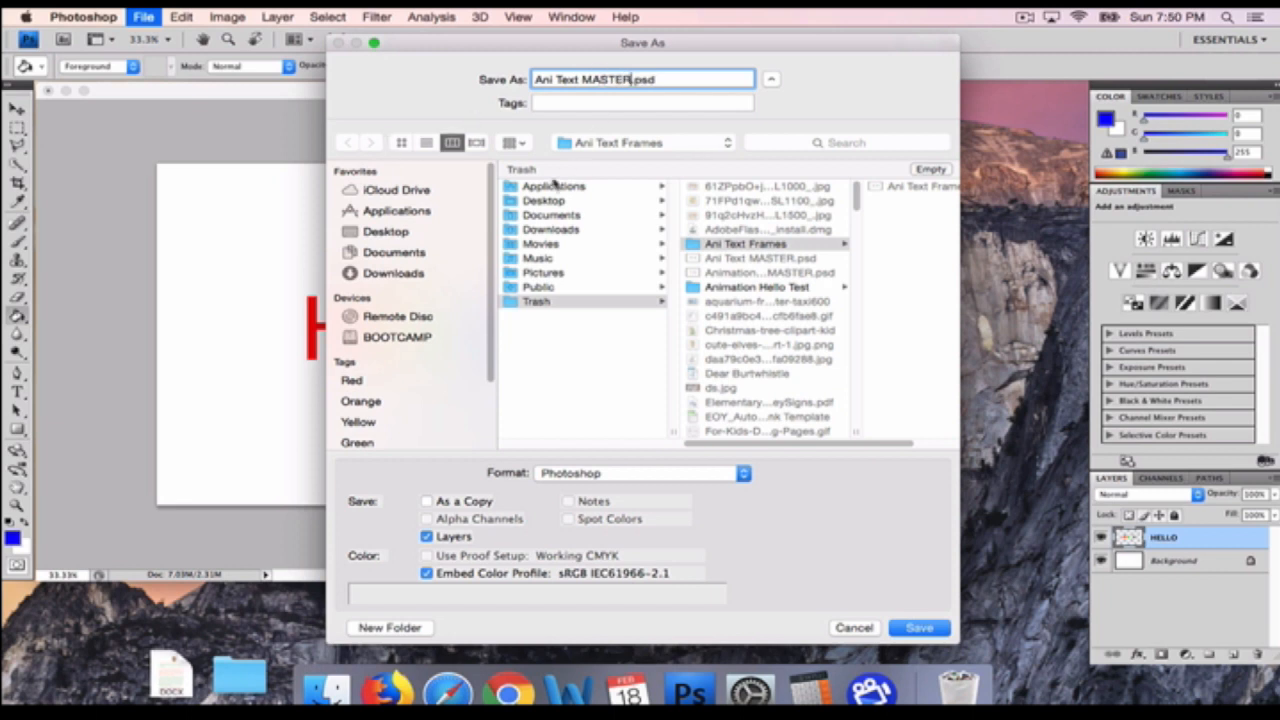
left_click(386, 232)
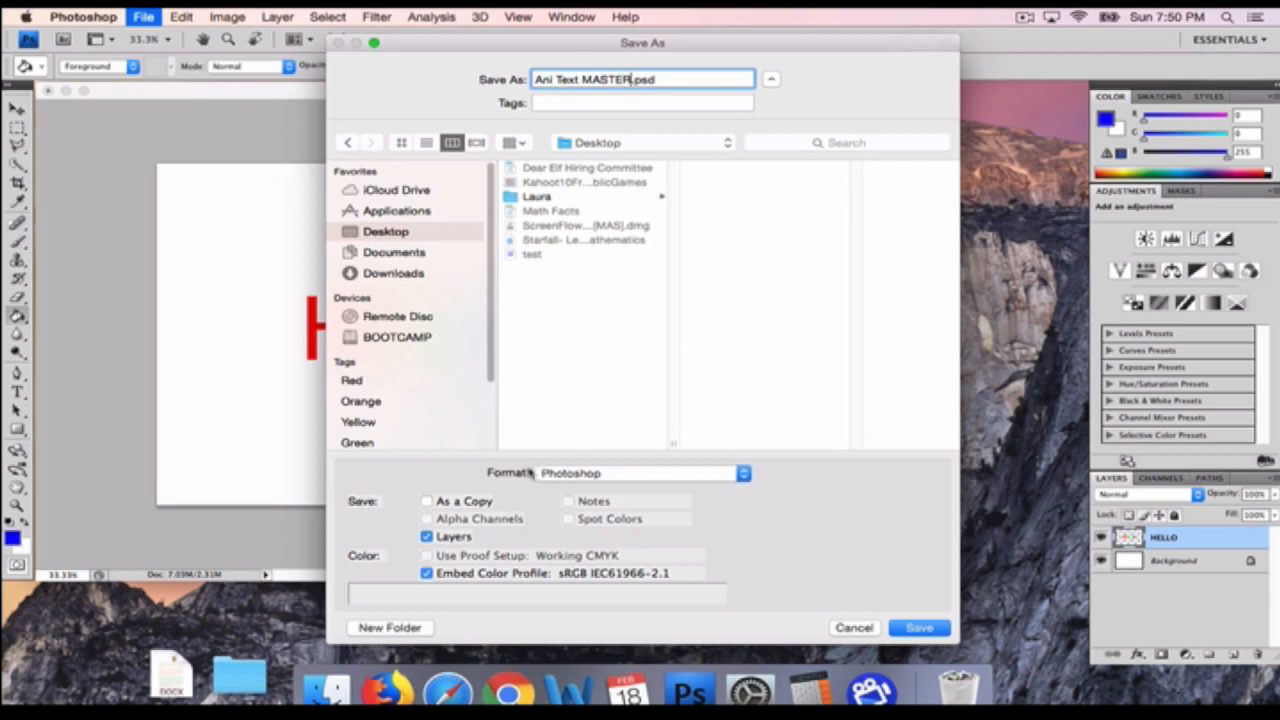
left_click(916, 630)
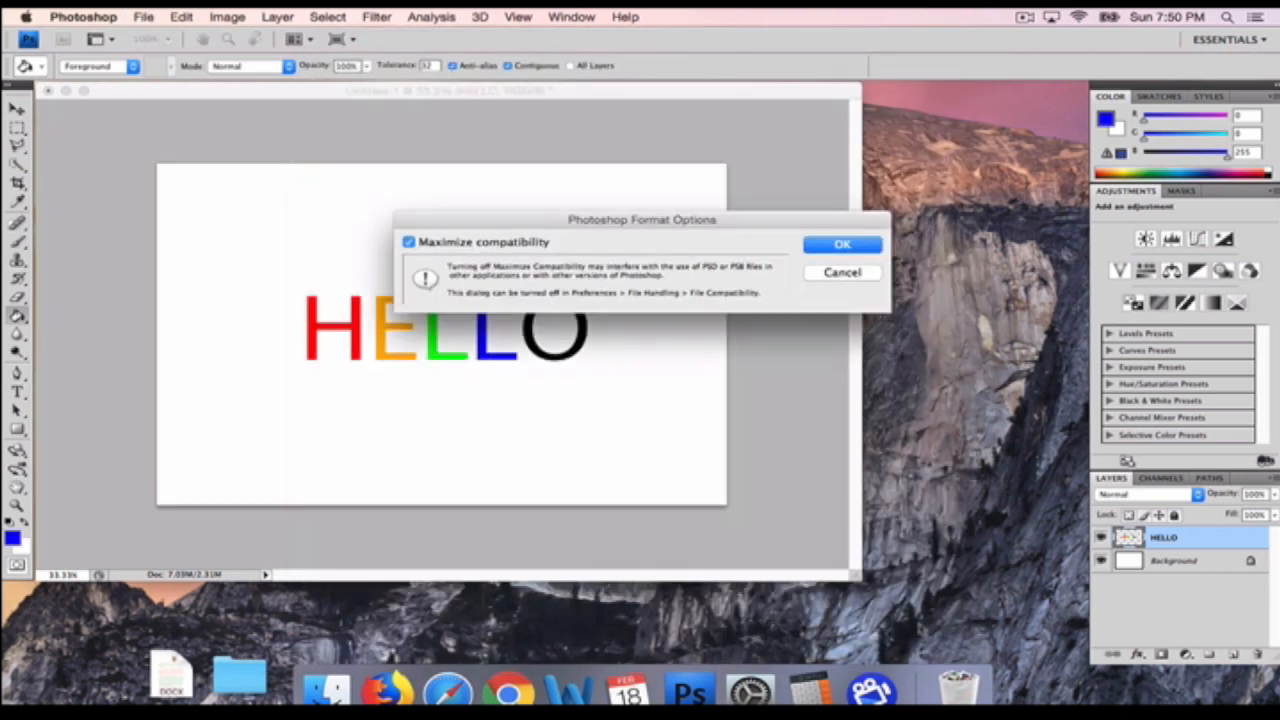
left_click(860, 250)
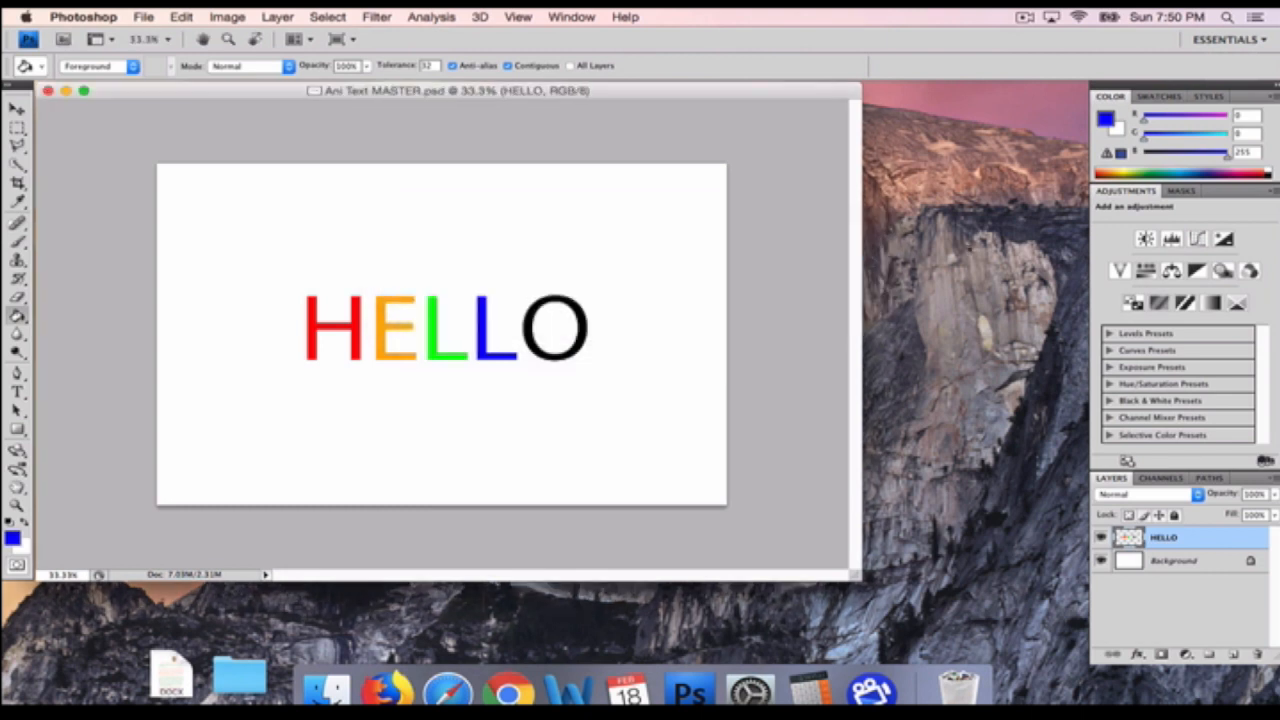
Switch to the Finder desktop and move the Ani Text MASTER.psd icon into the free area beside the image window
left_click(1113, 275)
left_click_drag(1230, 237, 986, 171)
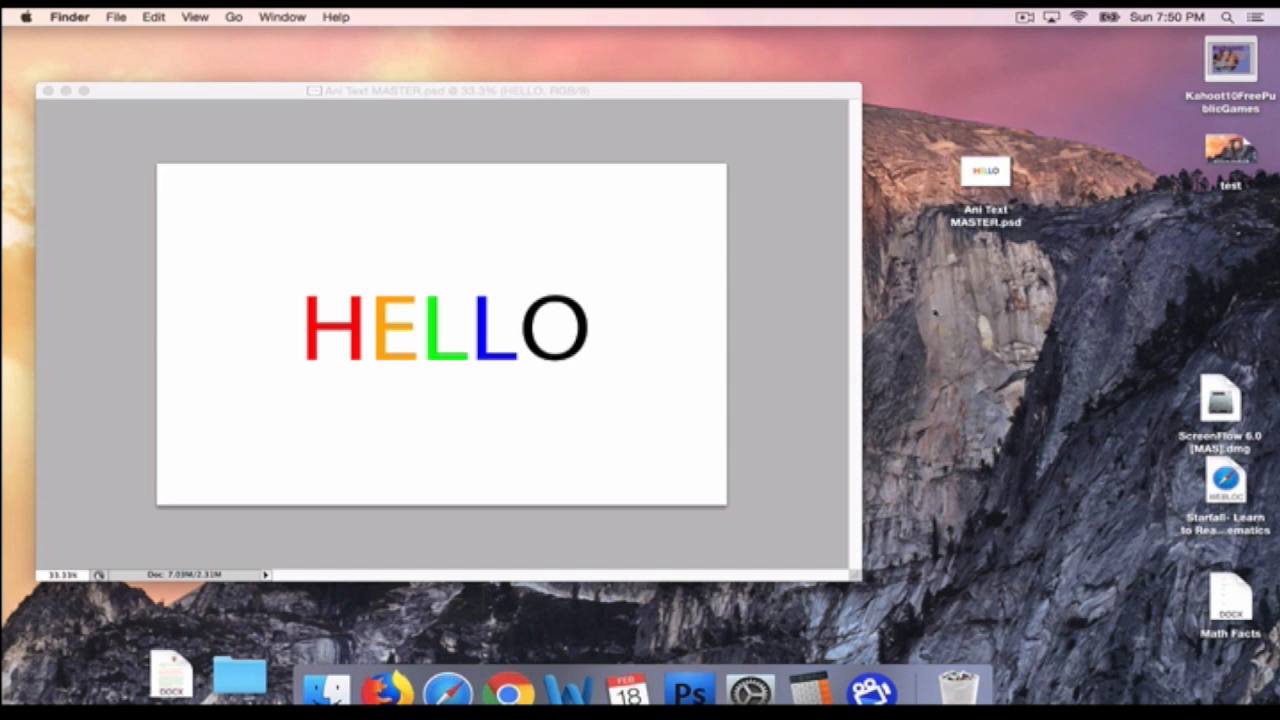
Create a desktop folder named Ani Text Frames, place it directly below Ani Text MASTER.psd, and return to Photoshop
right_click(950, 302)
left_click(968, 310)
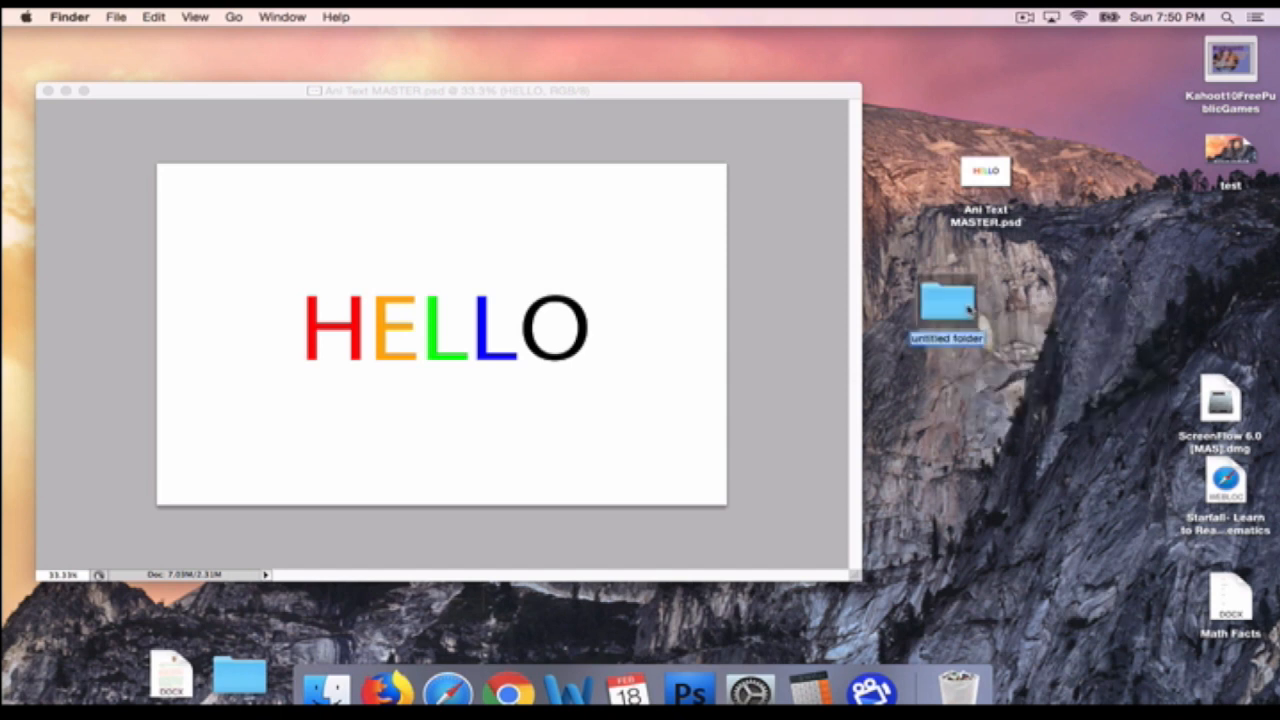
type("Ani Text")
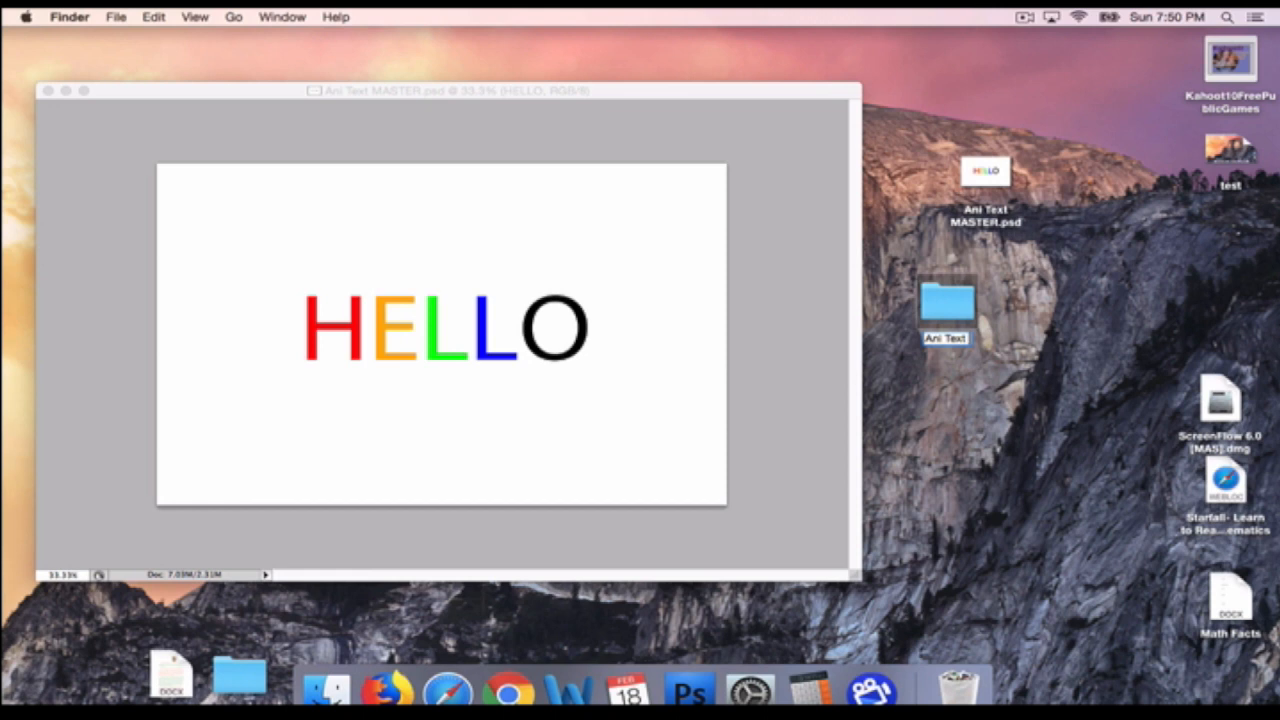
type(" Frames")
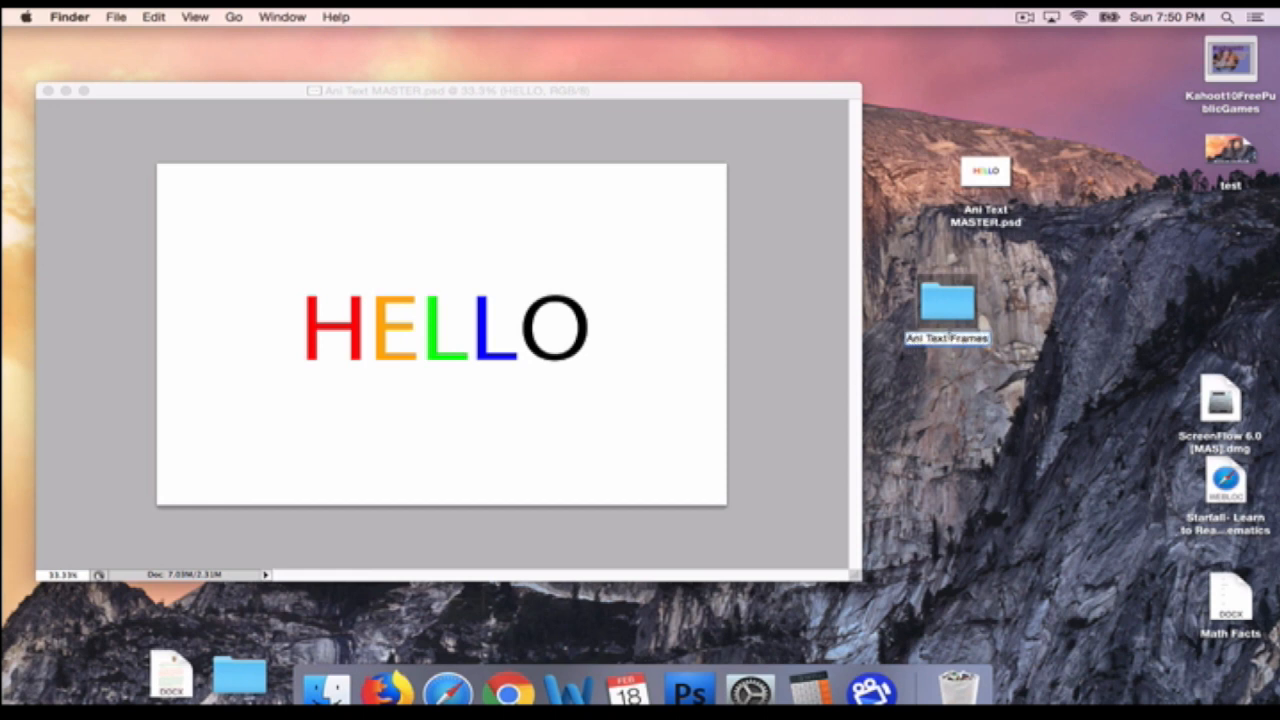
left_click_drag(947, 306, 989, 280)
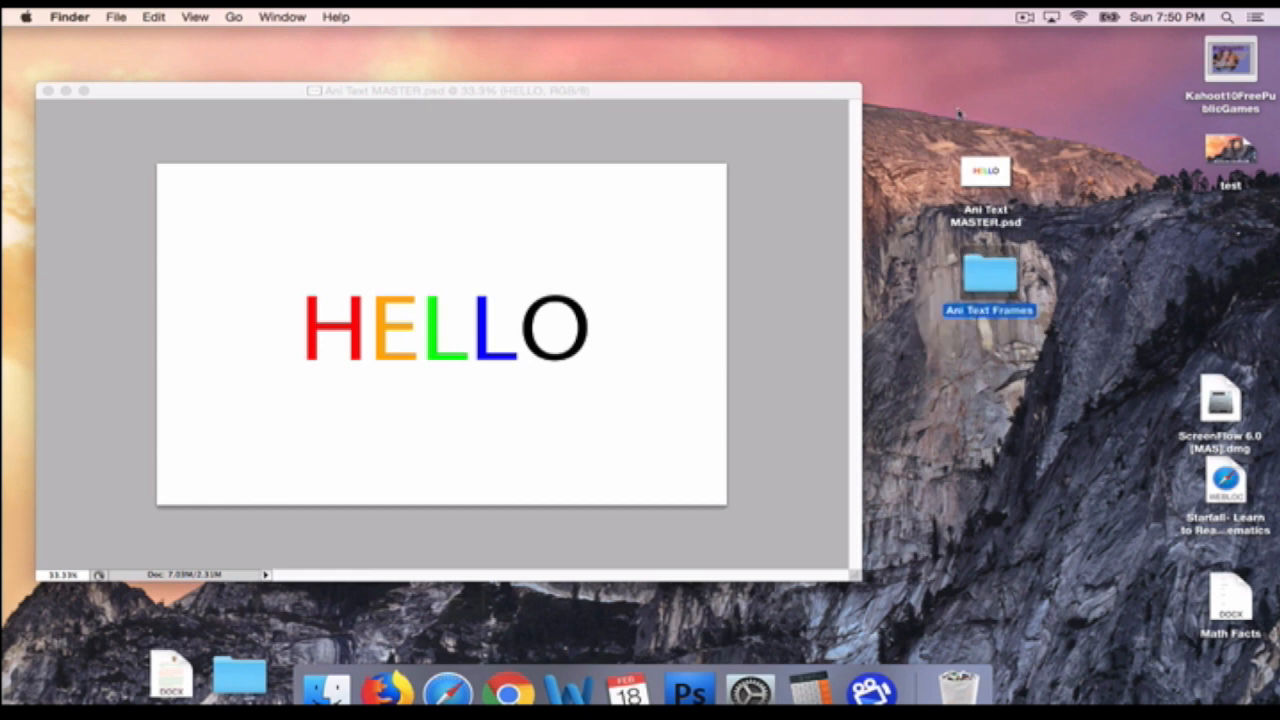
left_click(829, 114)
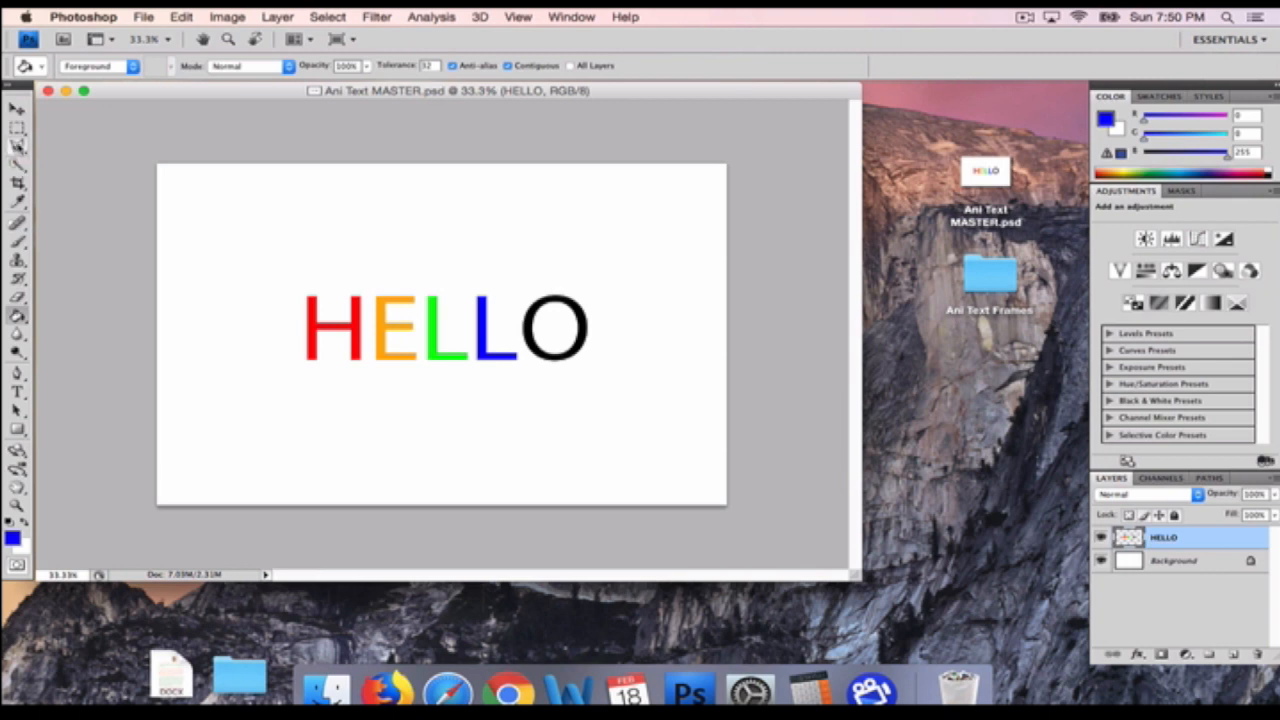
Activate the Polygonal Lasso tool for making straight-edged selections around the letters
left_click(17, 146)
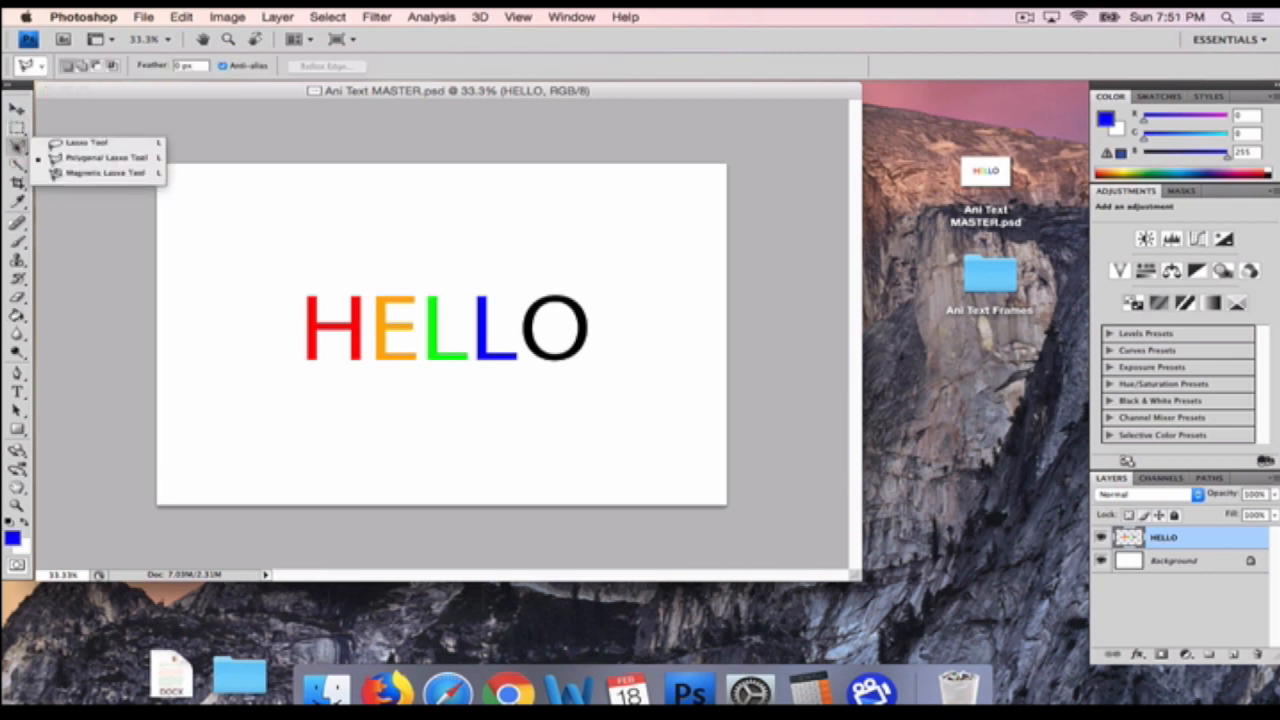
left_click(80, 158)
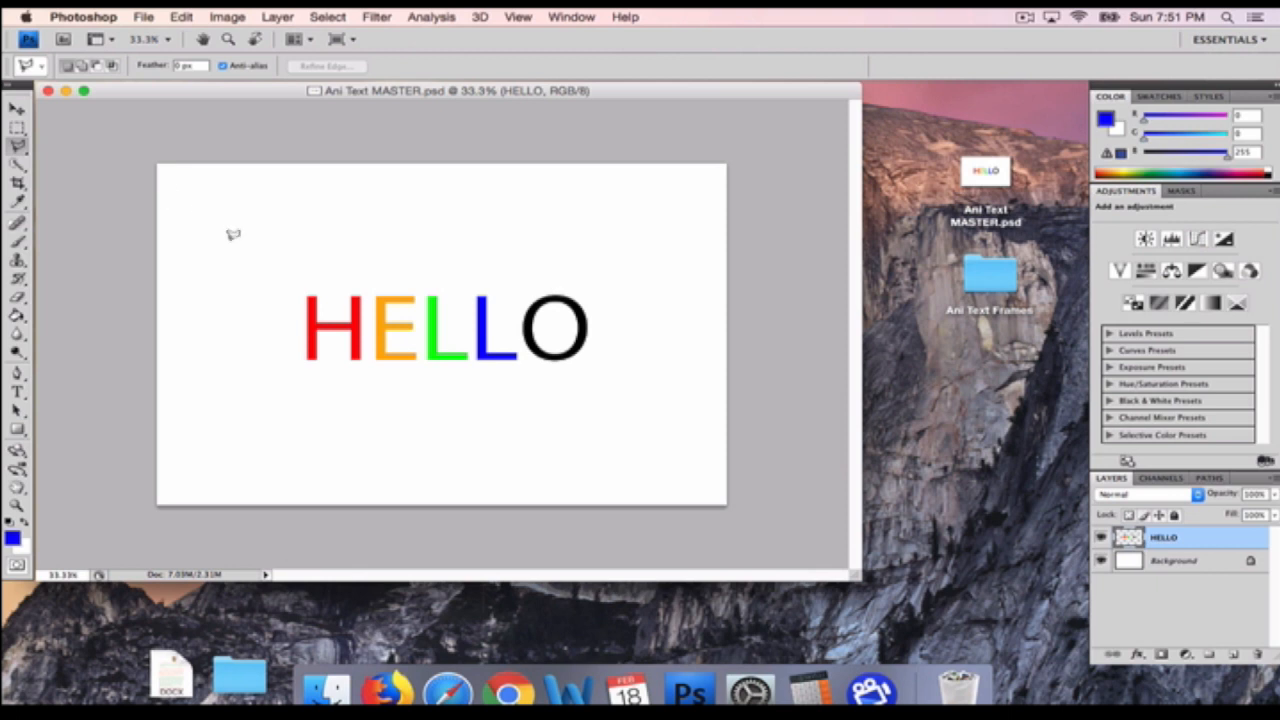
left_click(297, 282)
left_click(291, 385)
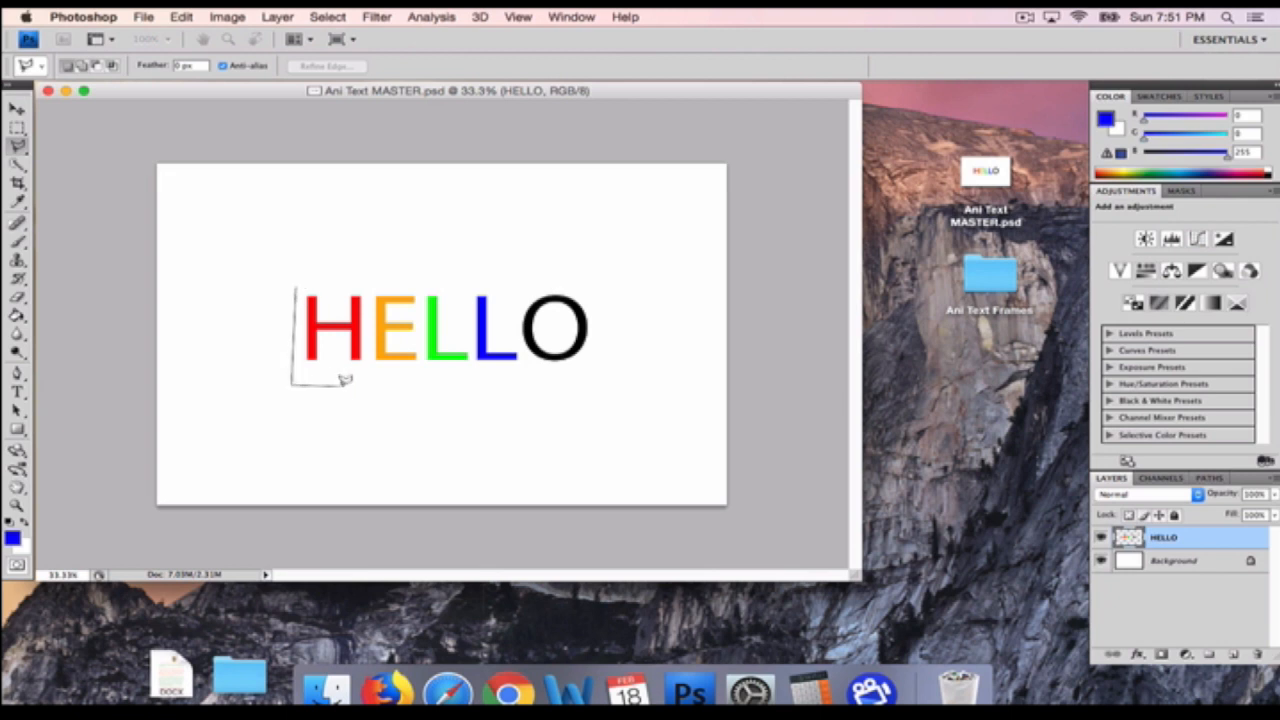
left_click(371, 387)
left_click(367, 277)
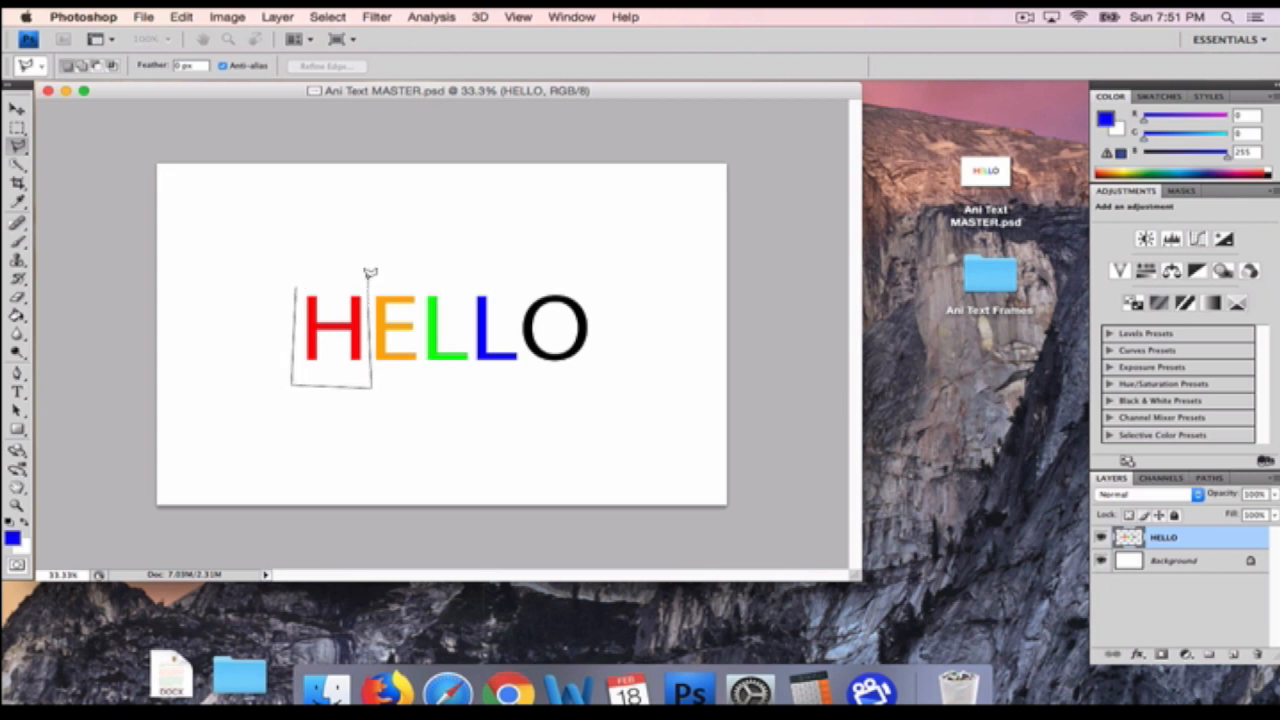
left_click(297, 281)
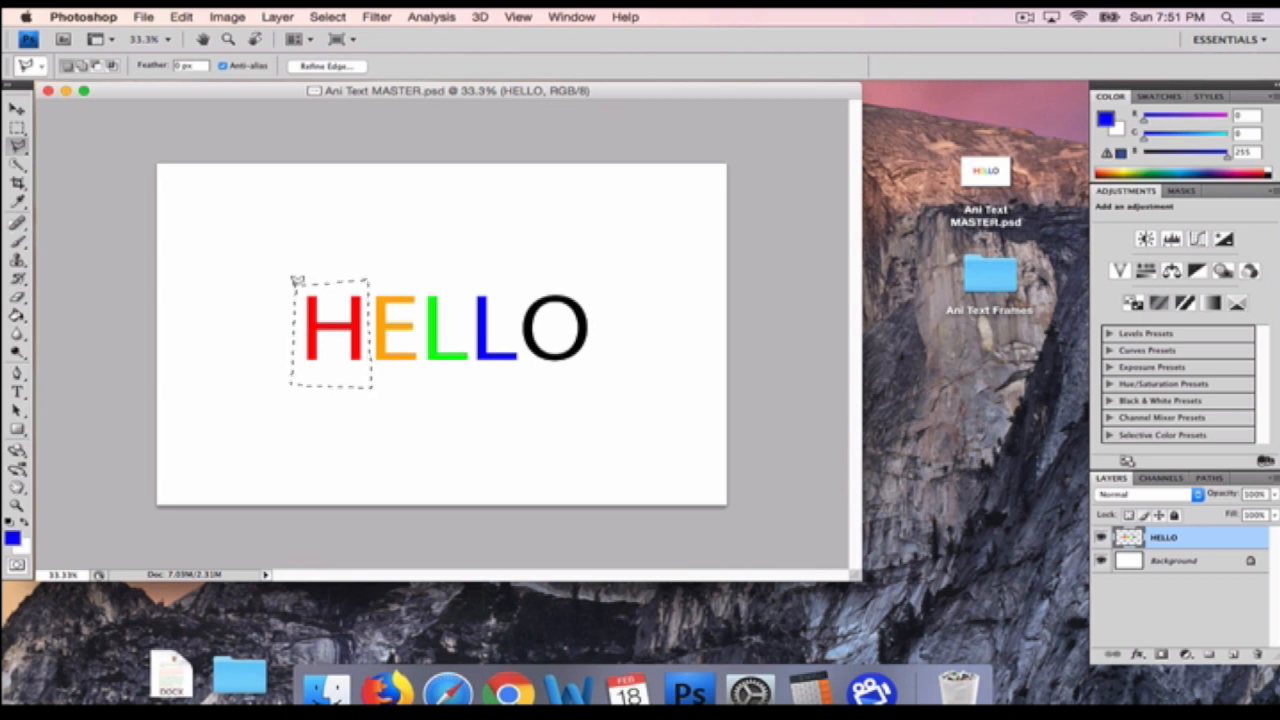
left_click(397, 254)
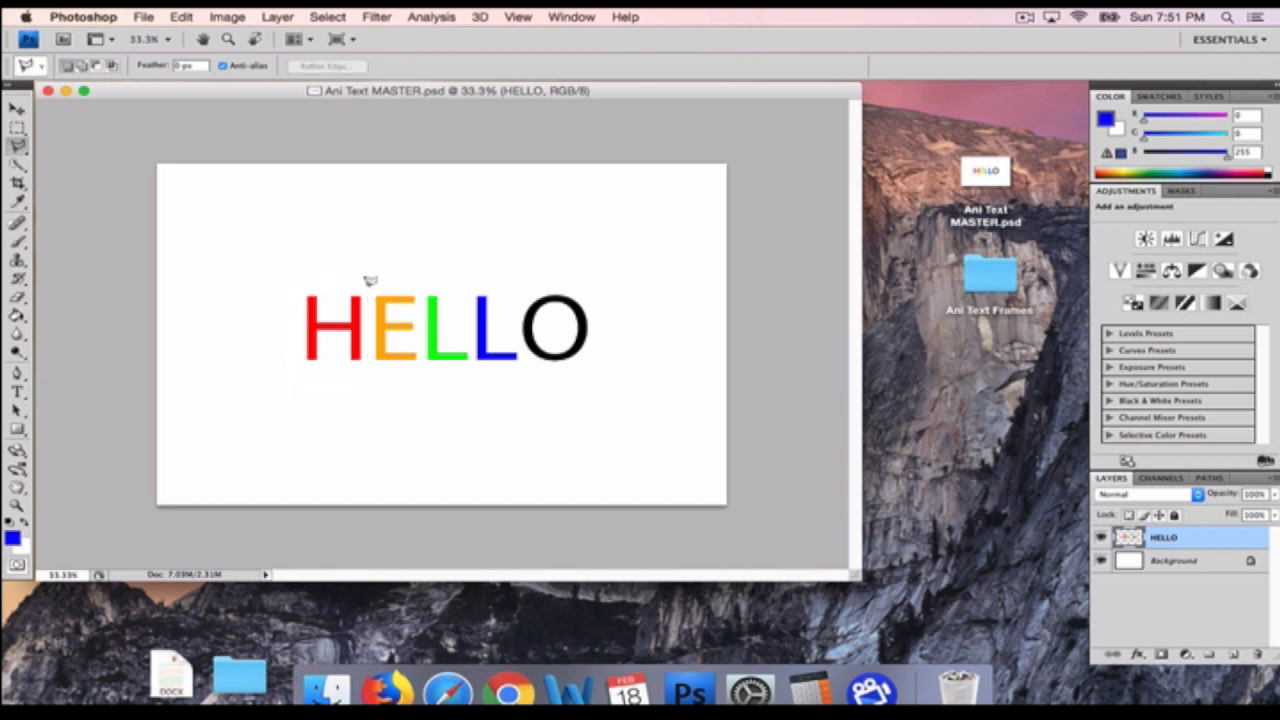
left_click(291, 290)
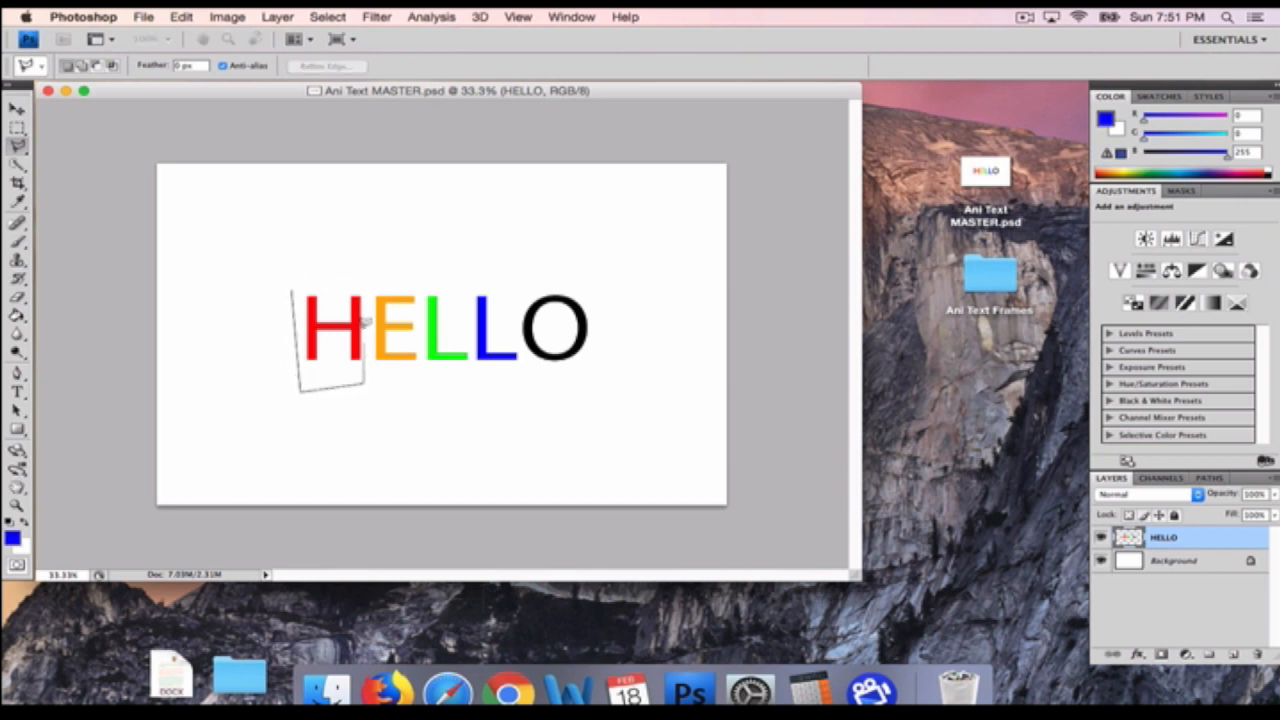
left_click(292, 296)
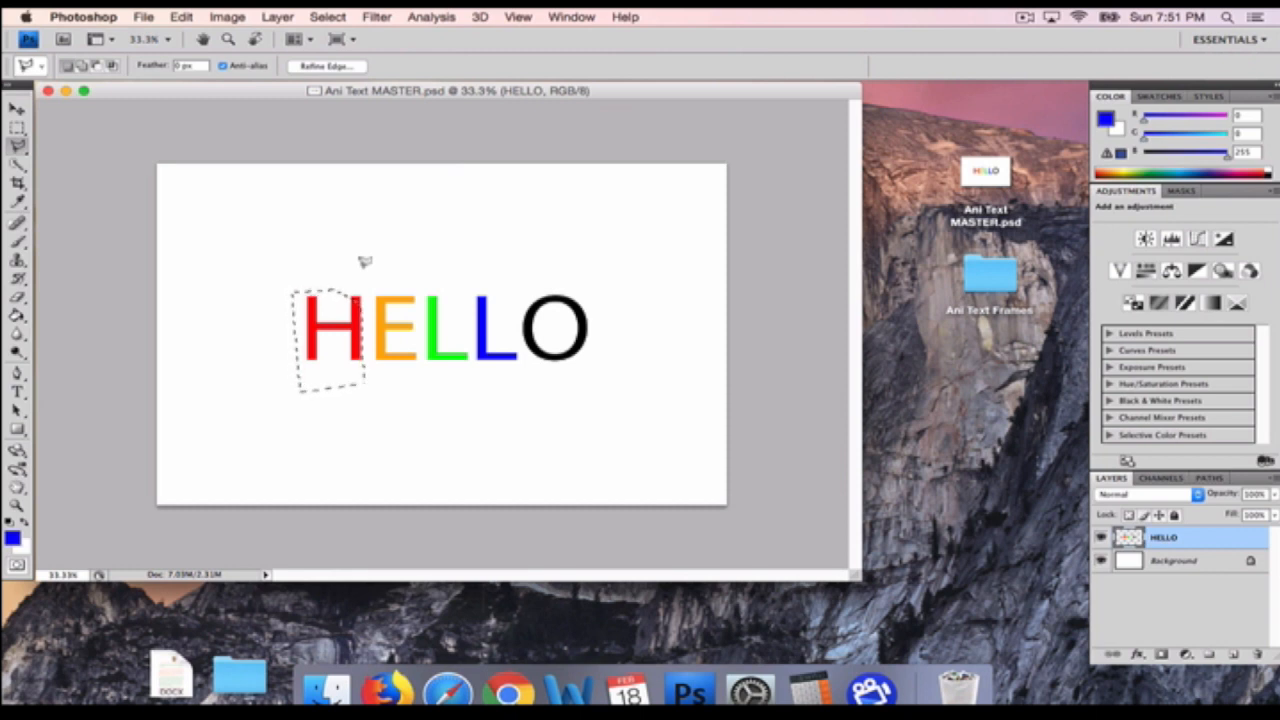
key("super+d")
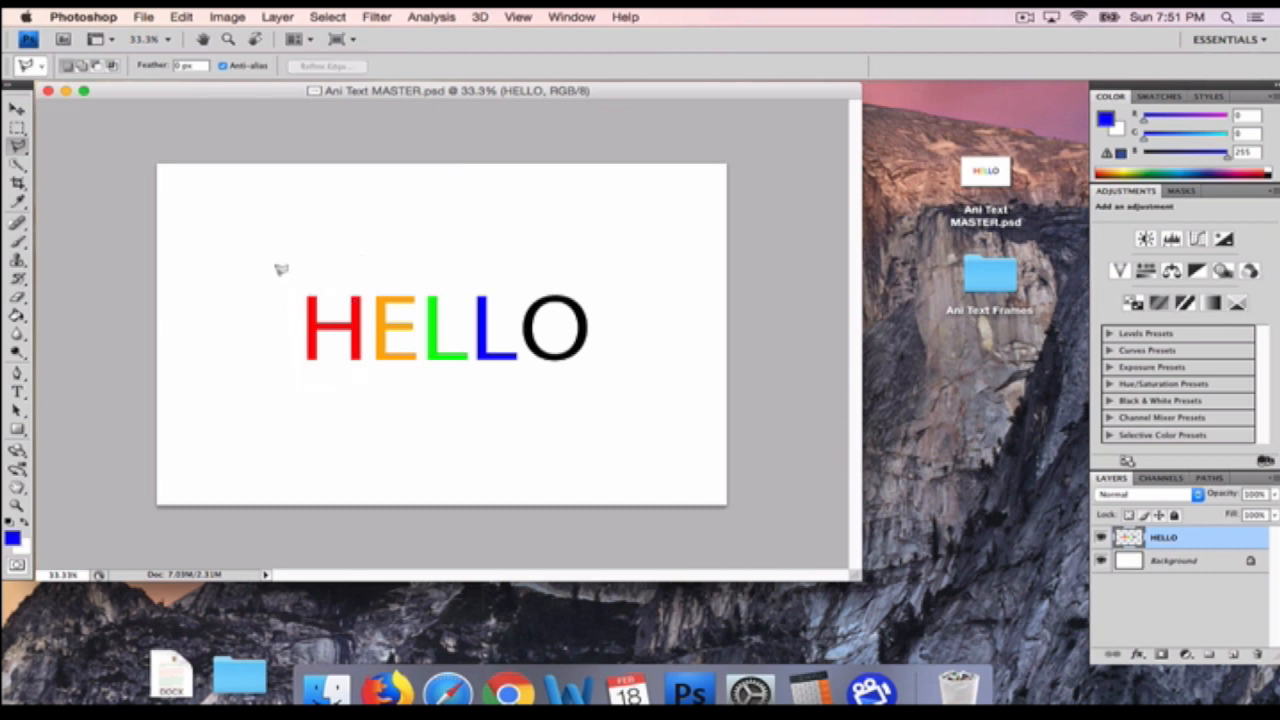
mouse_move(296, 281)
left_mouse_down()
mouse_move(302, 396)
mouse_move(569, 387)
mouse_move(618, 330)
mouse_move(314, 221)
mouse_move(321, 258)
mouse_move(243, 254)
left_mouse_up()
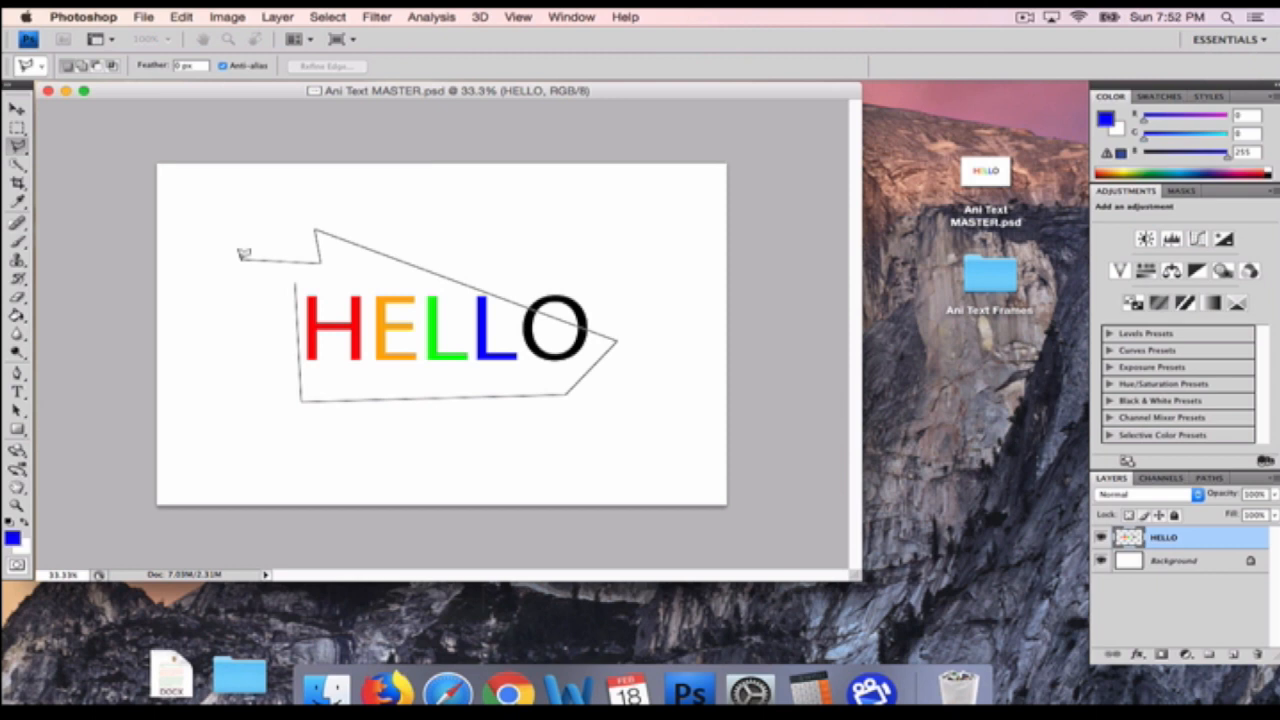
key("Escape")
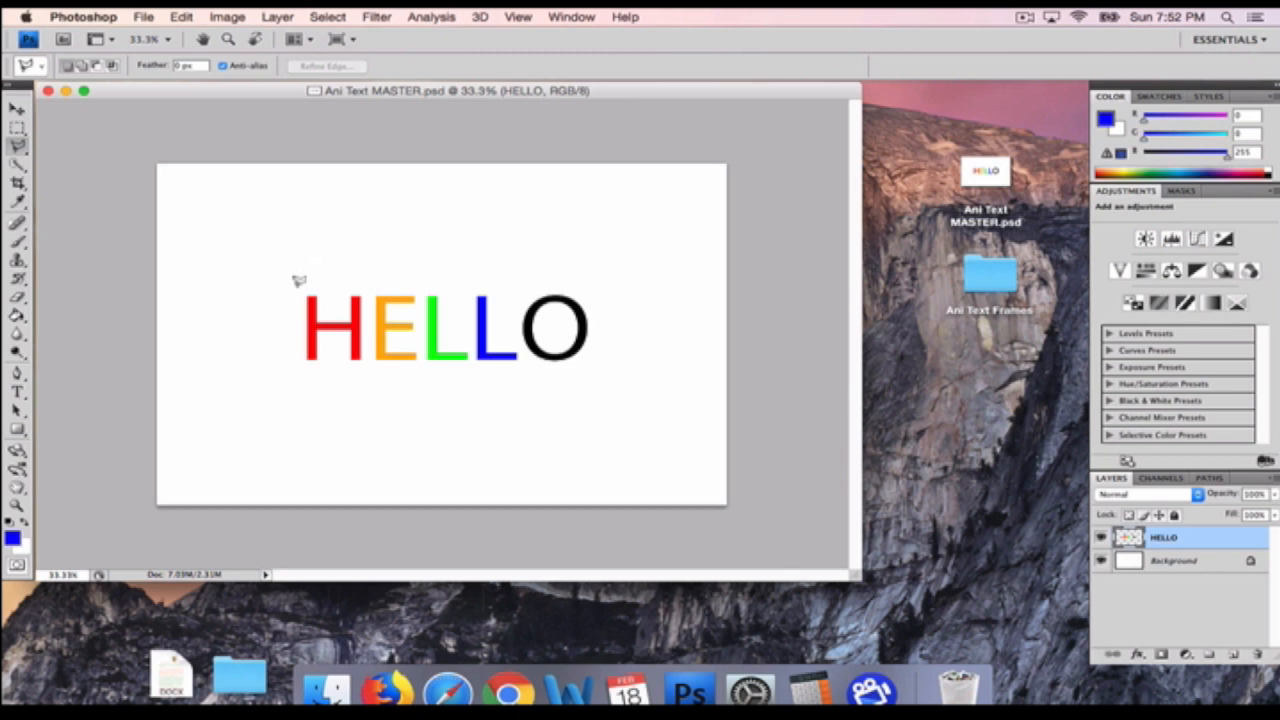
Outline the red letter H with a polygonal selection and copy it from the HELLO layer onto a new layer named H
left_click(296, 288)
left_click(287, 402)
left_click(357, 381)
left_click(368, 366)
left_click(370, 279)
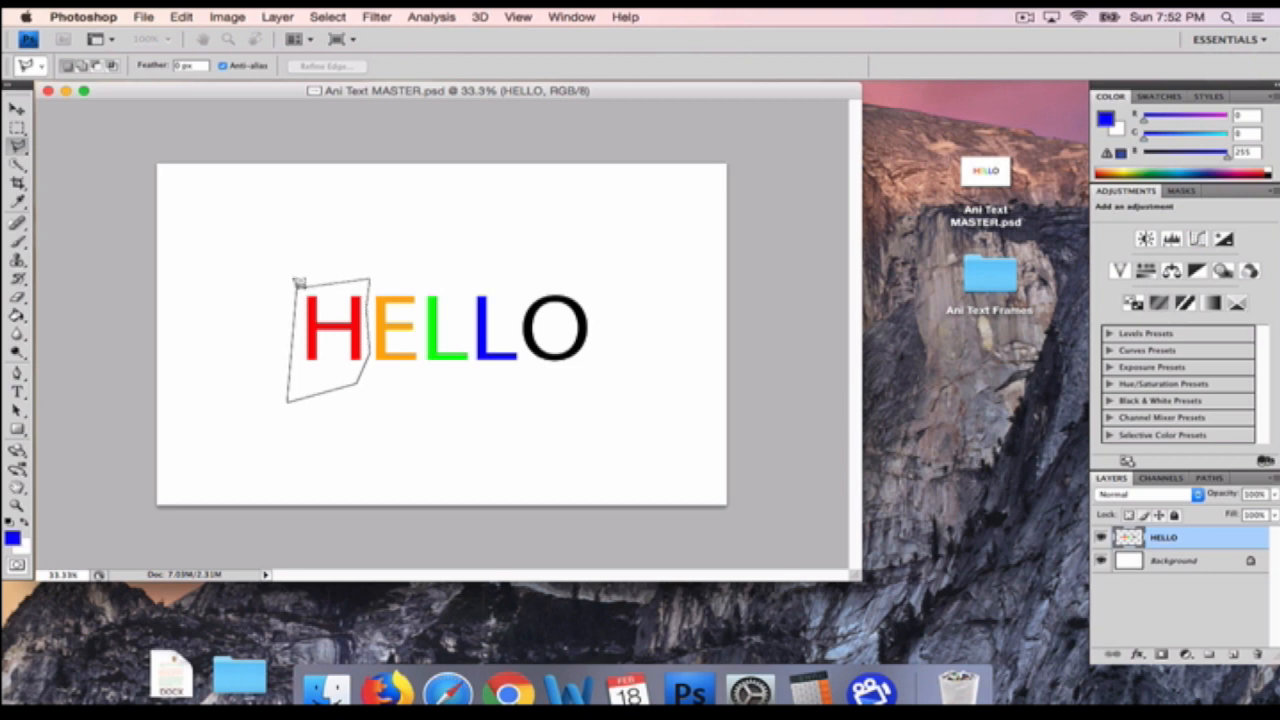
left_click(298, 283)
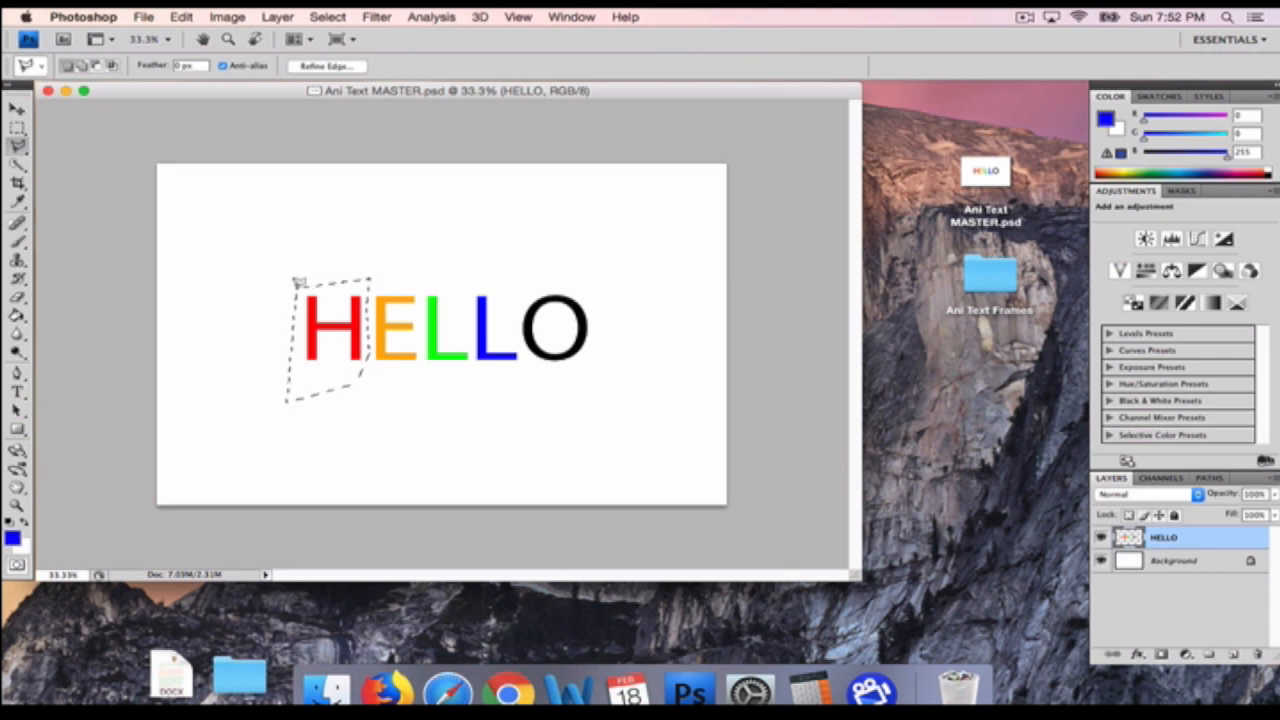
key("super+j")
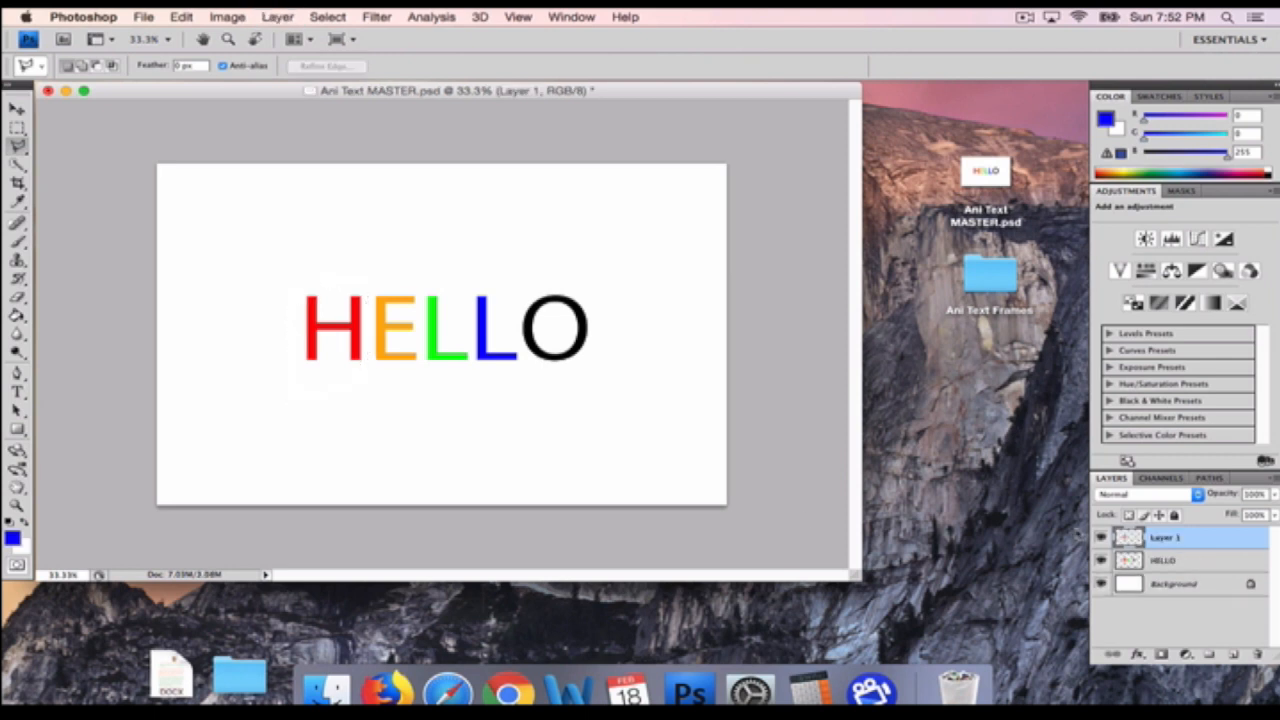
double_click(1165, 538)
type("H")
Outline the orange letter E on the HELLO layer with a polygonal selection and copy it onto a new layer named E
left_click(1165, 560)
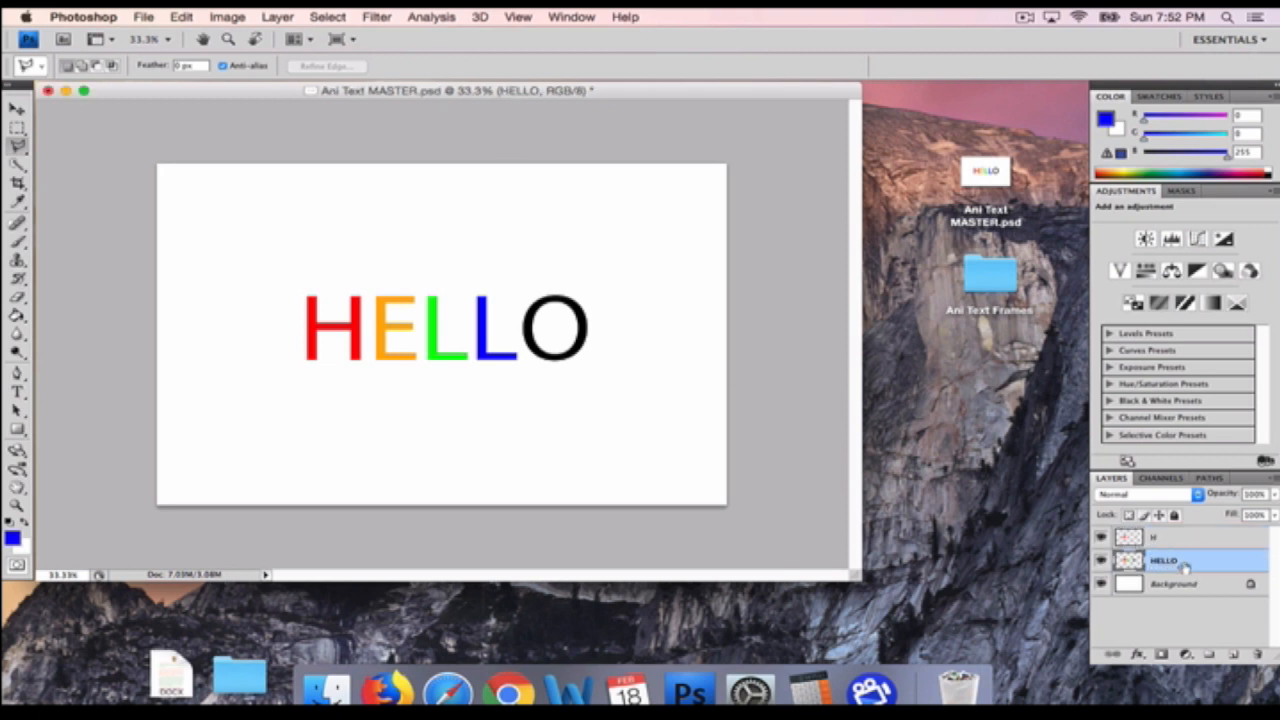
left_click(370, 277)
left_click(371, 383)
left_click(422, 392)
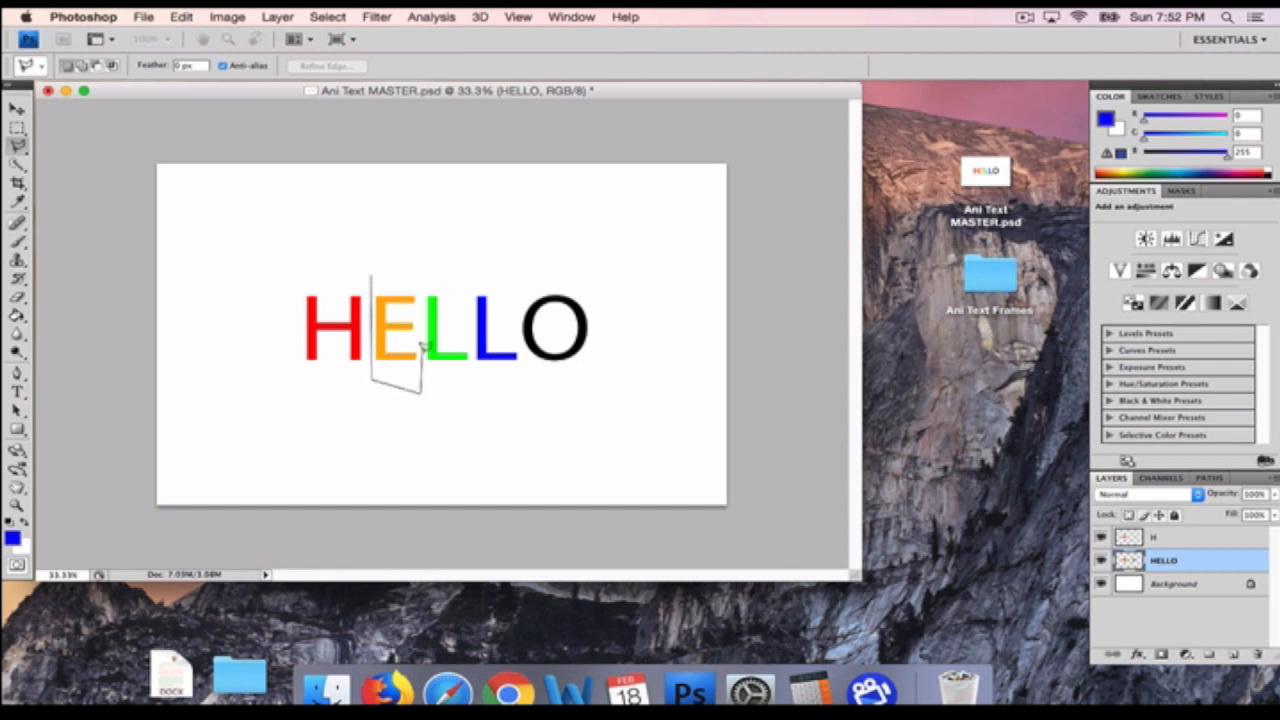
left_click(408, 267)
left_click(371, 271)
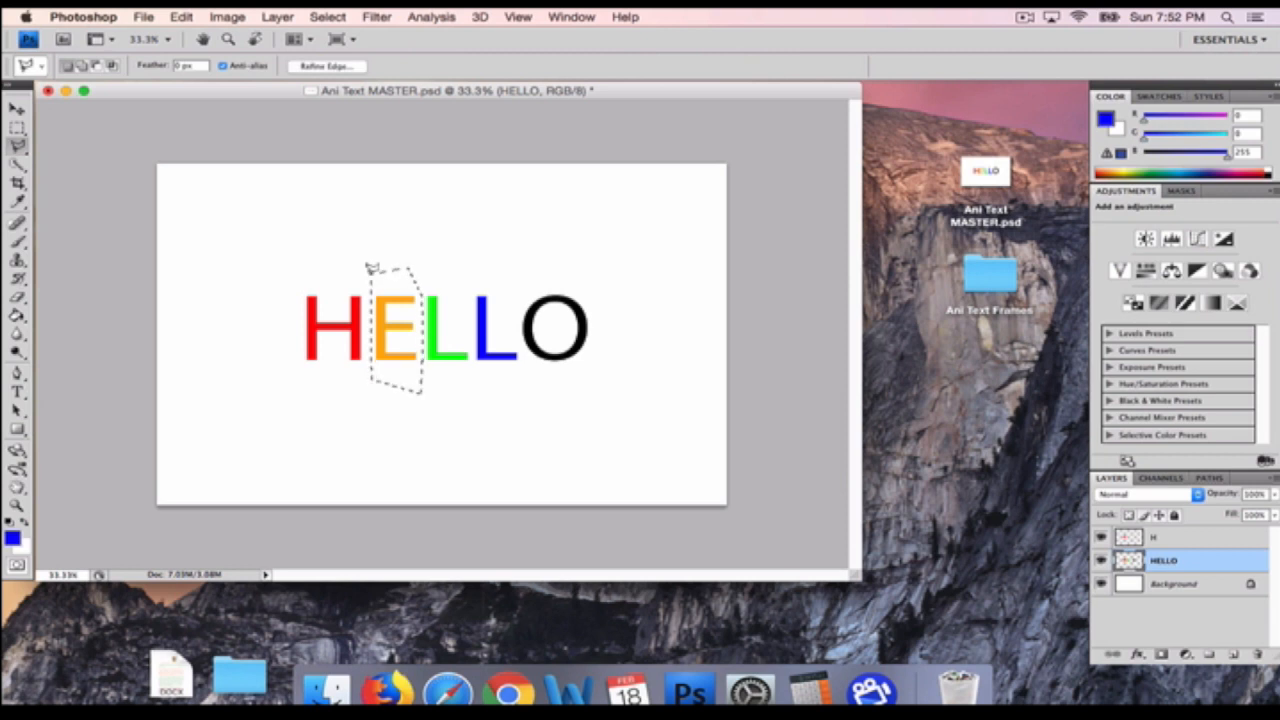
key("super+j")
double_click(1165, 562)
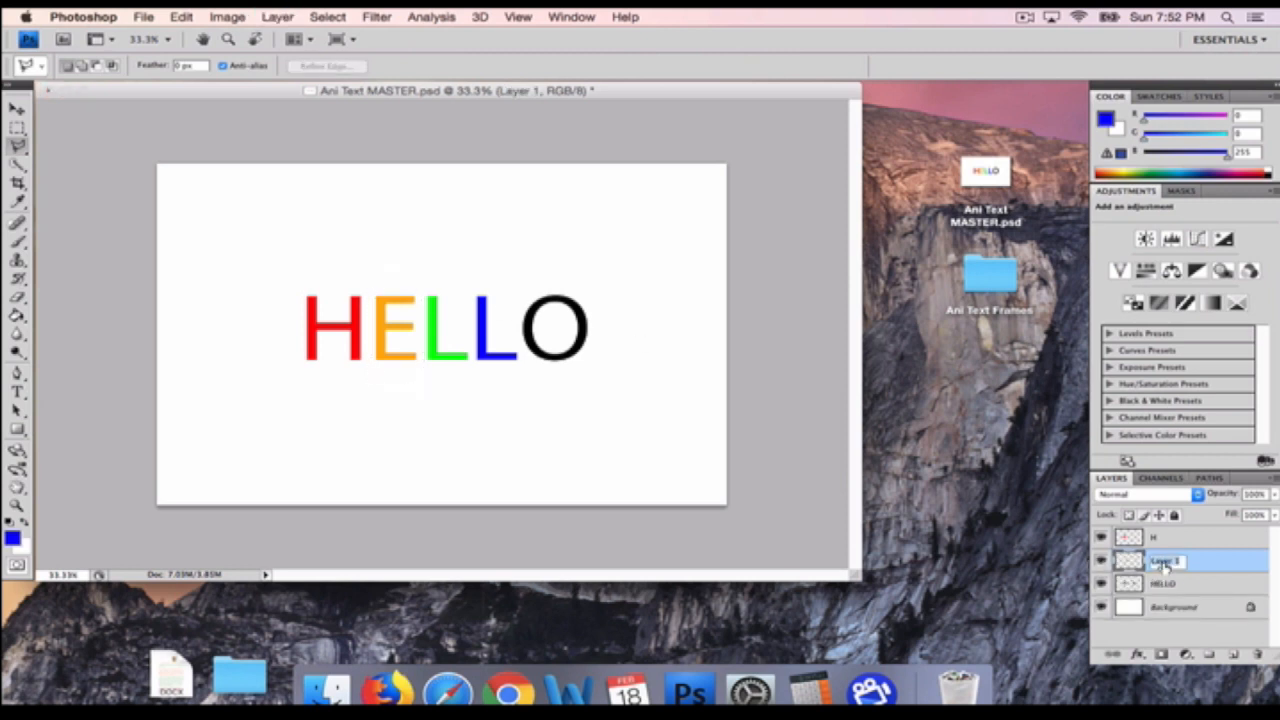
type("E")
Outline the green letter L on the HELLO layer with a polygonal selection and copy it onto a new layer named L1
left_click(1162, 586)
left_click(1162, 586)
left_click(425, 284)
left_click(422, 387)
left_click(471, 388)
left_click(470, 345)
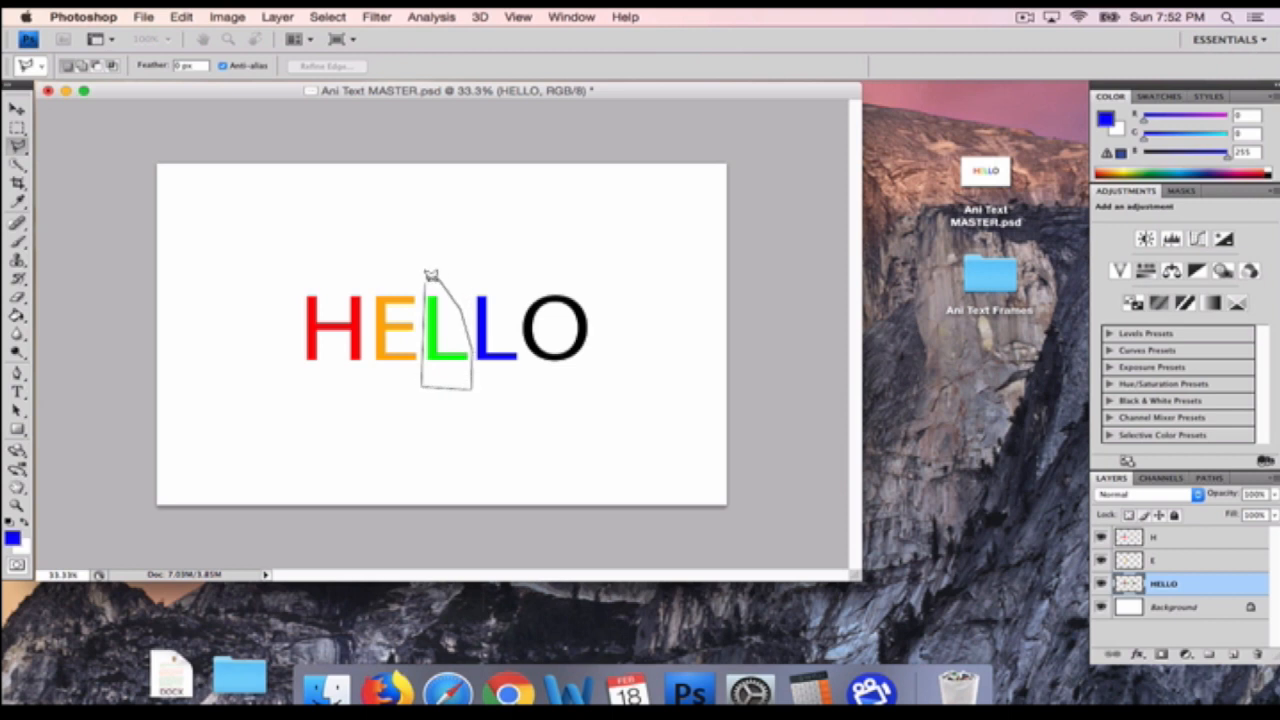
left_click(428, 286)
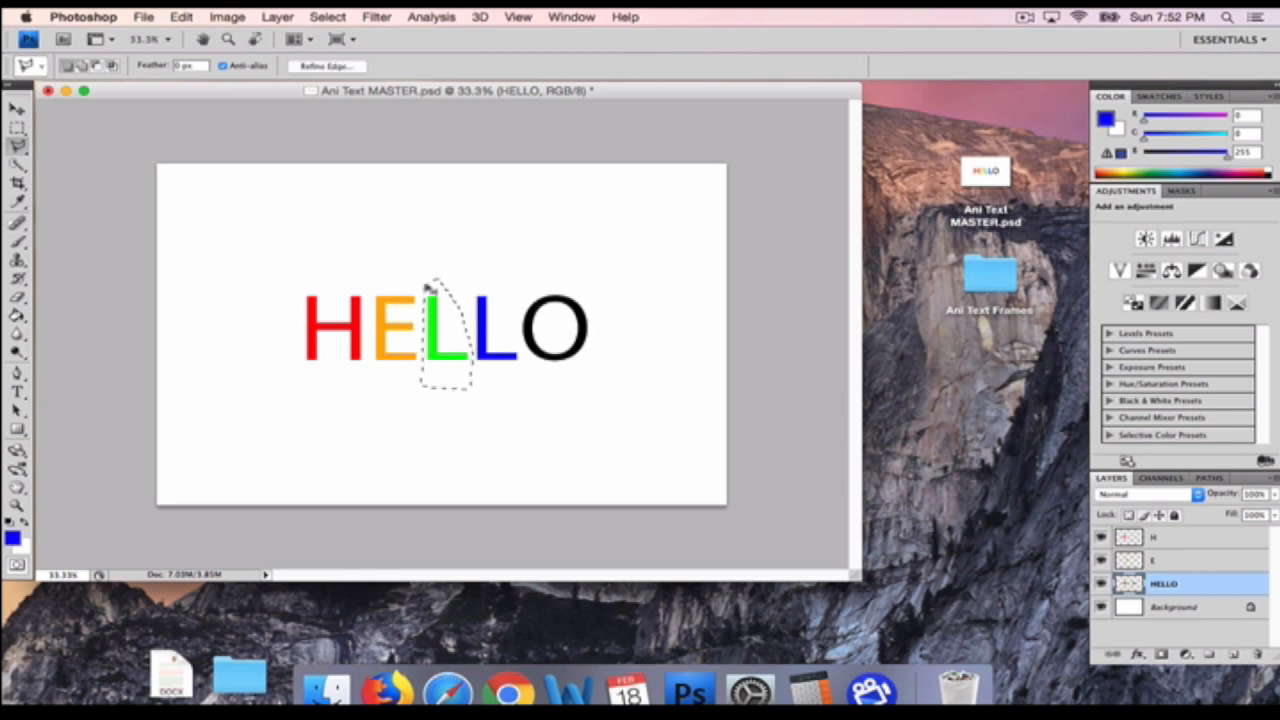
key("super+j")
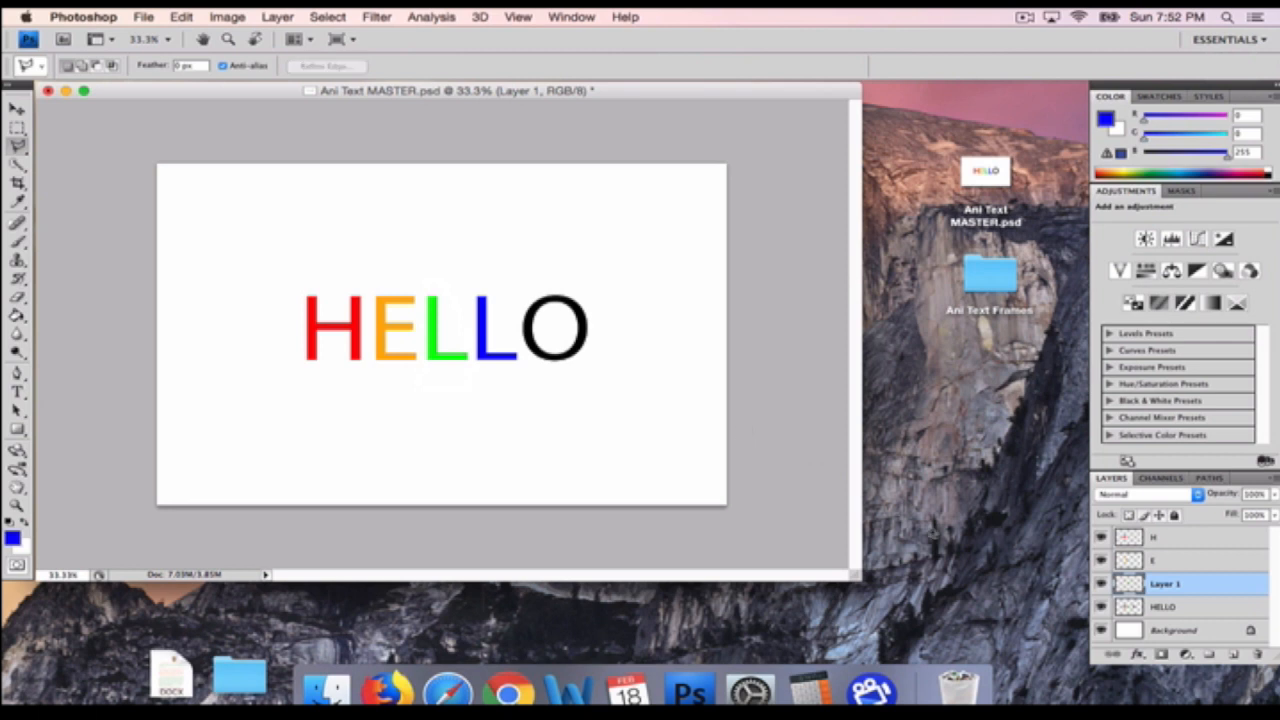
double_click(1163, 583)
key("Escape")
double_click(1166, 585)
type("L1")
key("Return")
Outline the blue letter L on the HELLO layer with a polygonal selection and copy it onto a new layer named L2
left_click(1166, 607)
left_click(465, 285)
left_click(475, 392)
left_click(540, 382)
left_click(510, 277)
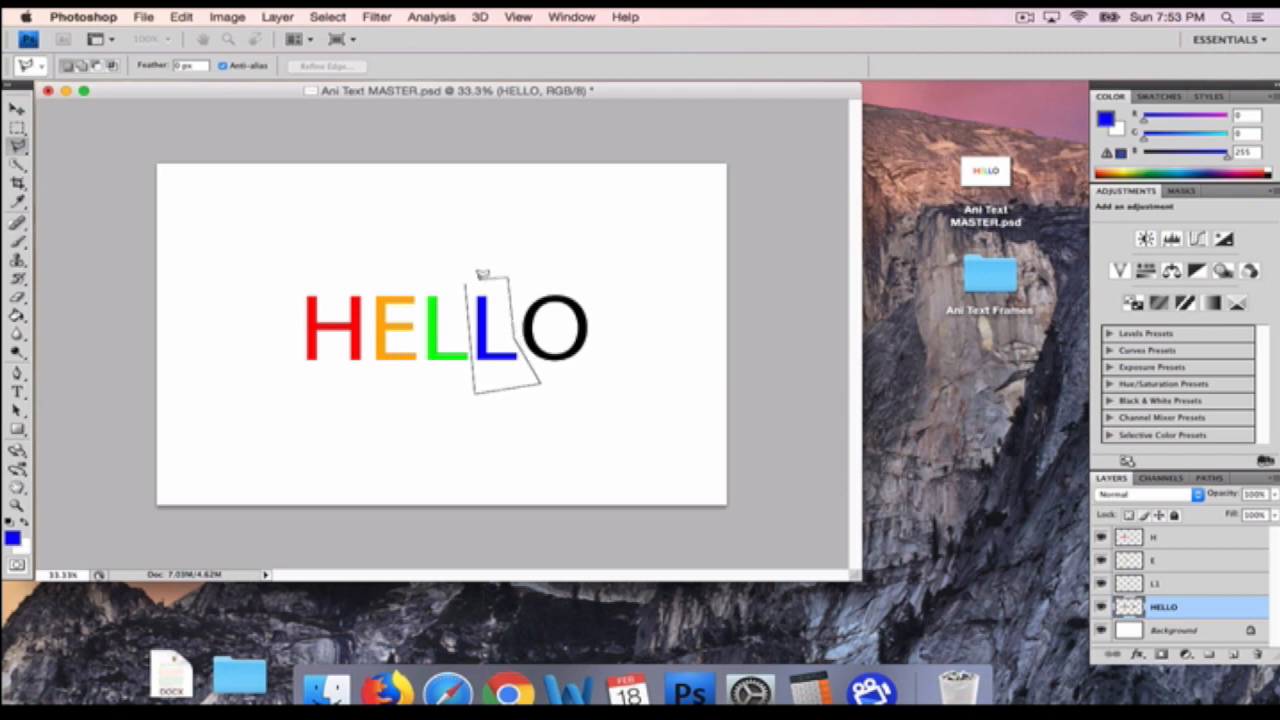
left_click(466, 281)
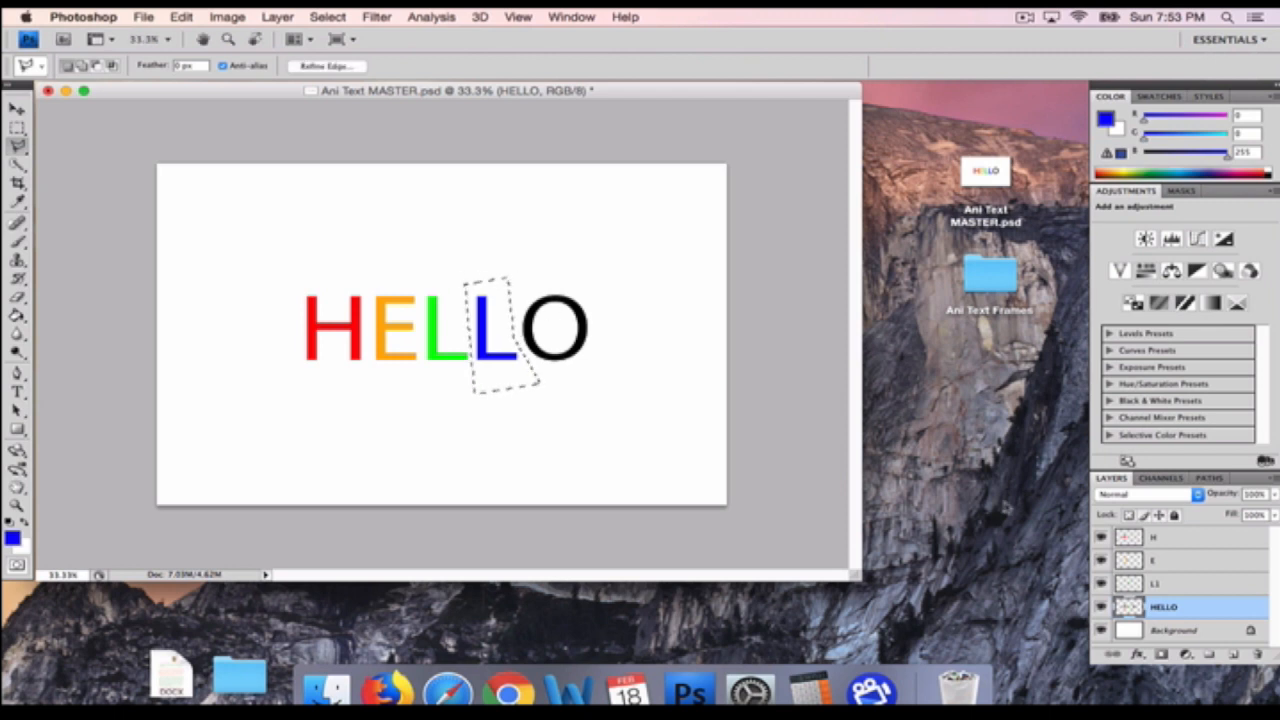
key("super+j")
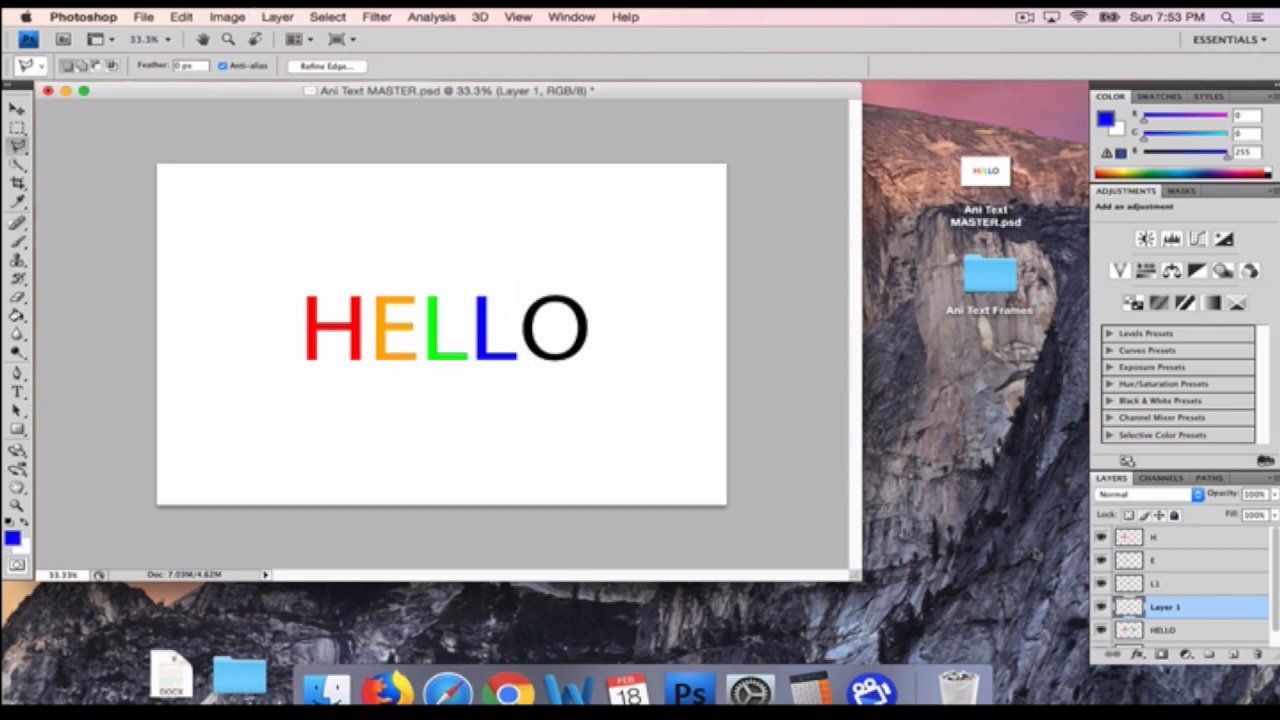
double_click(1164, 607)
type("L2")
Outline the black letter O on the HELLO layer with a polygonal selection and copy it onto a new layer named O
left_click(1165, 630)
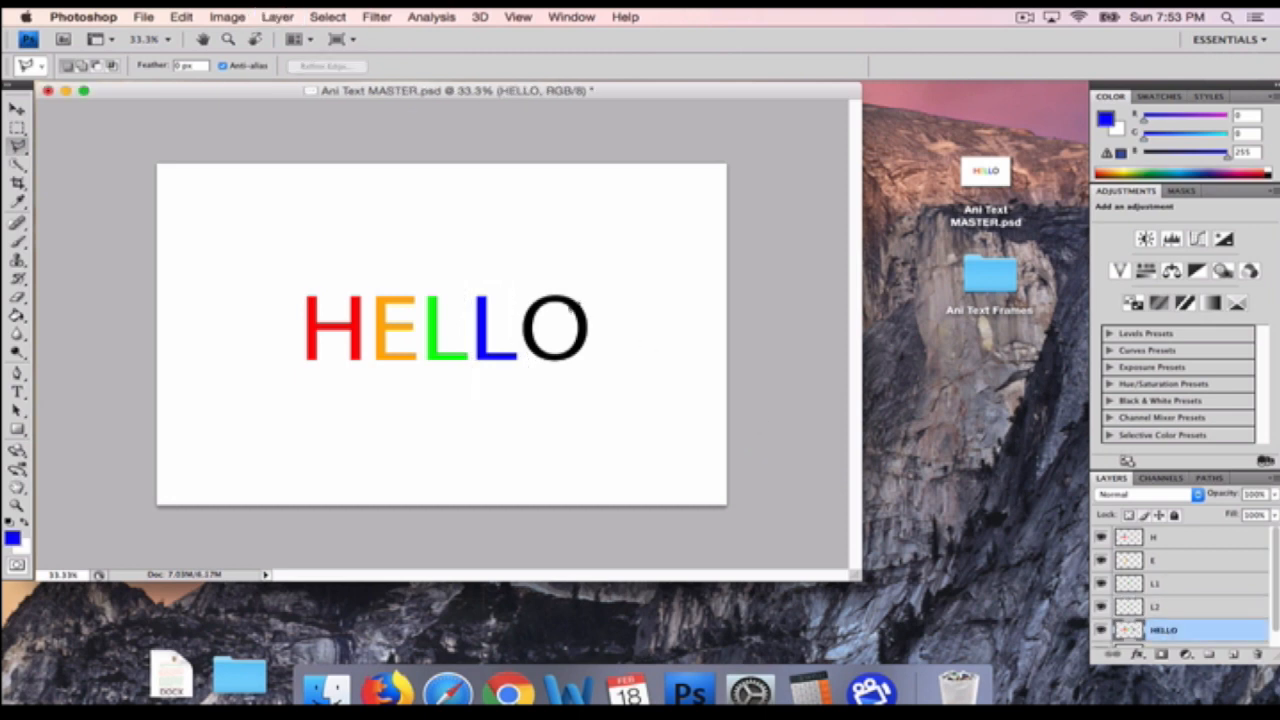
left_click(522, 283)
left_click(510, 322)
left_click(540, 382)
left_click(603, 363)
left_click(607, 326)
left_click(590, 291)
left_click(568, 279)
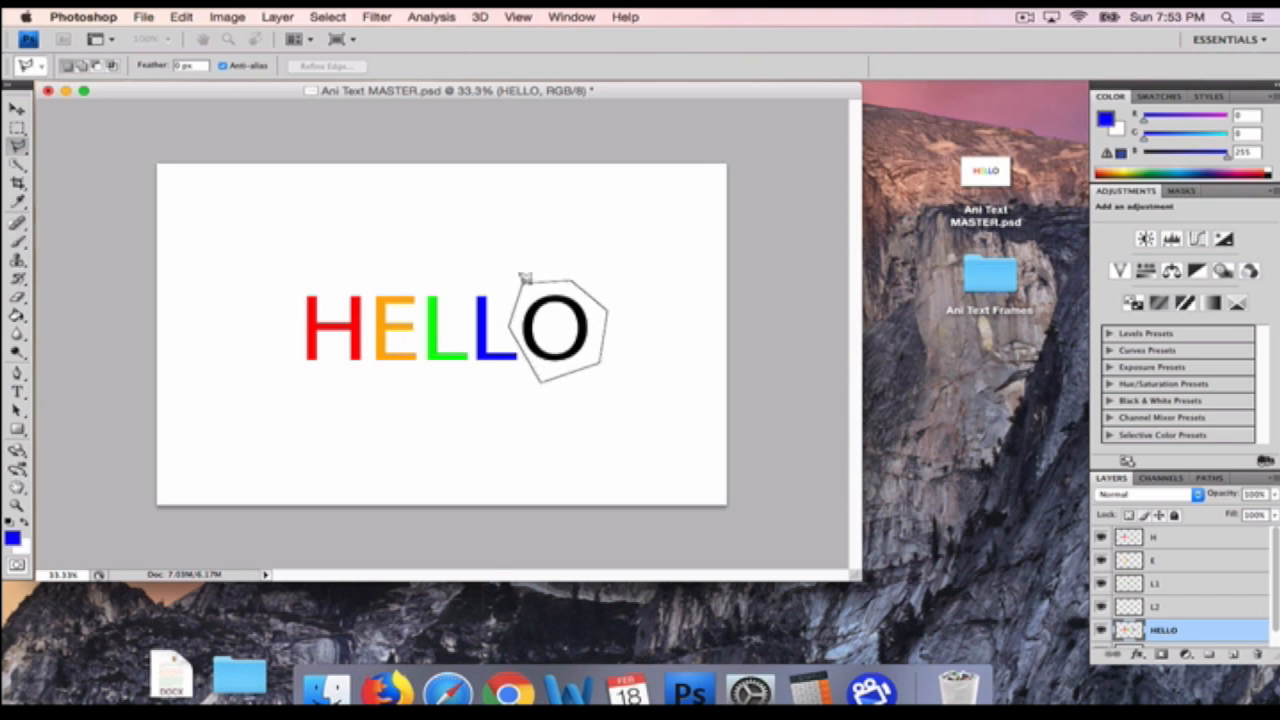
left_click(524, 280)
key("super+j")
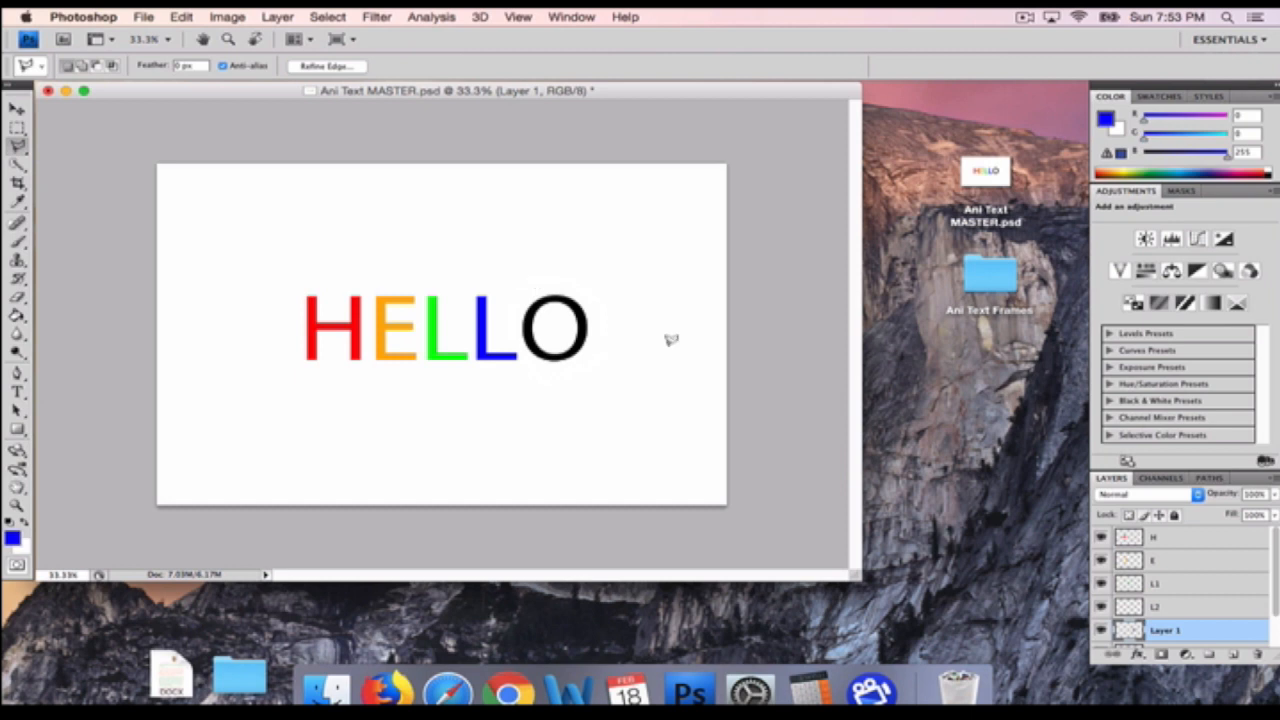
double_click(1166, 631)
type("O")
left_click(1177, 607)
Check the separated letters by hiding the HELLO and individual letter layers one by one and showing them all again
scroll(1175, 606, "down", 2)
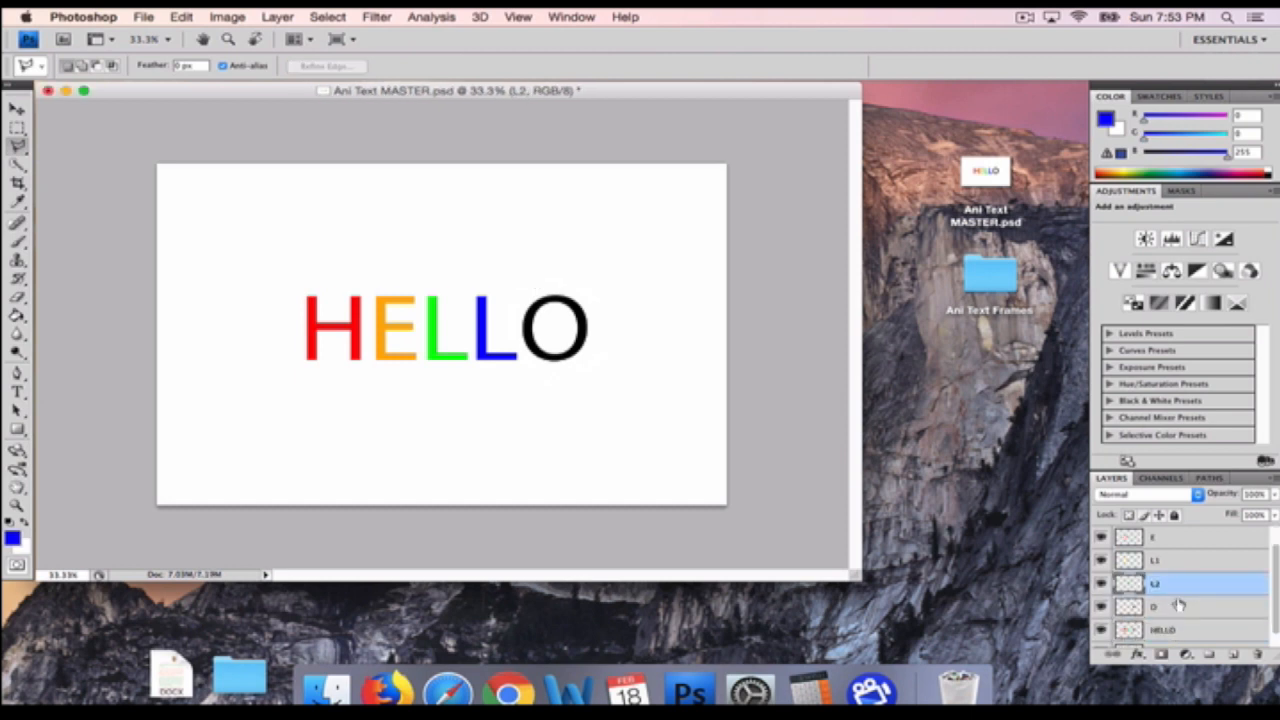
left_click(1101, 612)
scroll(1125, 583, "up", 1)
left_click(1101, 606)
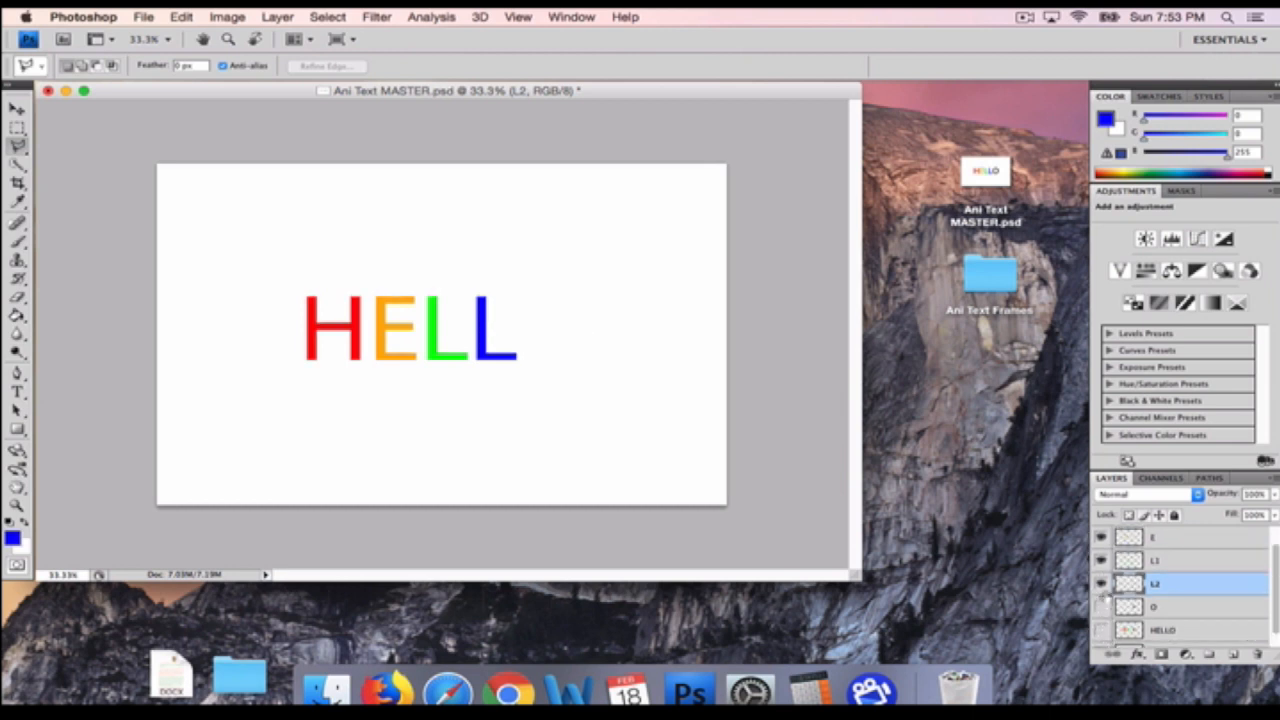
left_click(1101, 583)
left_click(1101, 560)
left_click(1101, 537)
scroll(1105, 550, "up", 1)
left_click(1101, 537)
left_click(1101, 537)
left_click(1101, 560)
left_click(1101, 583)
scroll(1103, 583, "down", 2)
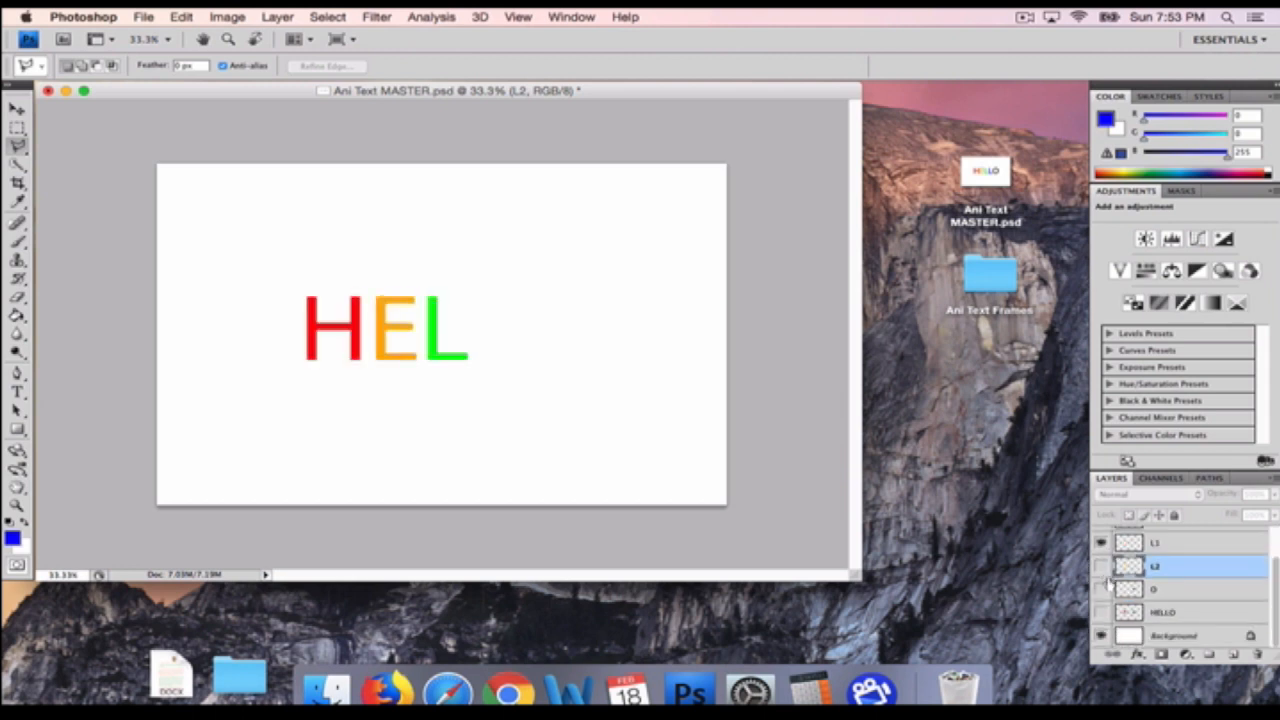
left_click(1101, 565)
left_click(1101, 589)
left_click(1101, 612)
scroll(1106, 614, "up", 2)
scroll(1118, 591, "down", 2)
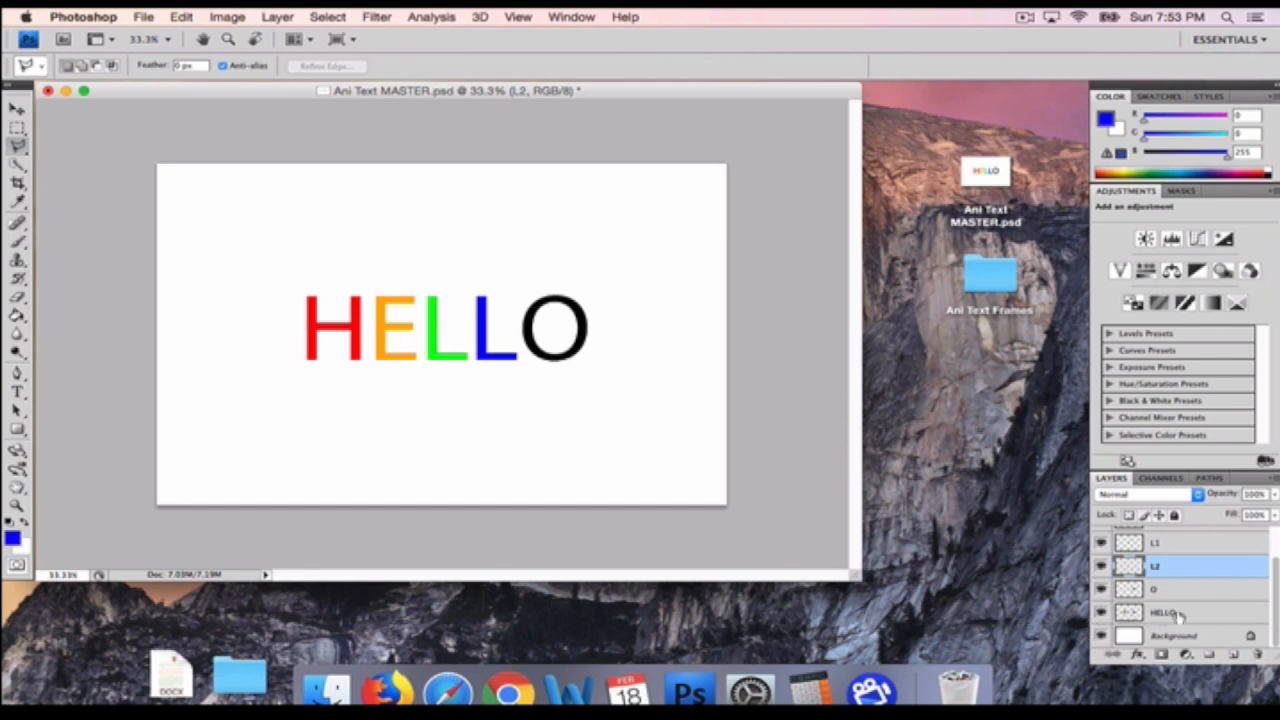
Hide the original combined HELLO layer beneath the separate letter layers
scroll(1172, 618, "up", 1)
scroll(1163, 616, "down", 1)
left_click(1102, 613)
scroll(1108, 611, "up", 2)
left_click(1188, 541)
left_click(1182, 585)
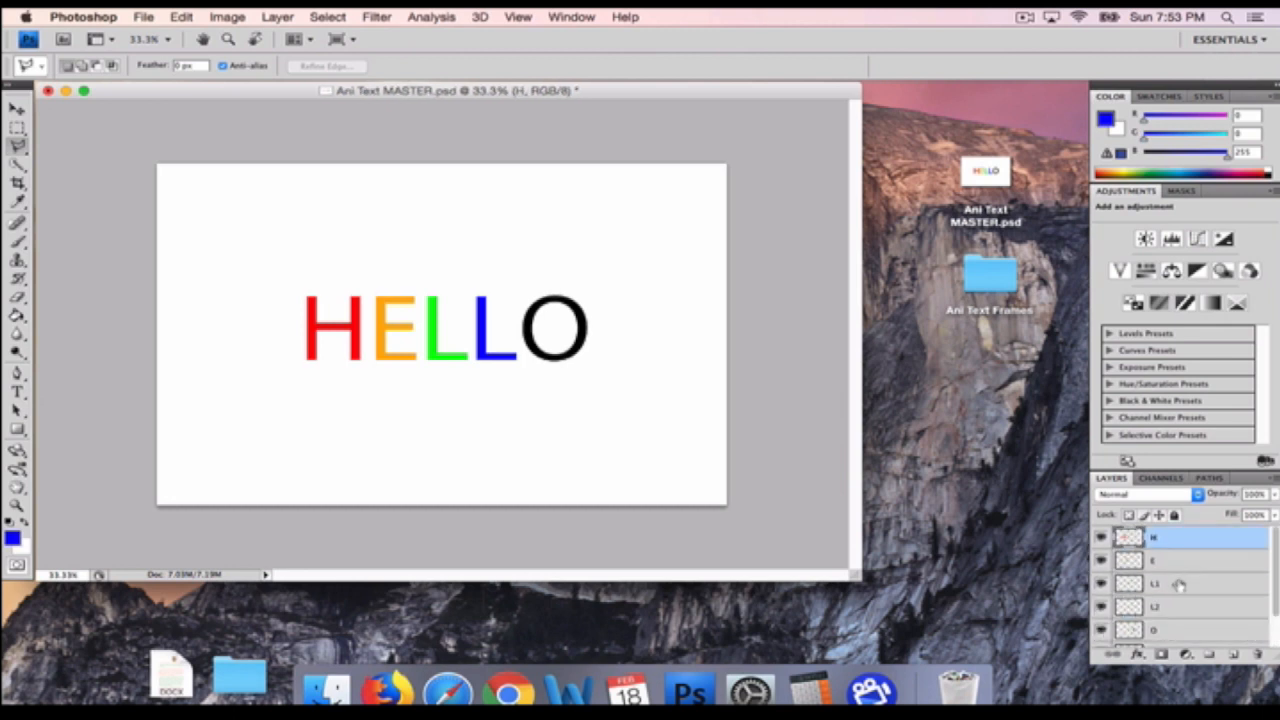
left_click(1172, 627)
Move the letter H slightly up and the letter E slightly down on their own layers with the Move tool
left_click(1172, 538)
left_click(17, 109)
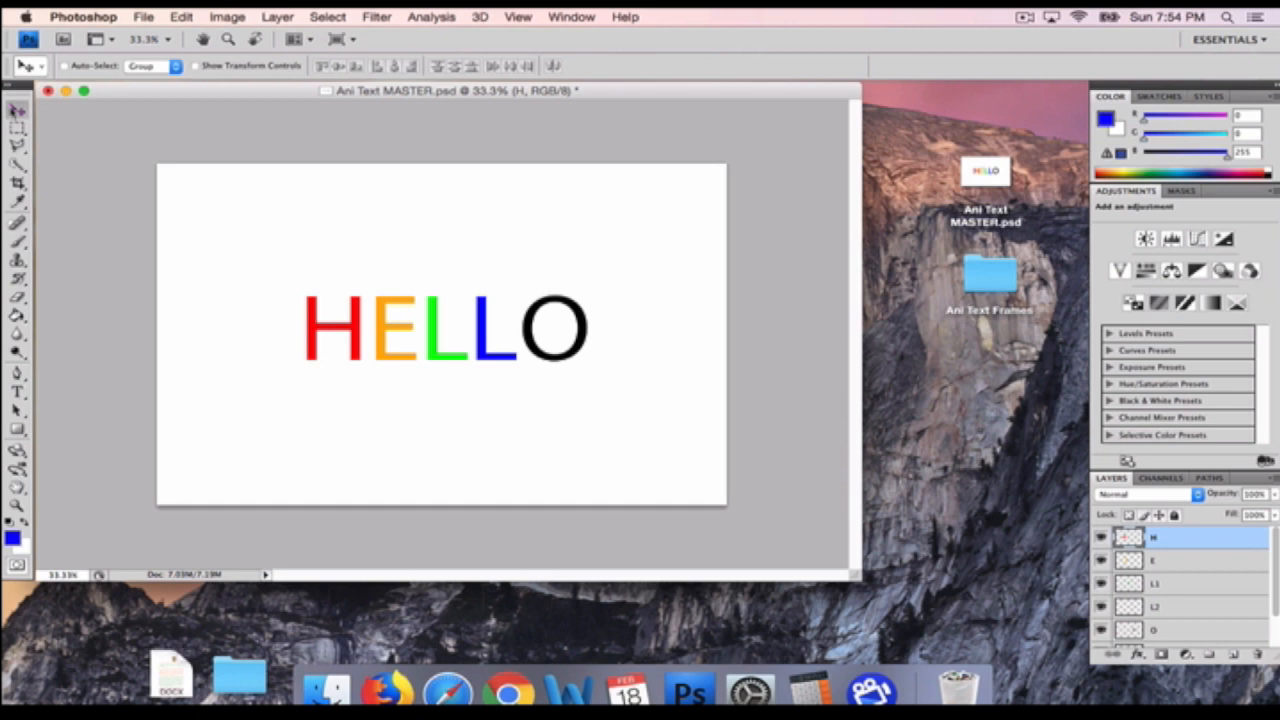
left_click_drag(329, 337, 329, 332)
left_click(1178, 563)
left_click_drag(401, 359, 499, 367)
Shift the green L slightly up, the blue L slightly down and the O slightly up on their own layers
left_click(1185, 586)
left_click(1163, 607)
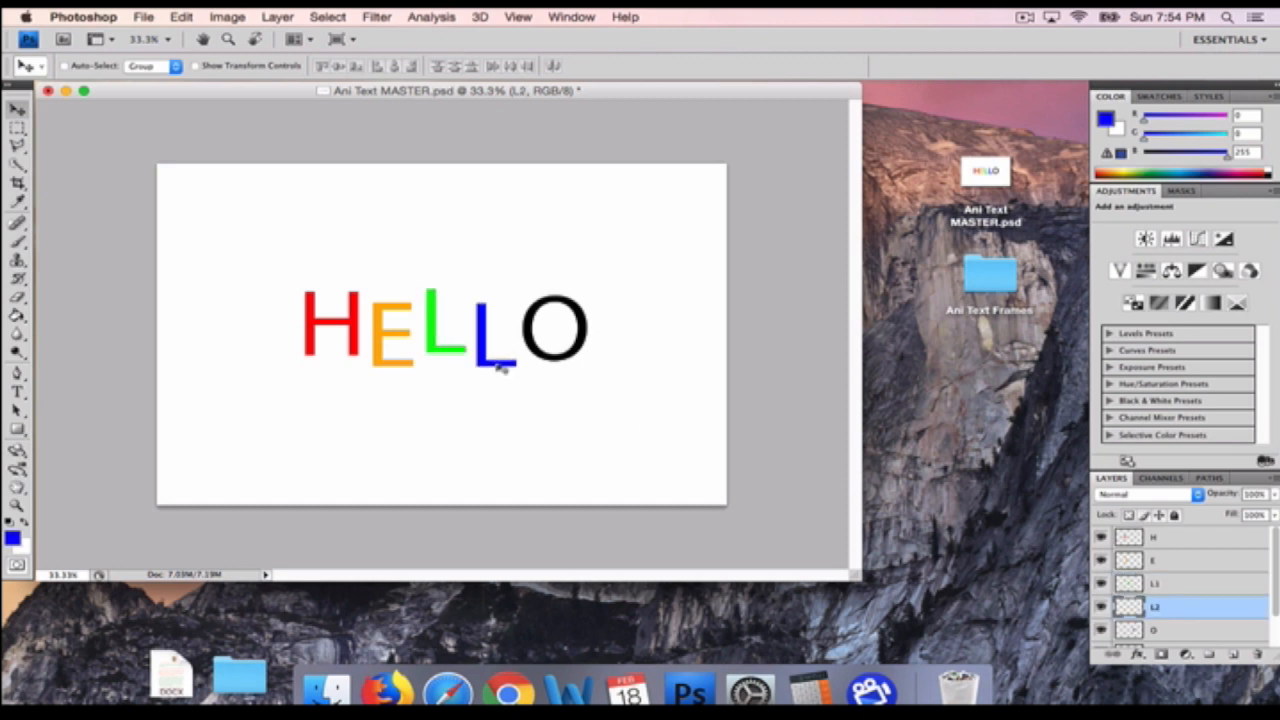
left_click(1180, 628)
left_click_drag(561, 341, 563, 336)
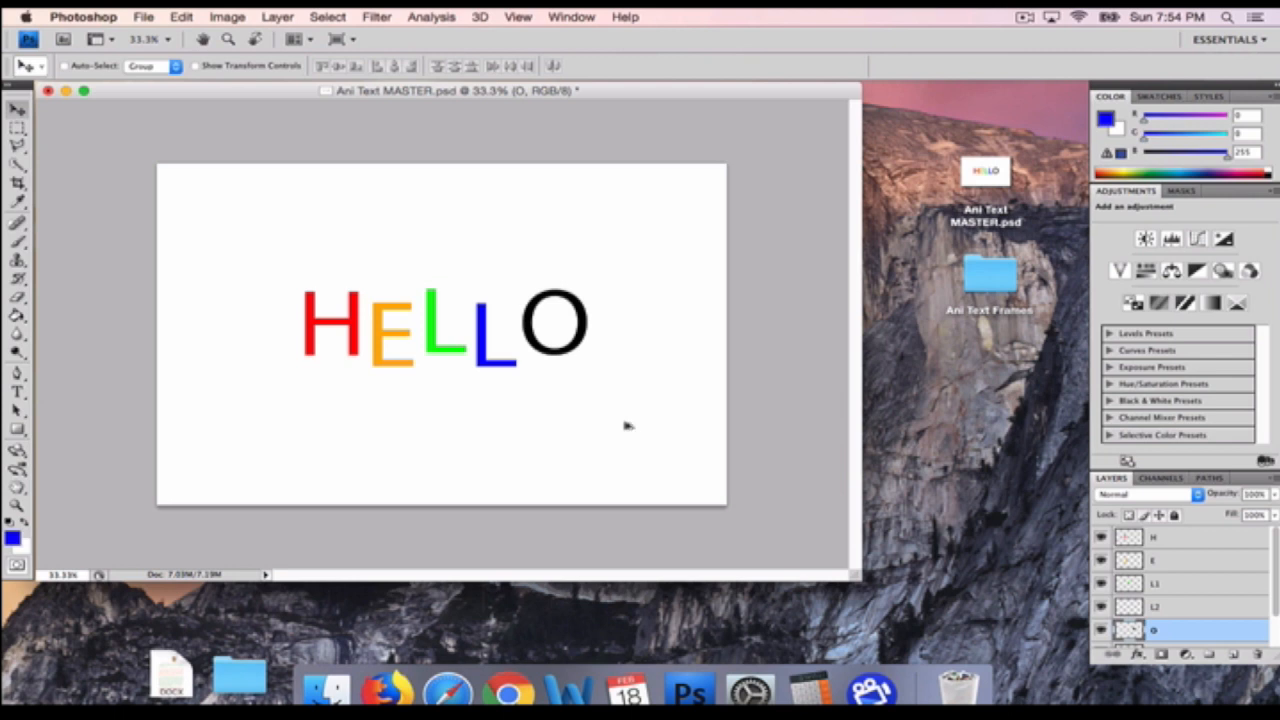
Stamp all visible layers into a new layer, name it Hello Frame 1 and hide it
key("super+alt+shift+e")
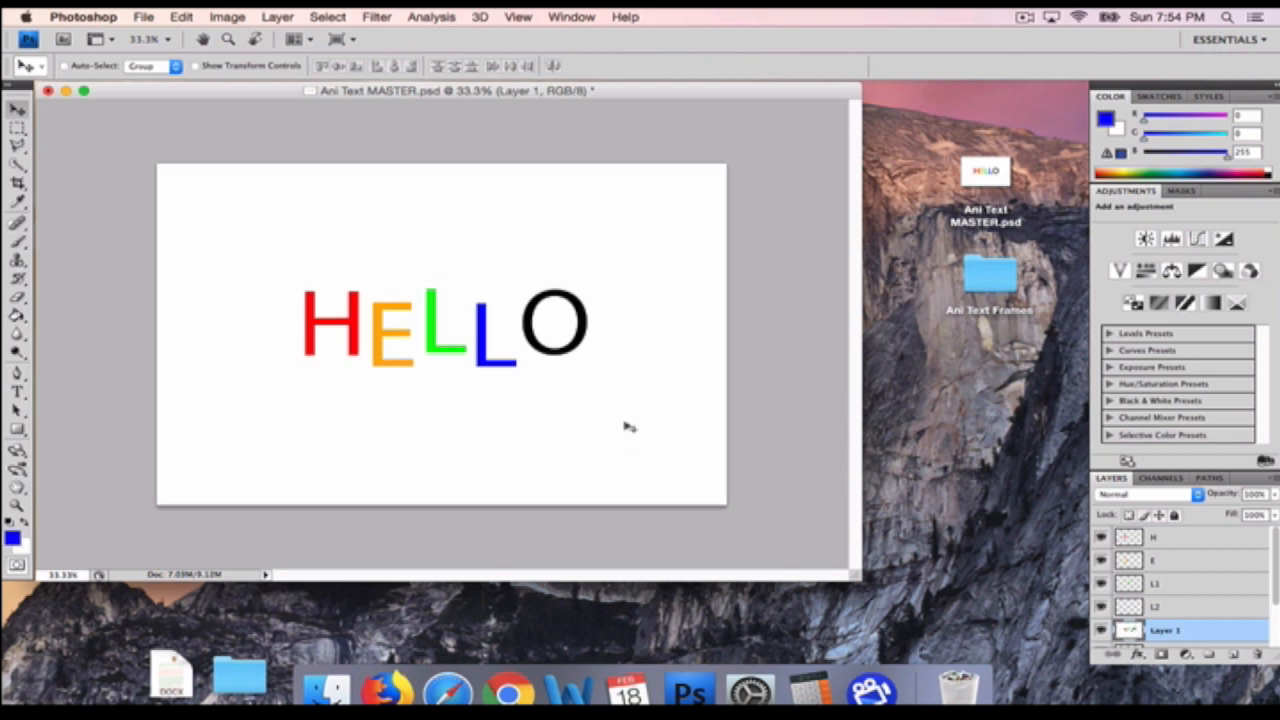
double_click(1163, 631)
type("All")
type("lo Frame")
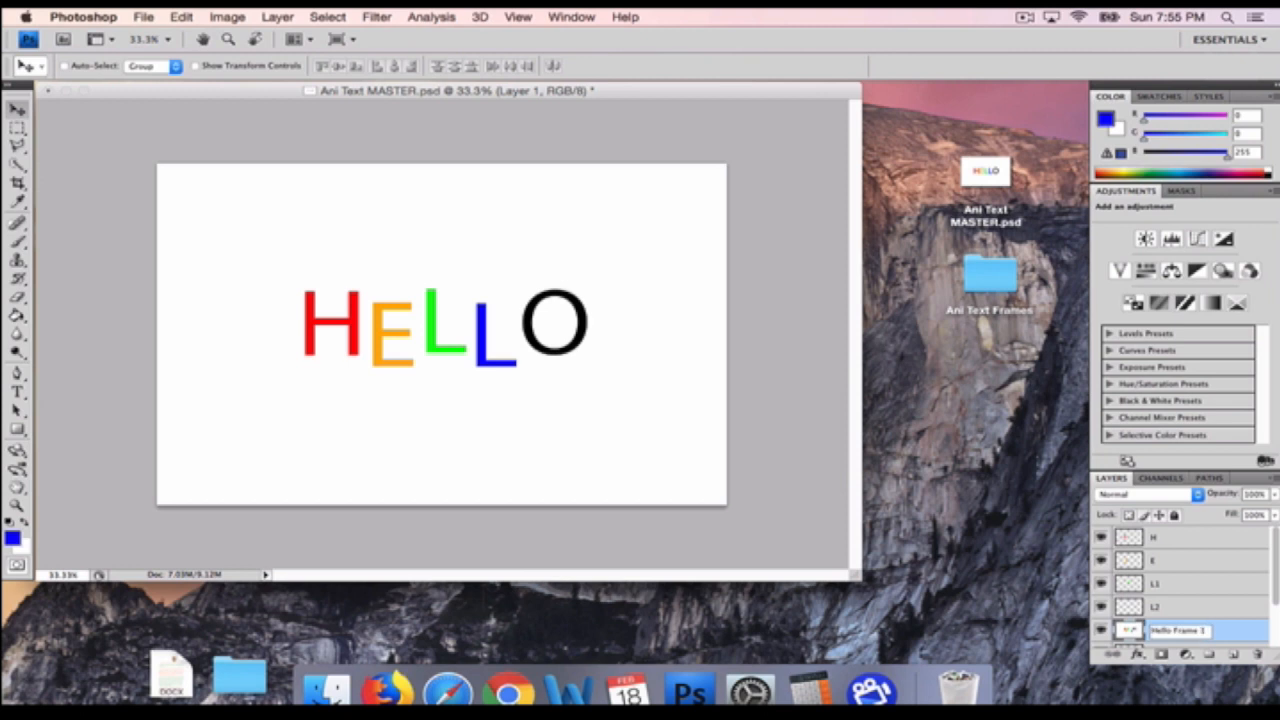
left_click(1190, 586)
left_click(1101, 630)
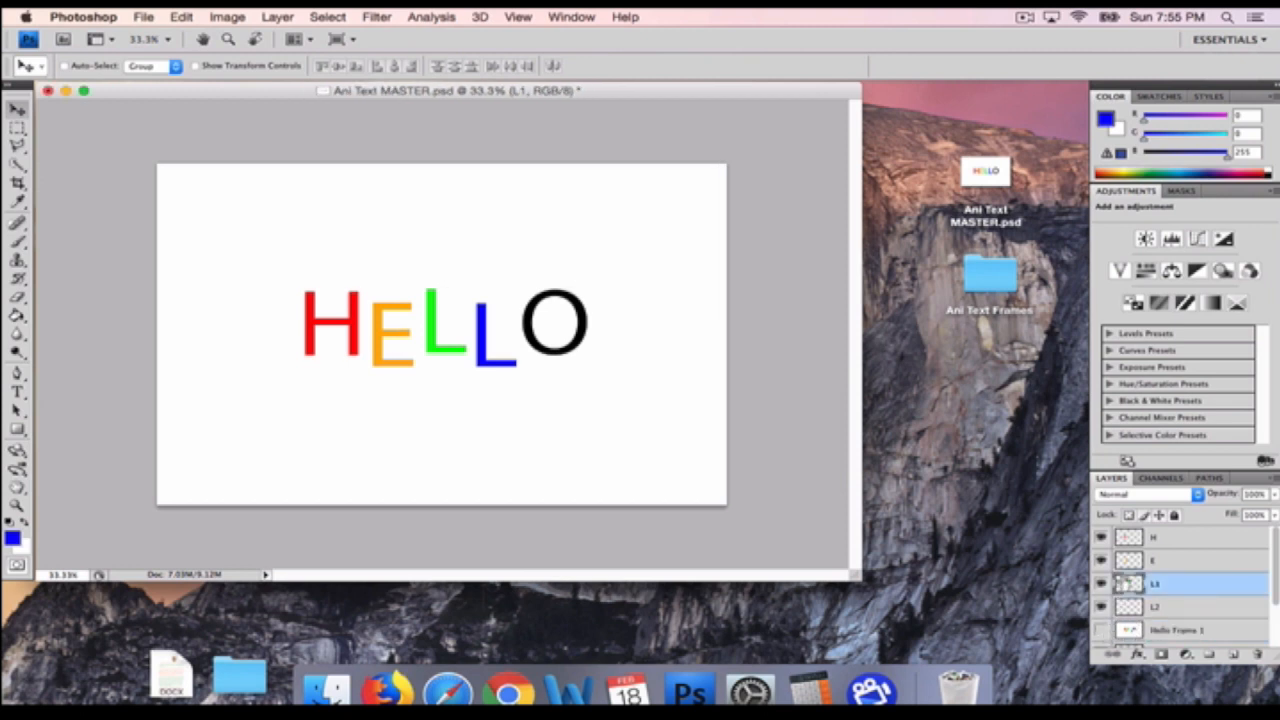
Shift the H, E and green L slightly down and left, and the blue L and O slightly down, each on its own layer
left_click(1166, 540)
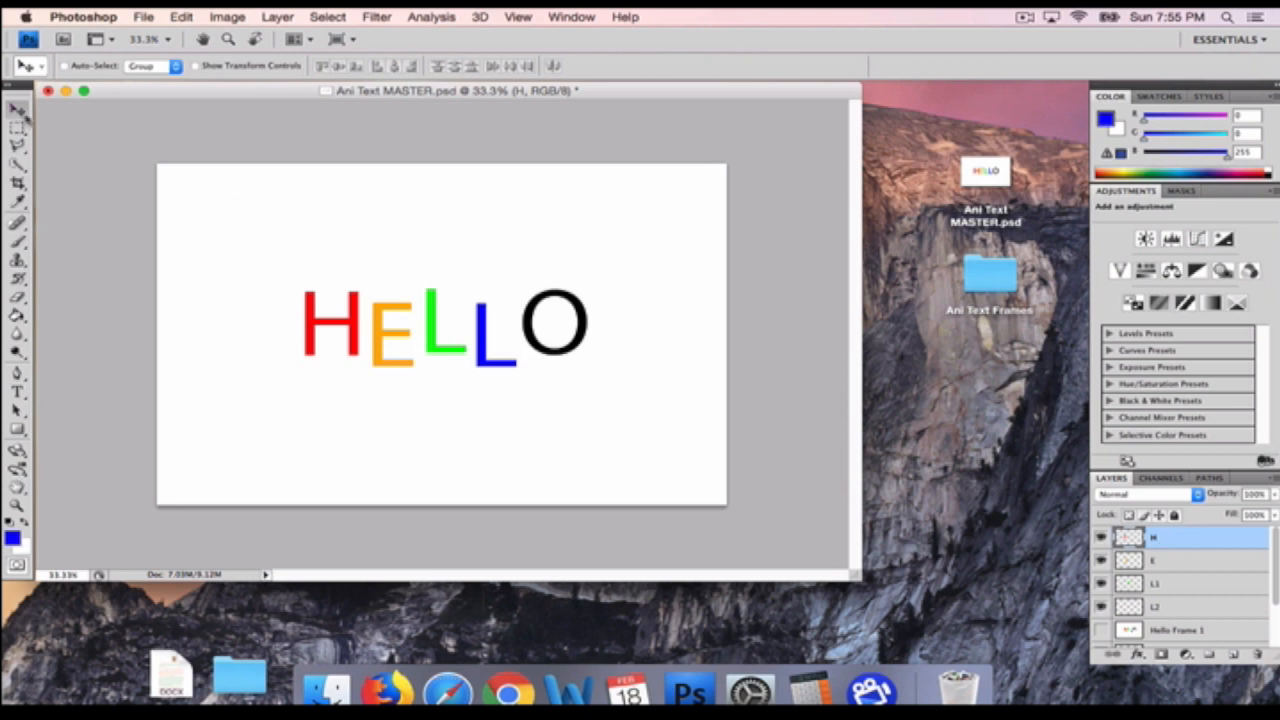
left_click_drag(323, 334, 319, 340)
left_click(1150, 562)
left_click_drag(424, 362, 571, 353)
left_click(1155, 585)
left_click(1178, 604)
scroll(1206, 622, "down", 1)
left_click(1185, 630)
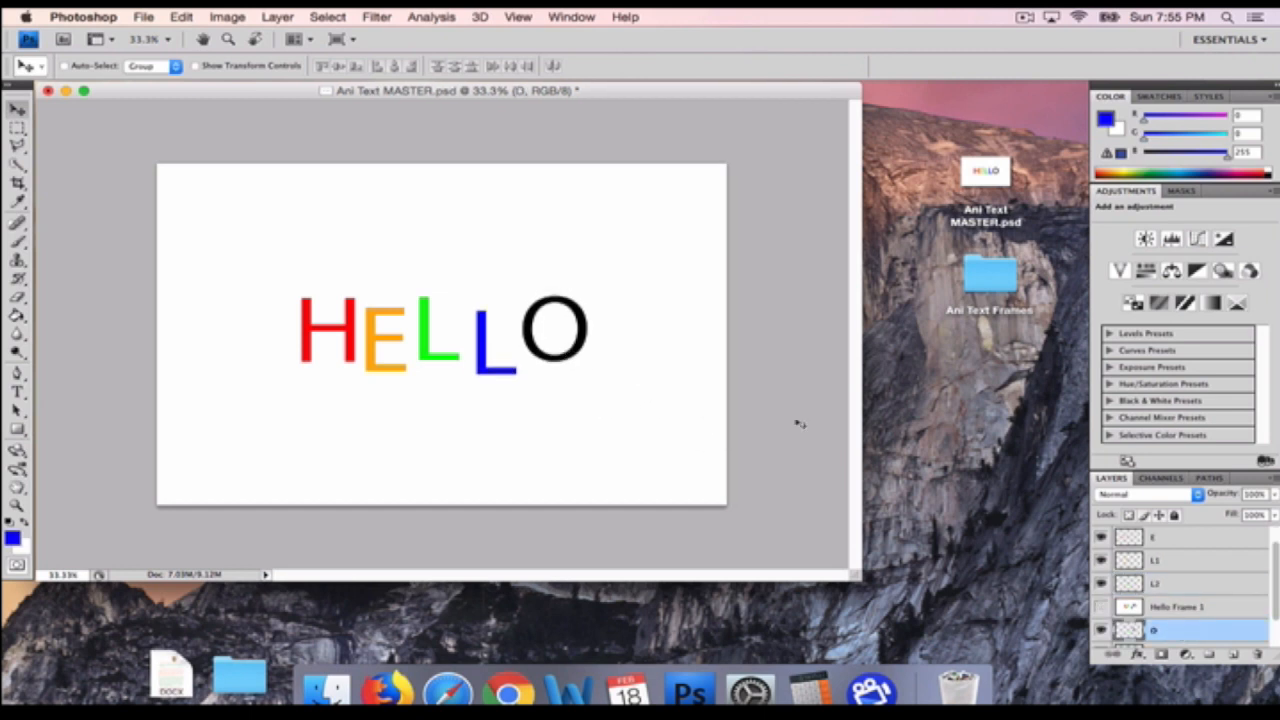
Move the Hello Frame 1 layer below the O layer
double_click(1178, 607)
left_click_drag(1131, 609, 1133, 635)
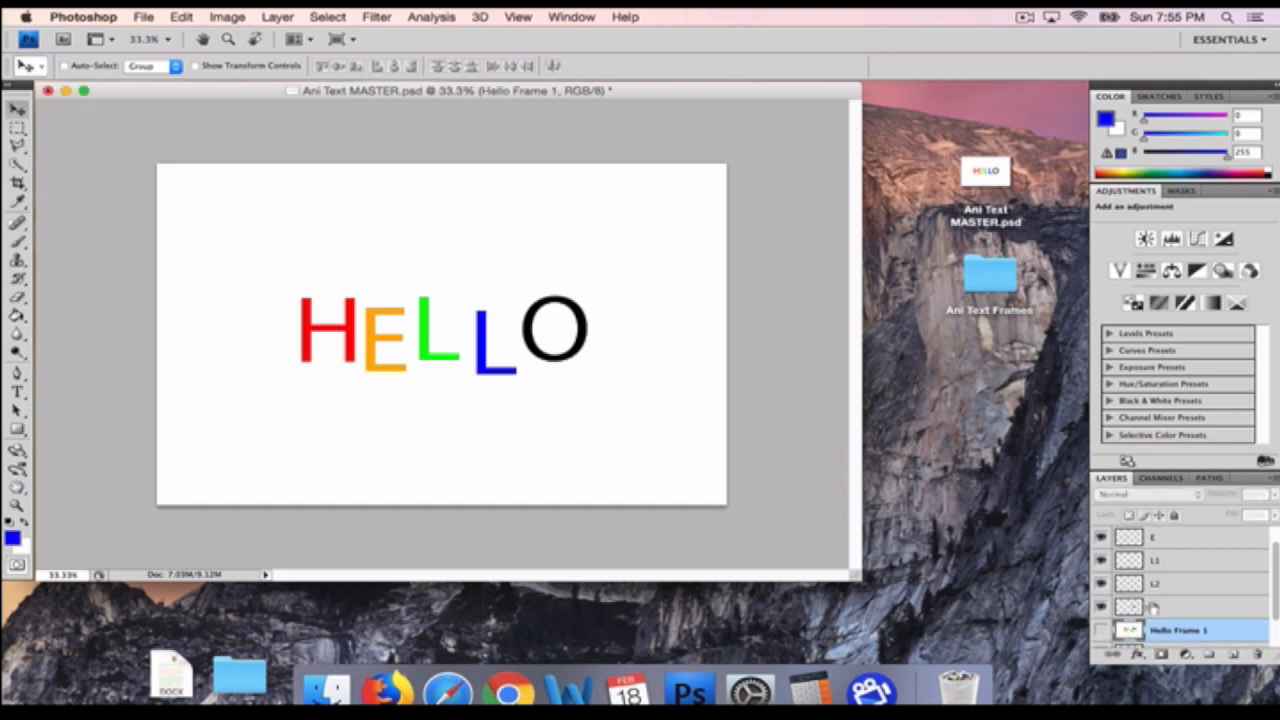
Stamp all visible layers into a new layer above L2 and name it Hello Frame 2
left_click(1172, 582)
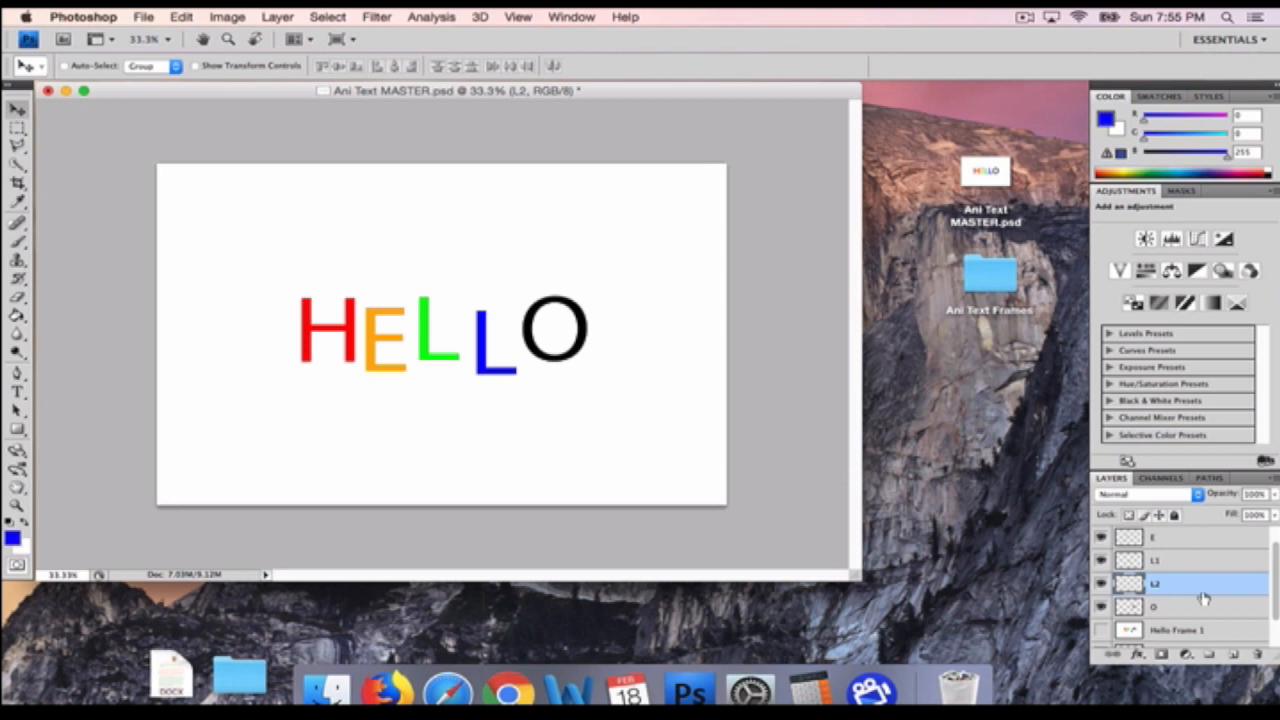
key("super+alt+shift+n")
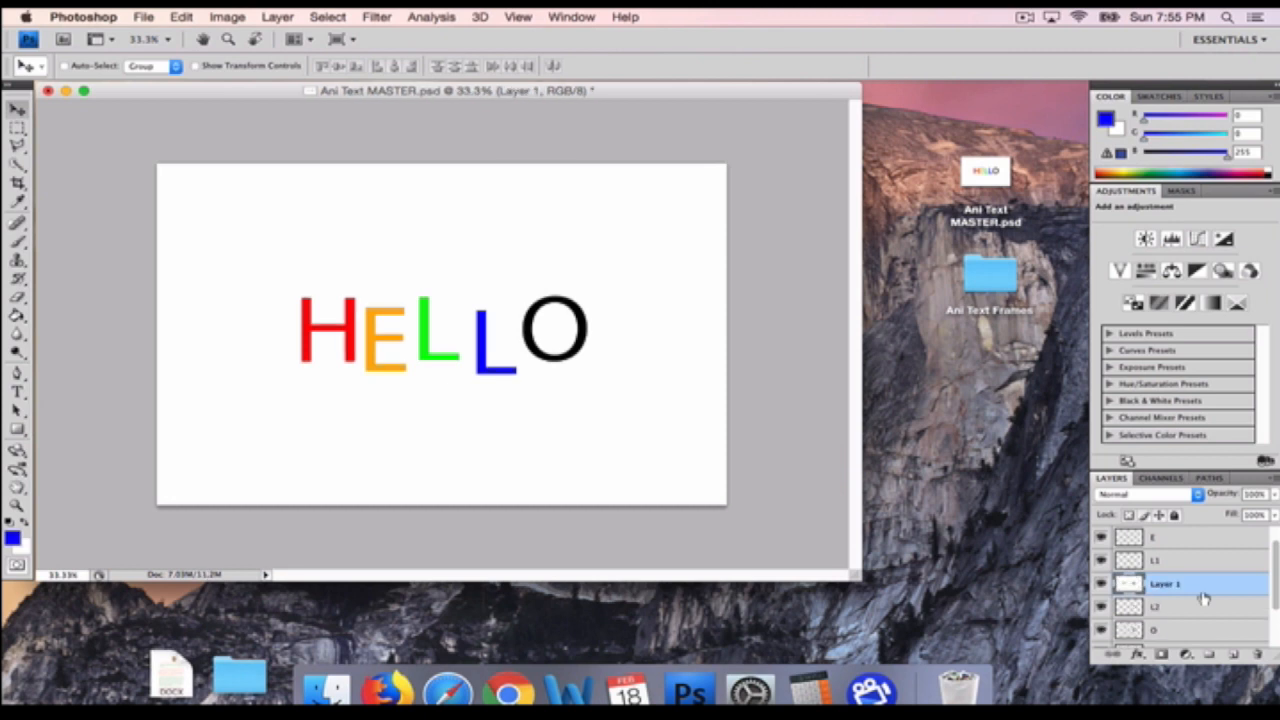
double_click(1163, 585)
type("Hello Frame")
left_click(1214, 608)
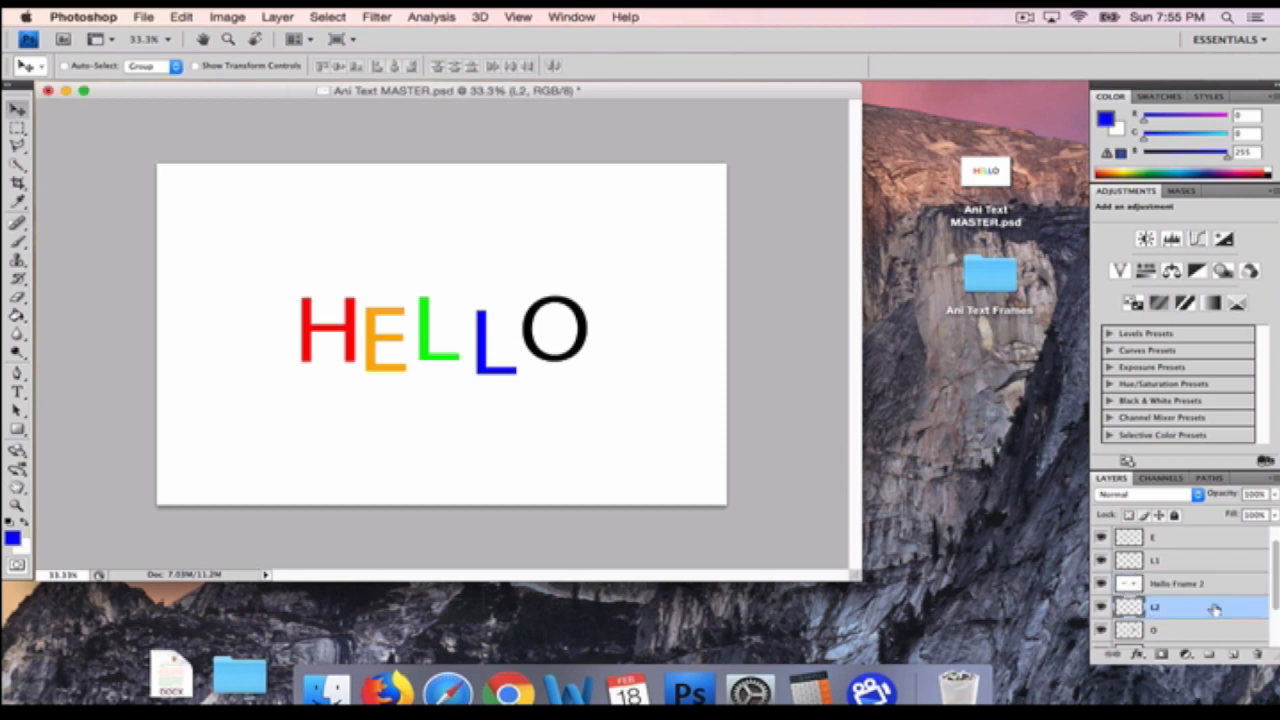
Place the Hello Frame 2 layer between the O and Hello Frame 1 layers and hide it
scroll(1214, 608, "down", 2)
left_click(1190, 584)
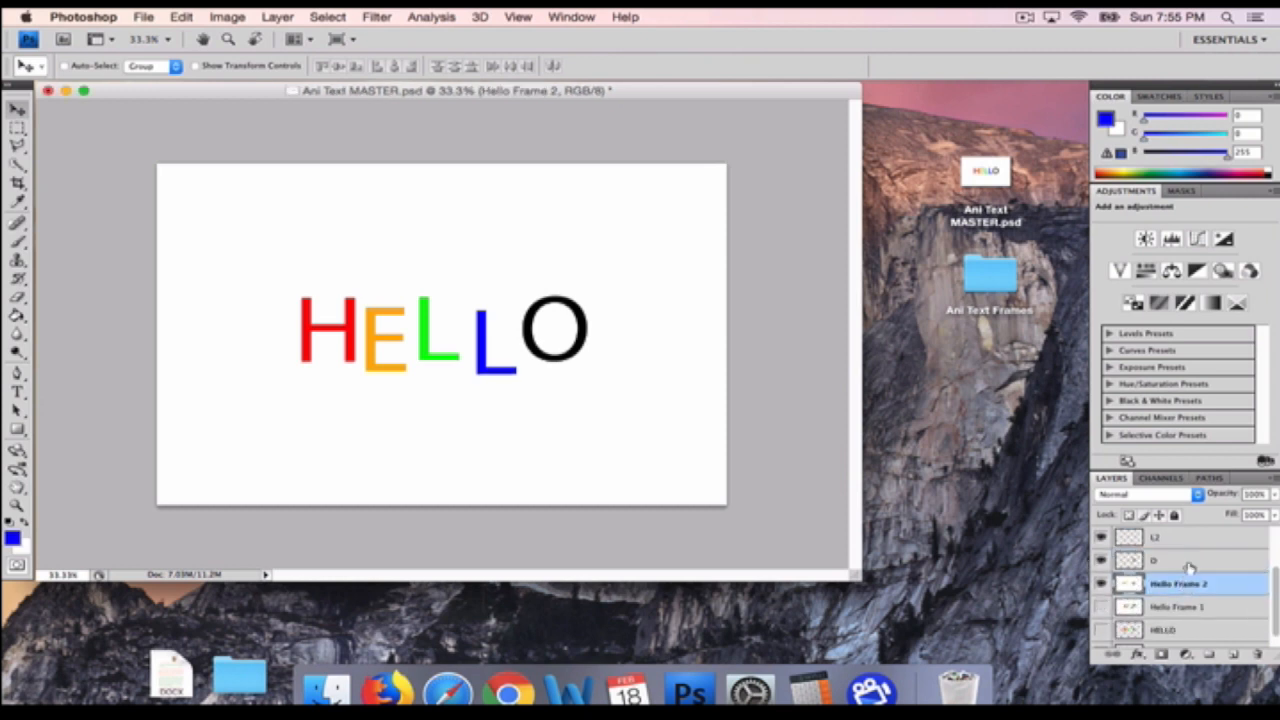
left_click(1101, 584)
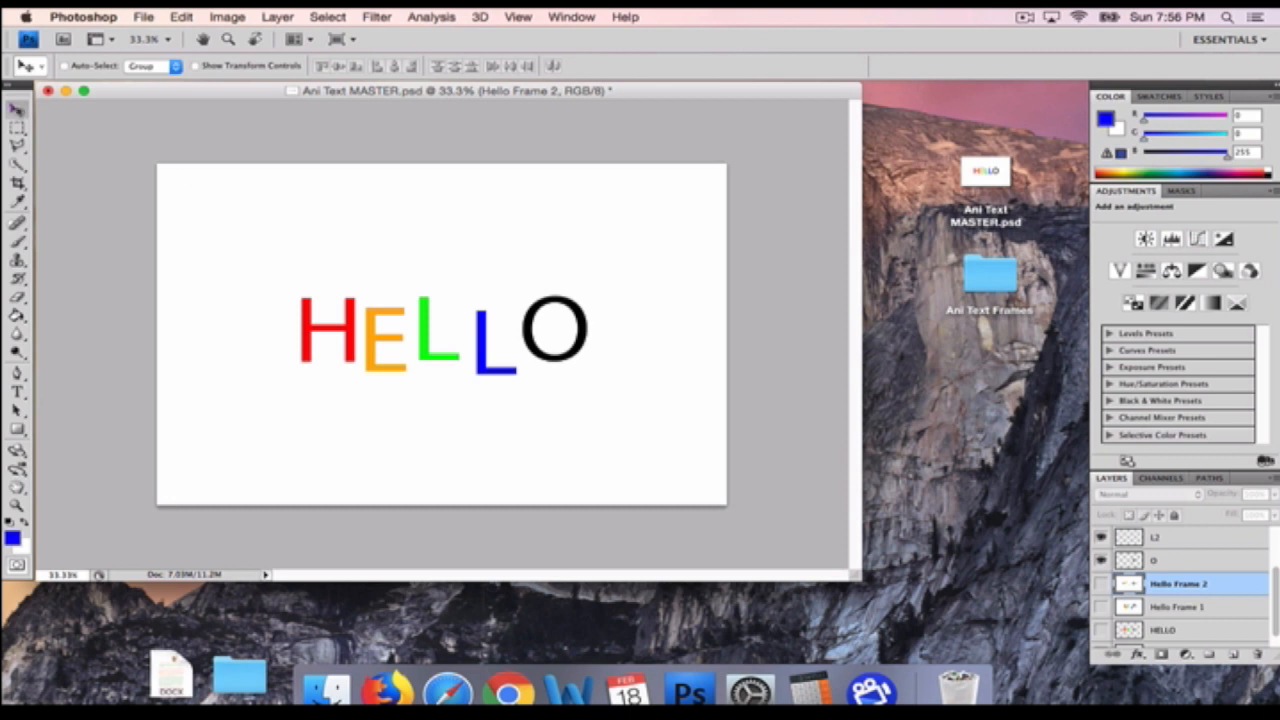
Move all five letters slightly down on their own layers, nudging the H left and the other letters a little right
scroll(1157, 540, "up", 3)
left_click(1160, 538)
left_click_drag(338, 350, 517, 387)
left_click(1182, 566)
left_click(1157, 588)
left_click(1166, 610)
left_click(1216, 634)
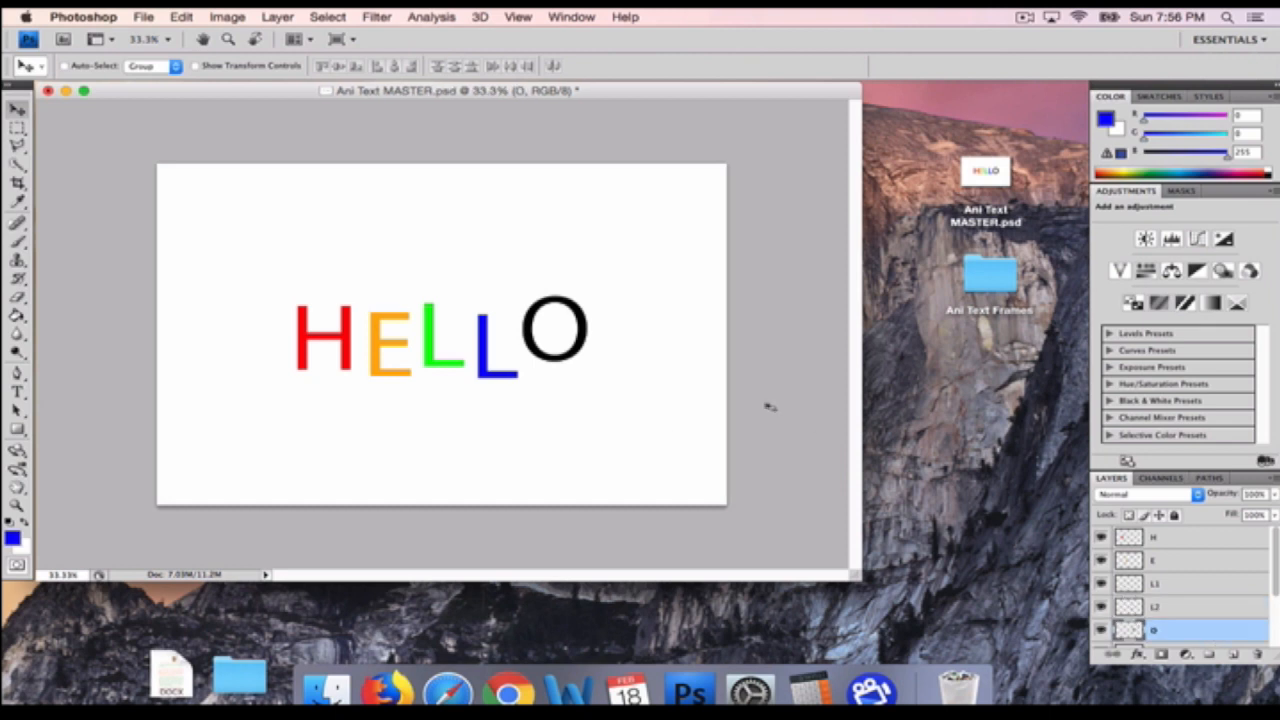
left_click_drag(575, 340, 577, 347)
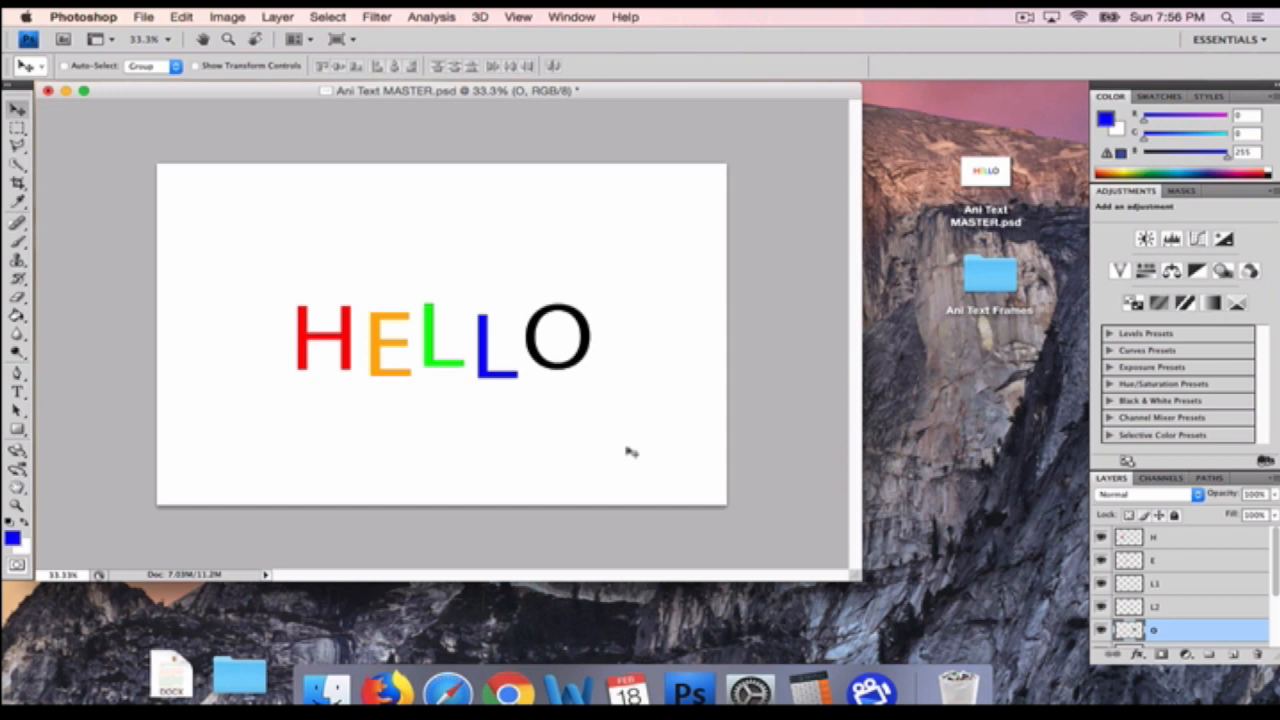
Stamp all visible layers into a new layer and name it Hello Frame 3
key("super+alt+shift+e")
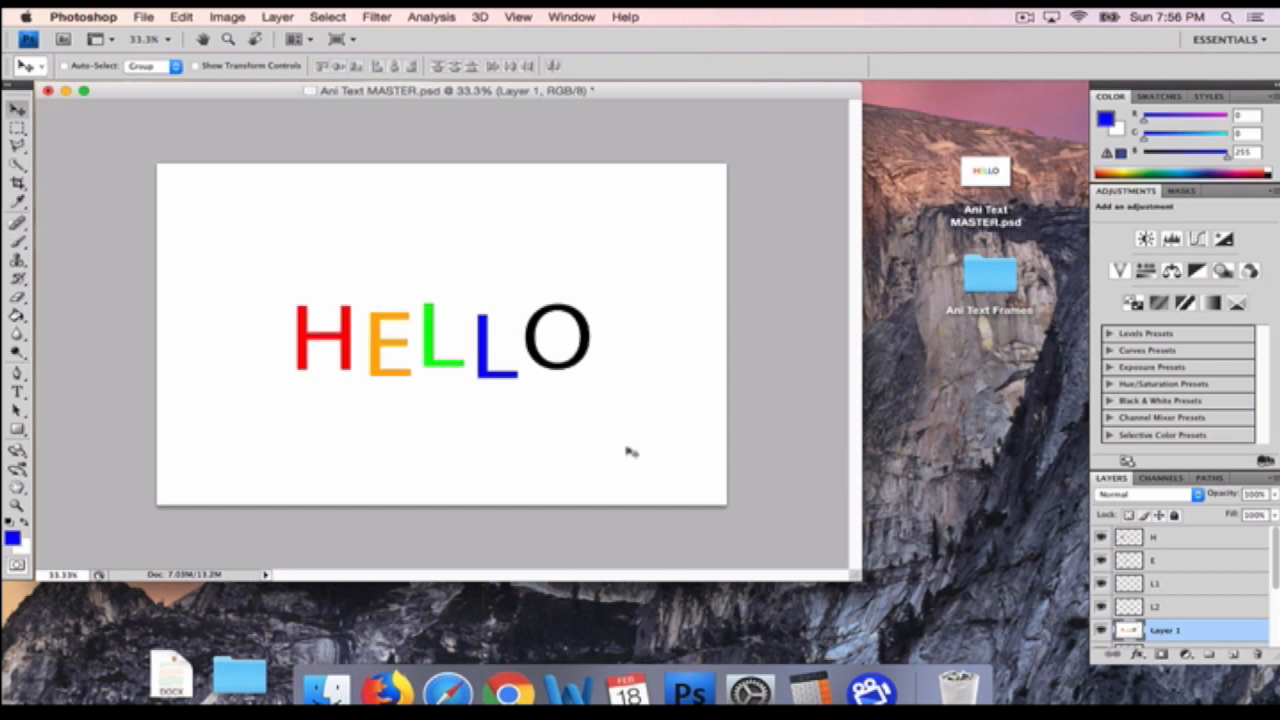
scroll(1160, 612, "down", 1)
double_click(1166, 608)
type("Hello Frame")
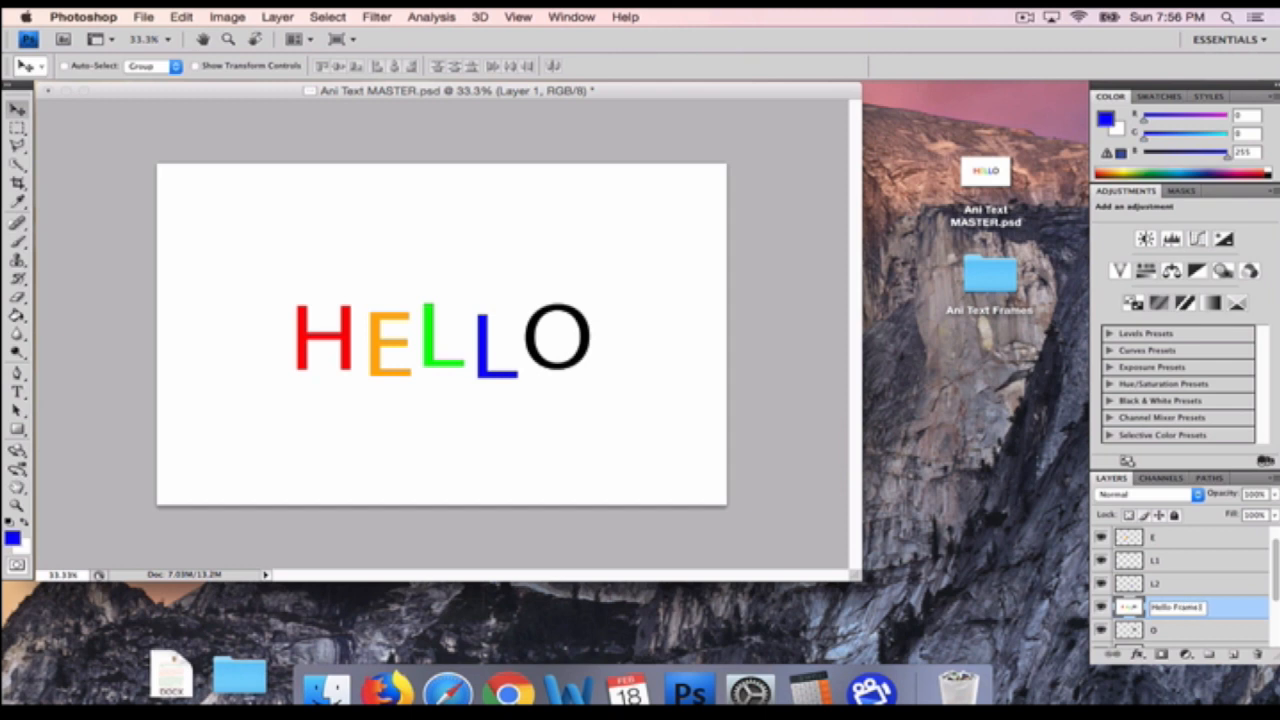
type(" 3")
left_click(1180, 590)
Place the Hello Frame 3 layer between the O and Hello Frame 2 layers and hide it
scroll(1200, 585, "down", 2)
left_click(1186, 562)
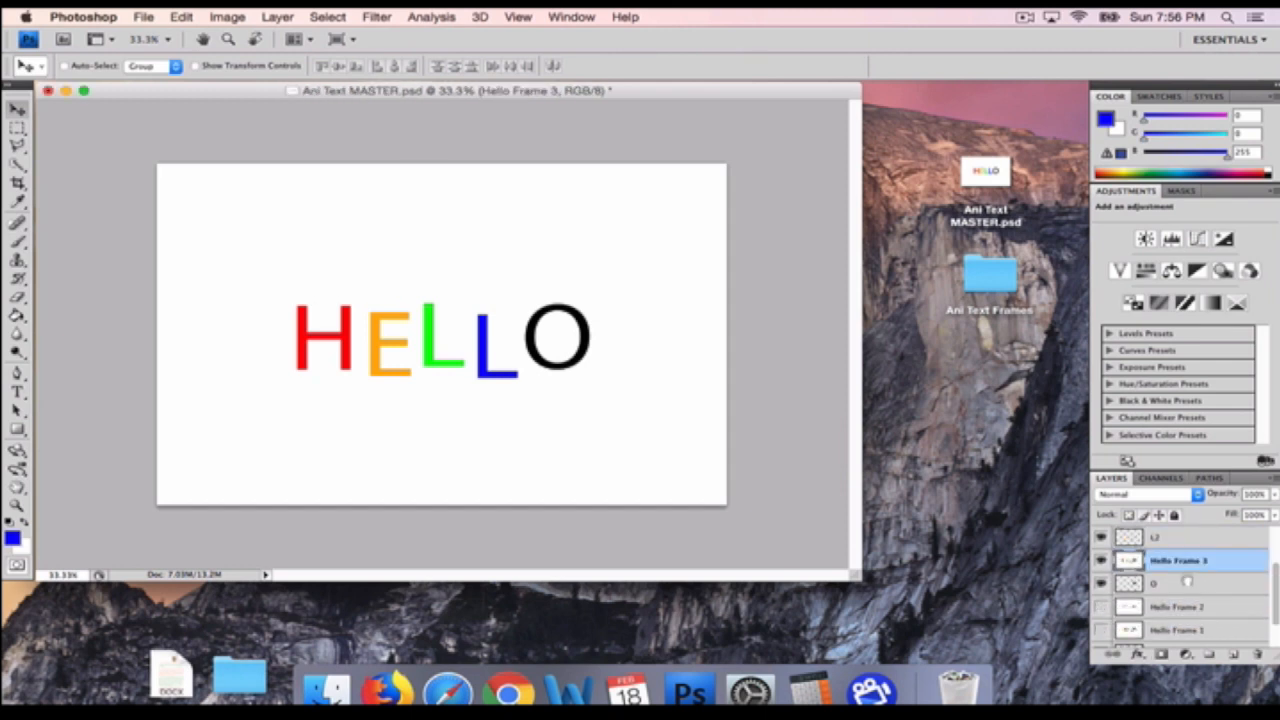
mouse_move(1178, 580)
left_mouse_down()
mouse_move(1166, 572)
mouse_move(1172, 592)
left_mouse_up()
left_click(1101, 583)
Shift the H up and left, the E up, the green L and O up and right, and the blue L down on their own layers
scroll(1170, 580, "up", 3)
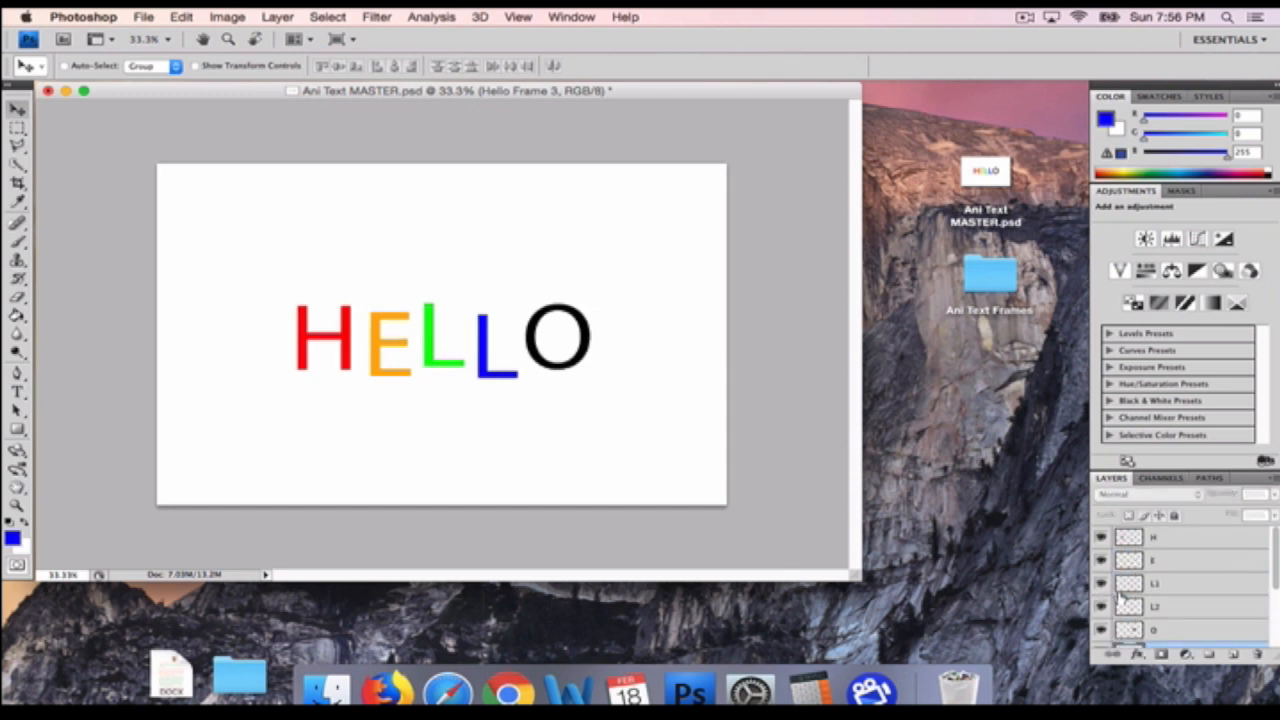
left_click(1180, 541)
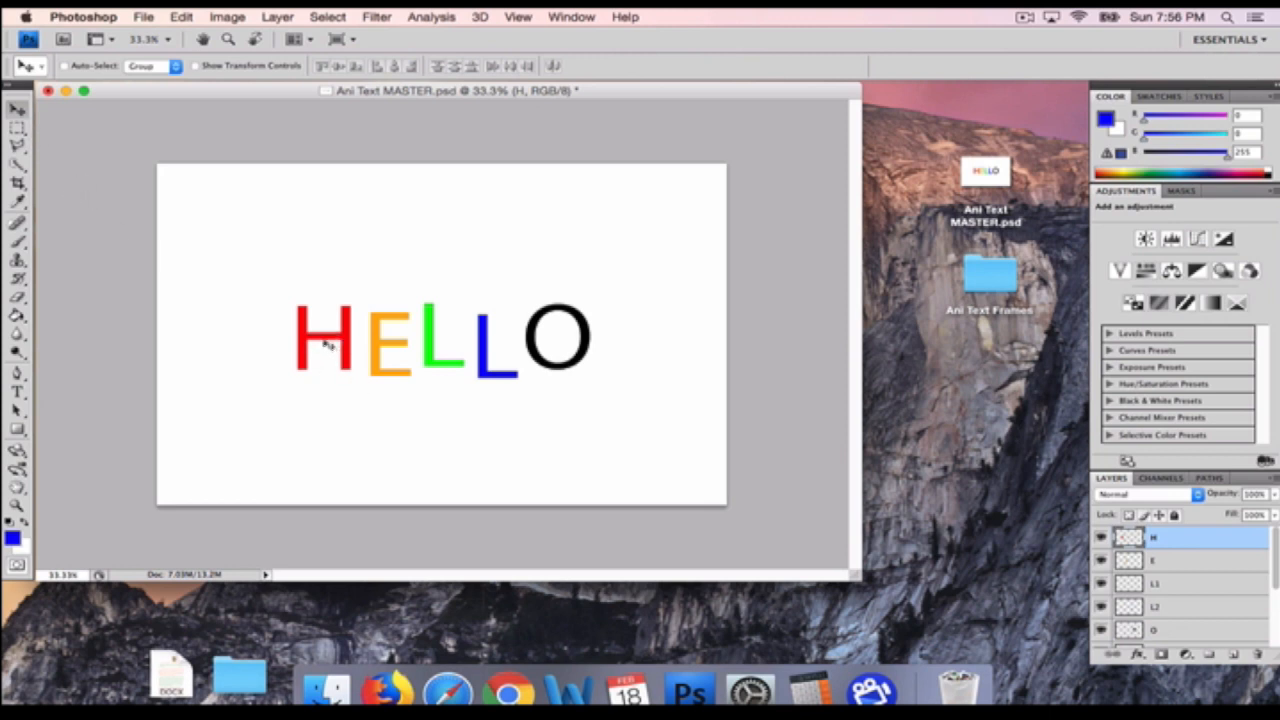
left_click_drag(325, 343, 321, 336)
left_click(1131, 563)
left_click_drag(393, 352, 440, 310)
left_click(1160, 587)
left_click(1178, 606)
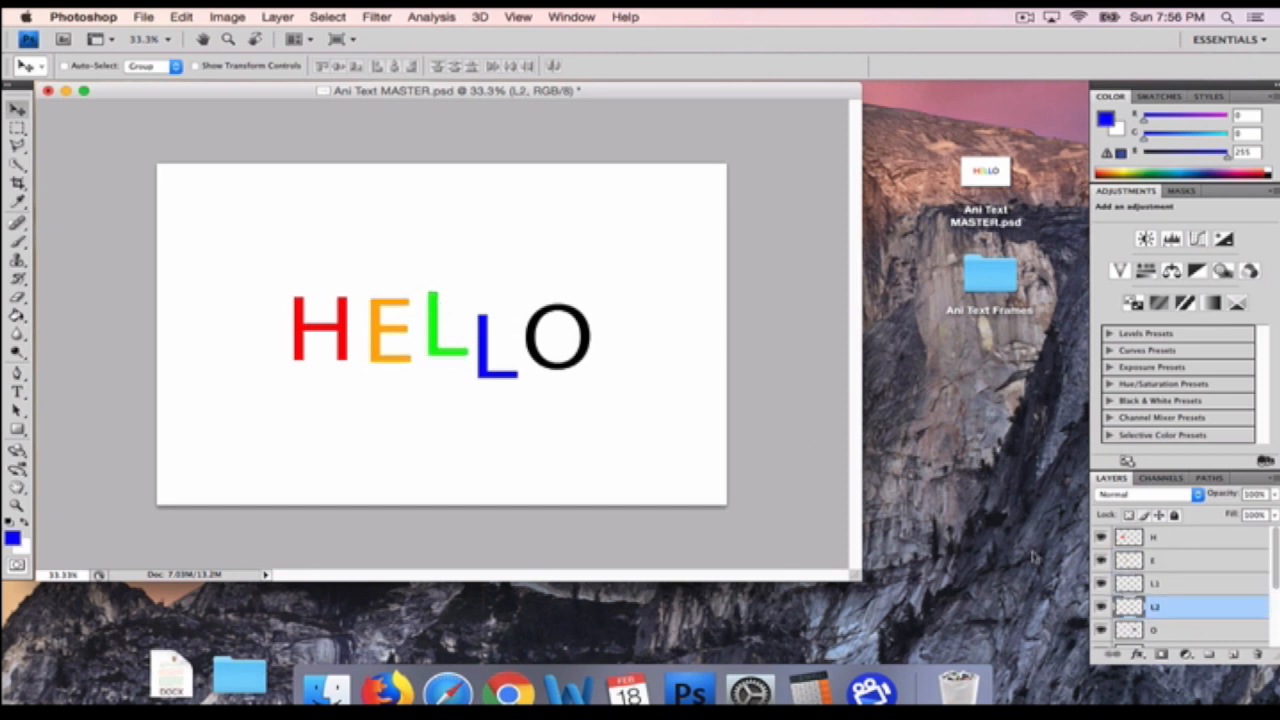
left_click_drag(492, 357, 493, 369)
left_click(1190, 630)
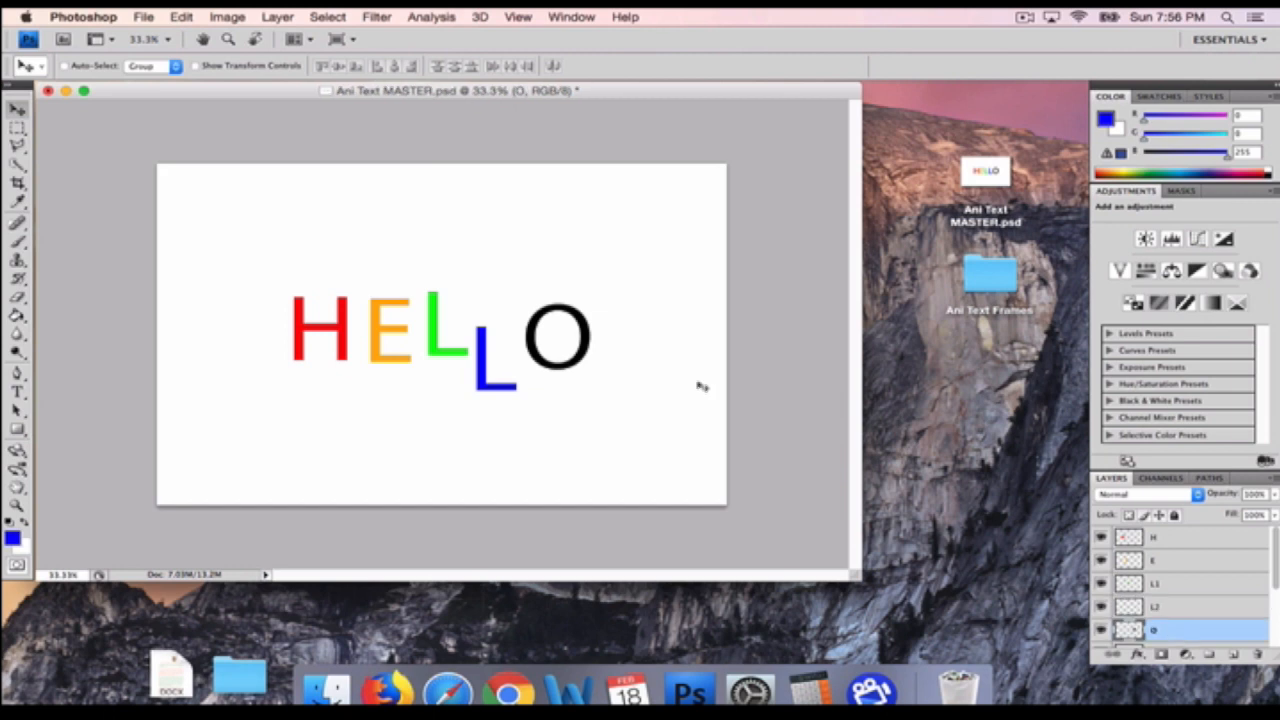
left_click_drag(578, 345, 584, 339)
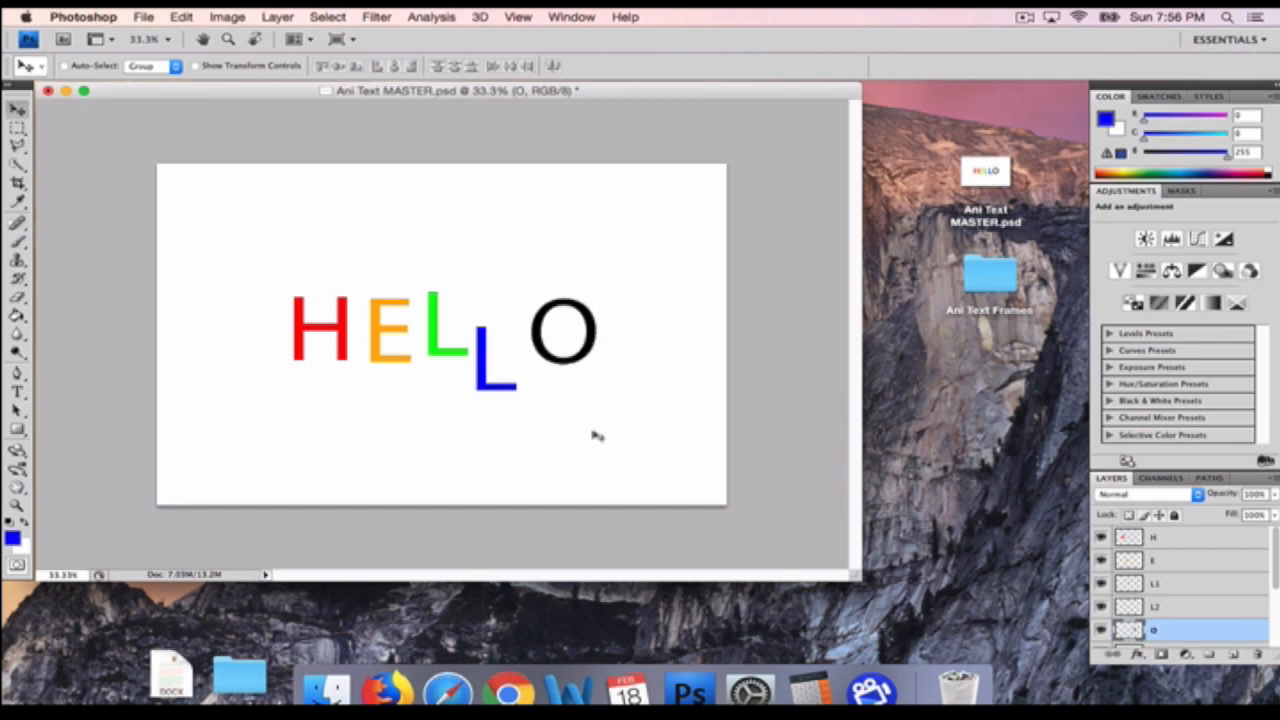
Stamp all visible layers into a new layer and name it Hello frame 4
key("super+alt+shift+e")
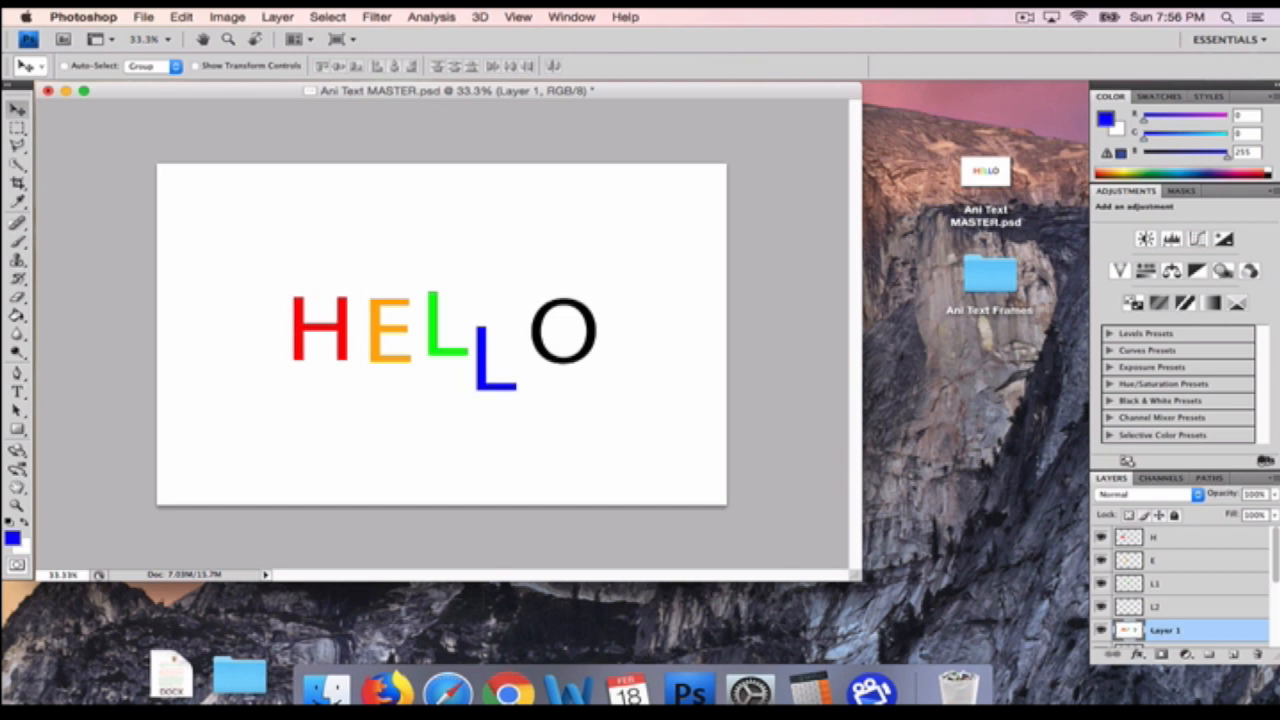
double_click(1173, 632)
type("Hello Frame 4")
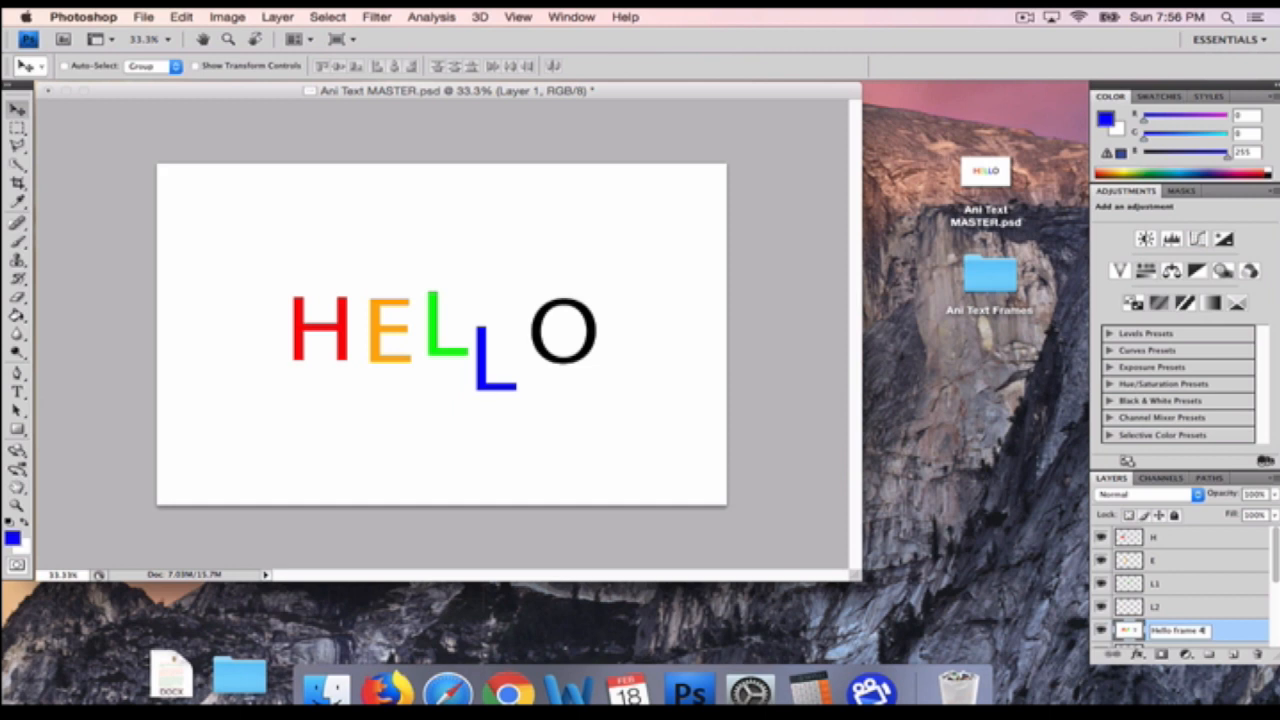
left_click(1178, 608)
Place the Hello frame 4 layer between the O and Hello Frame 3 layers and hide it
scroll(1183, 600, "down", 1)
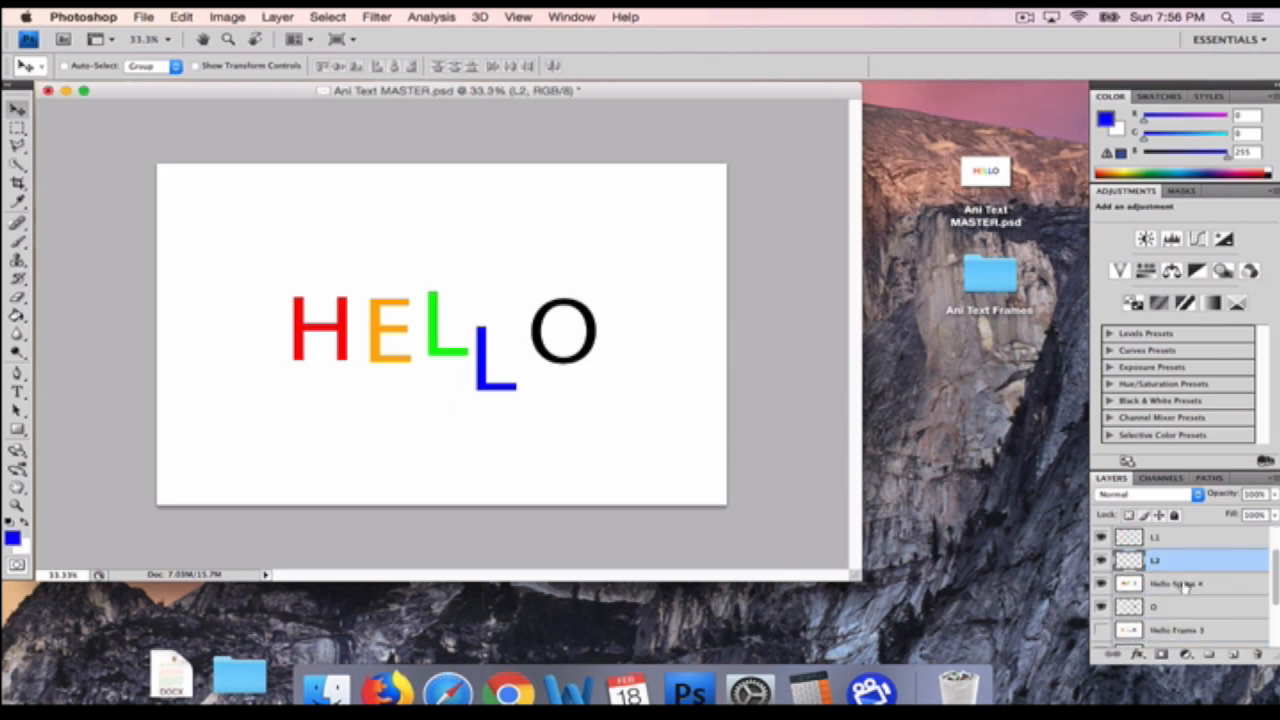
left_click(1183, 585)
left_click_drag(1130, 592, 1160, 610)
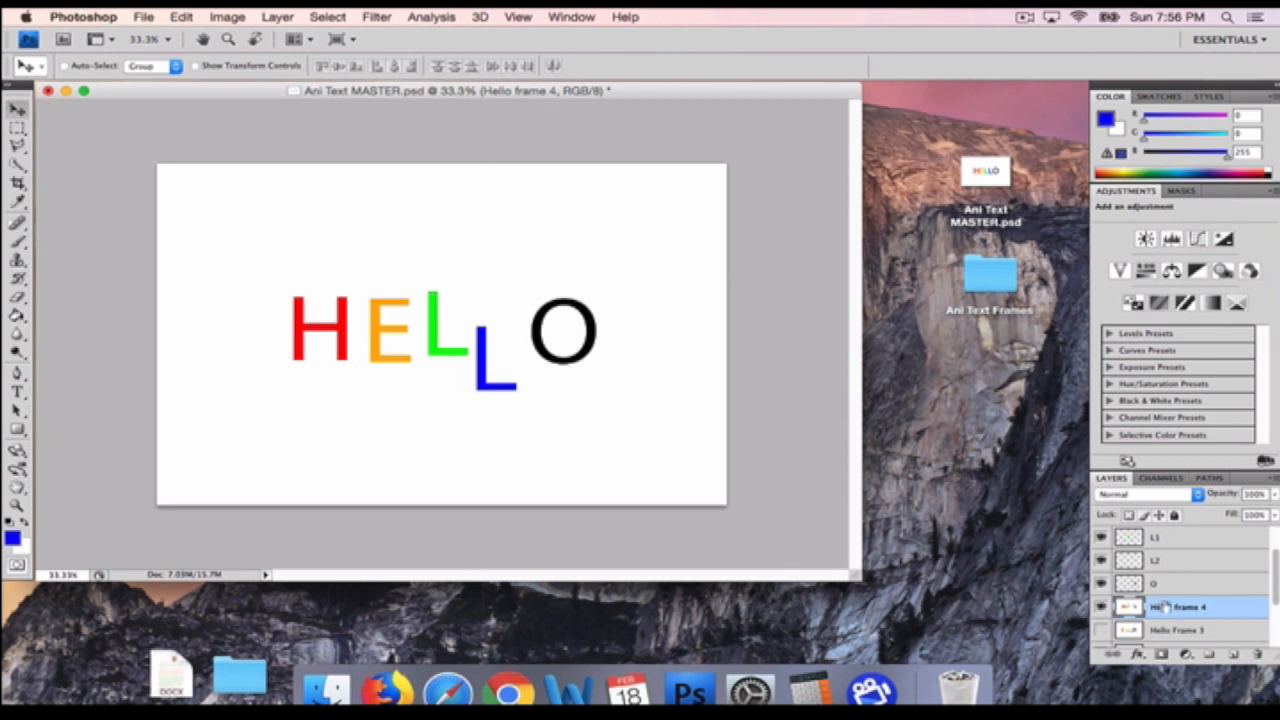
left_click(1100, 607)
scroll(1208, 616, "up", 1)
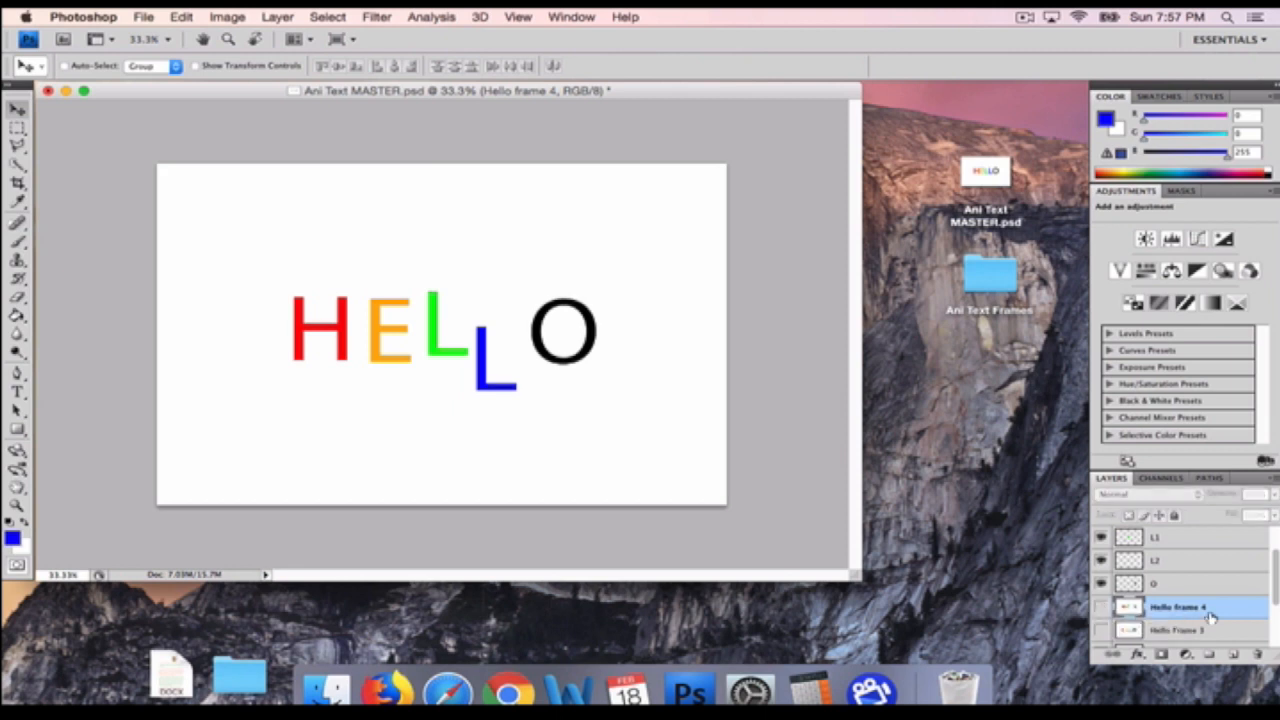
scroll(1210, 619, "down", 1)
Shift the H up and right, the E and blue L right, and the green L and O down and right on their own layers
scroll(1185, 615, "up", 2)
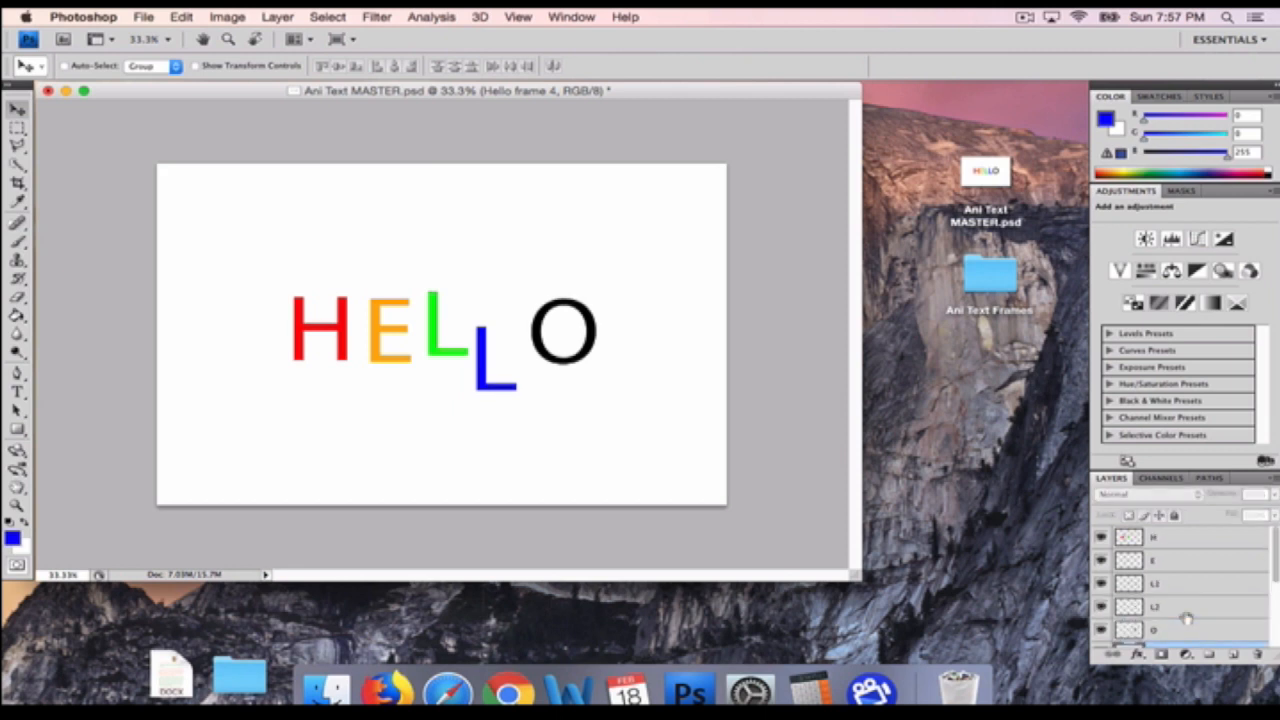
left_click(1160, 539)
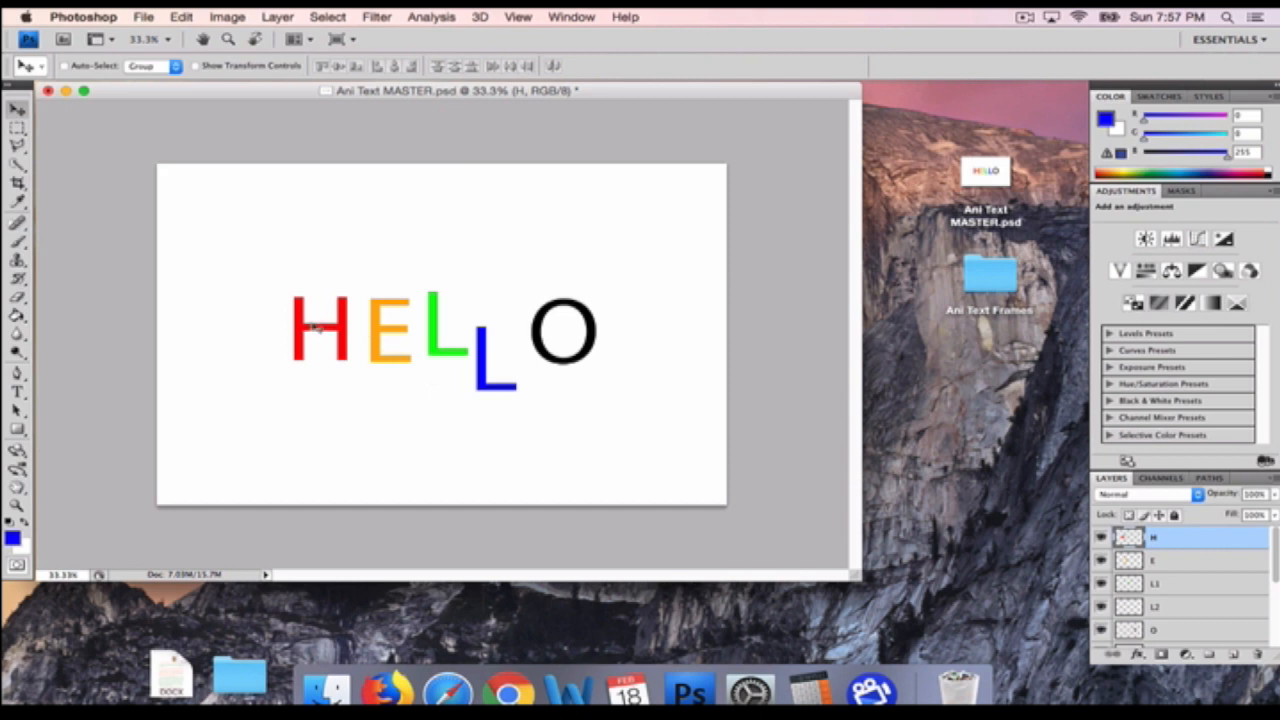
left_click_drag(314, 326, 322, 320)
left_click(1160, 560)
left_click_drag(390, 345, 448, 347)
left_click(1160, 583)
left_click(1160, 606)
left_click_drag(514, 388, 521, 388)
double_click(1168, 632)
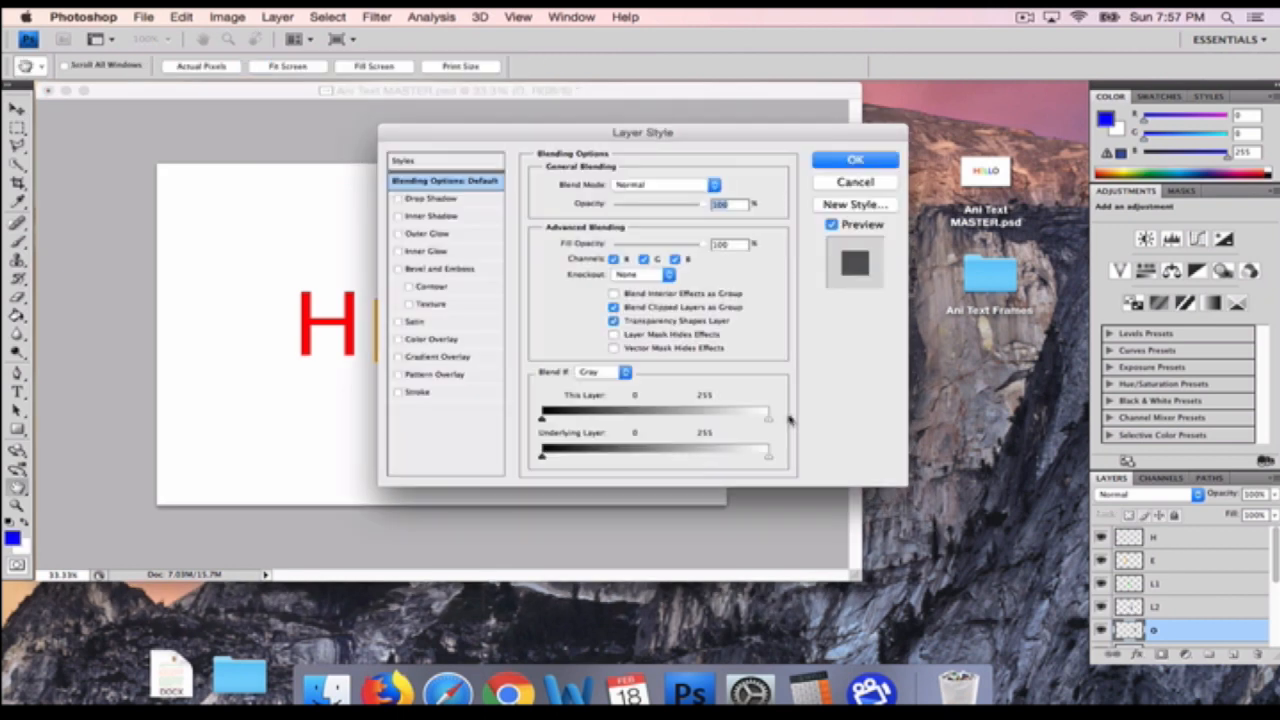
left_click(857, 181)
left_click_drag(557, 336, 565, 342)
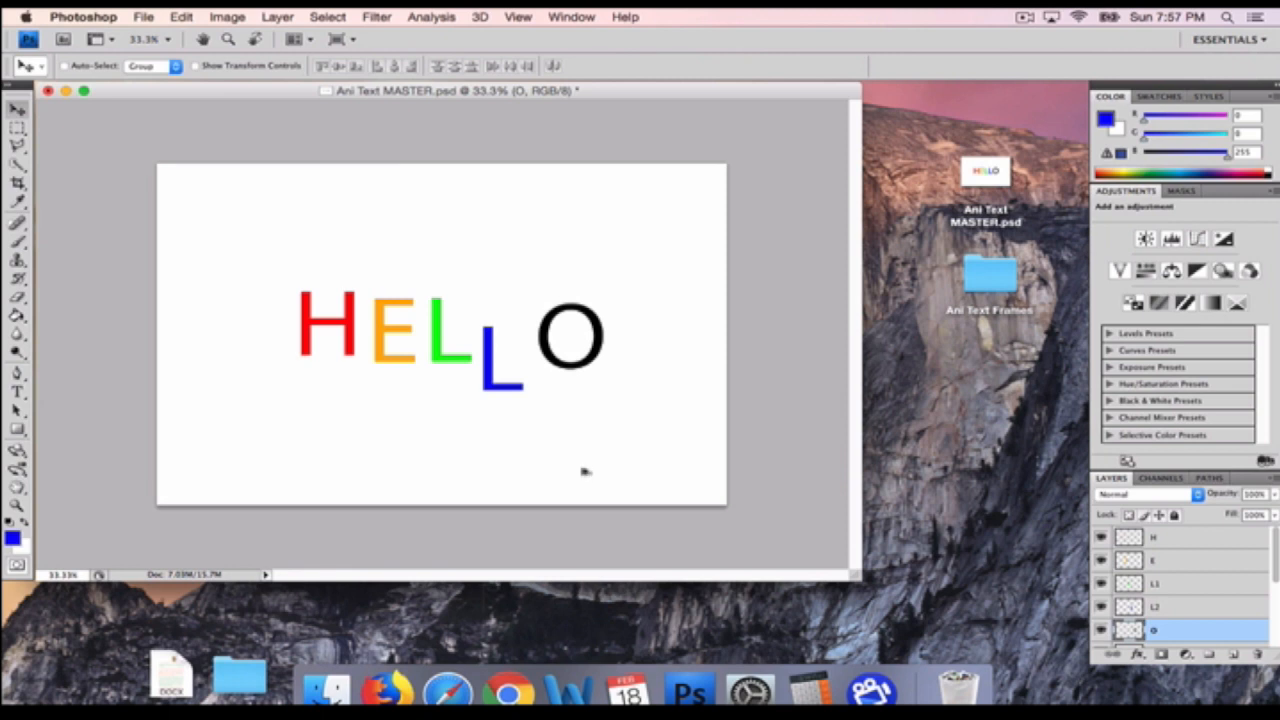
Stamp all visible layers into a new layer and name it Hello Fmae 5
key("super+alt+shift+e")
double_click(1167, 632)
type("Hello Frame 5")
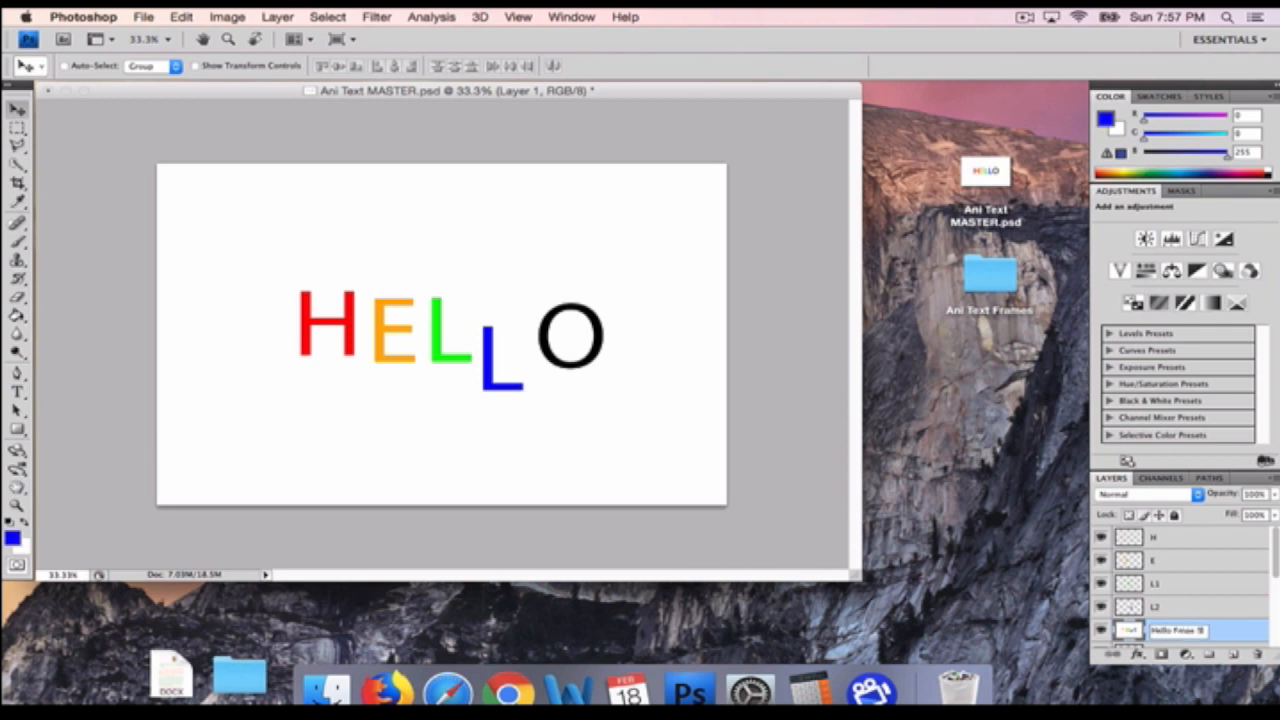
left_click(1218, 590)
Place the Hello Fmae 5 layer between the O and Hello frame 4 layers and save the document
scroll(1200, 585, "down", 3)
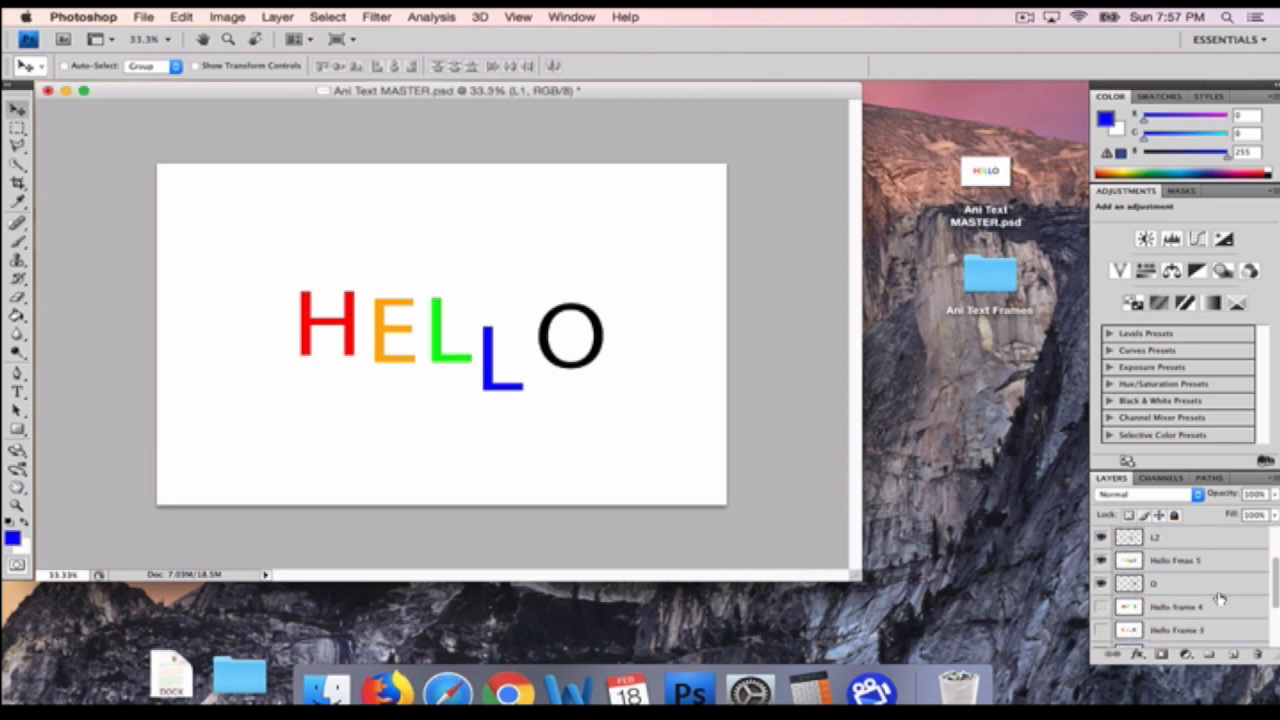
left_click_drag(1190, 562, 1160, 596)
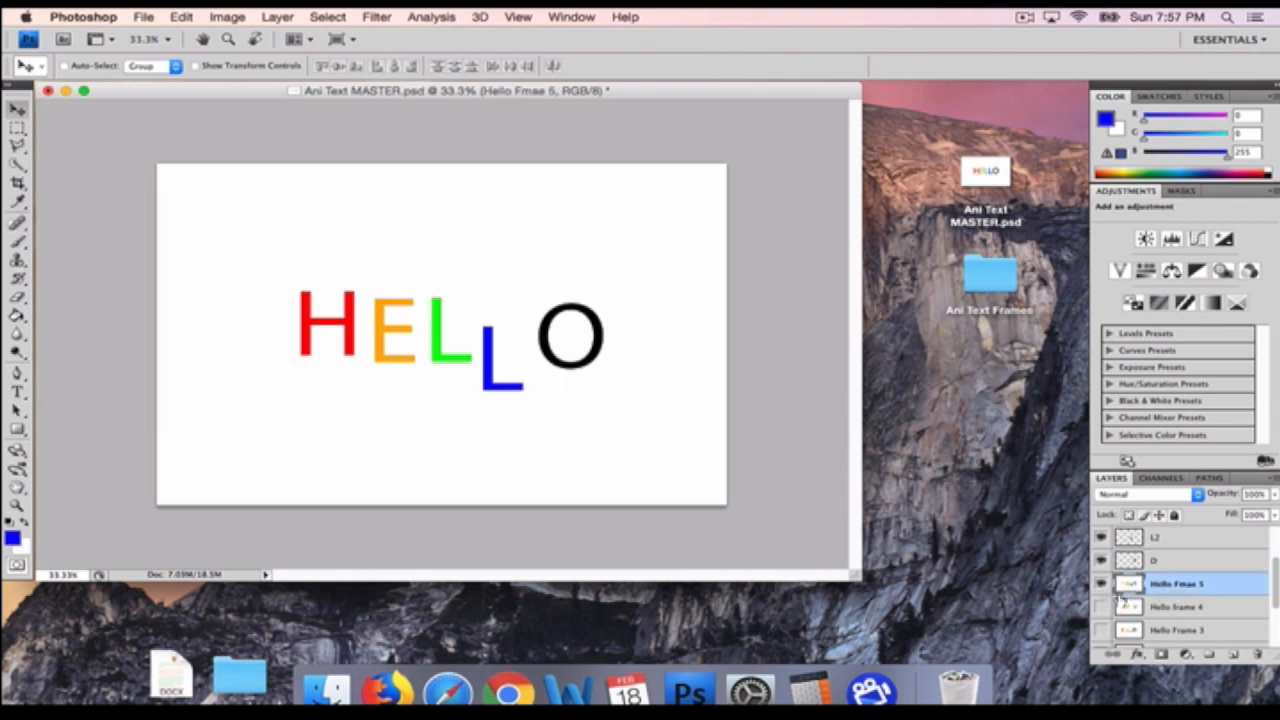
scroll(1200, 600, "up", 3)
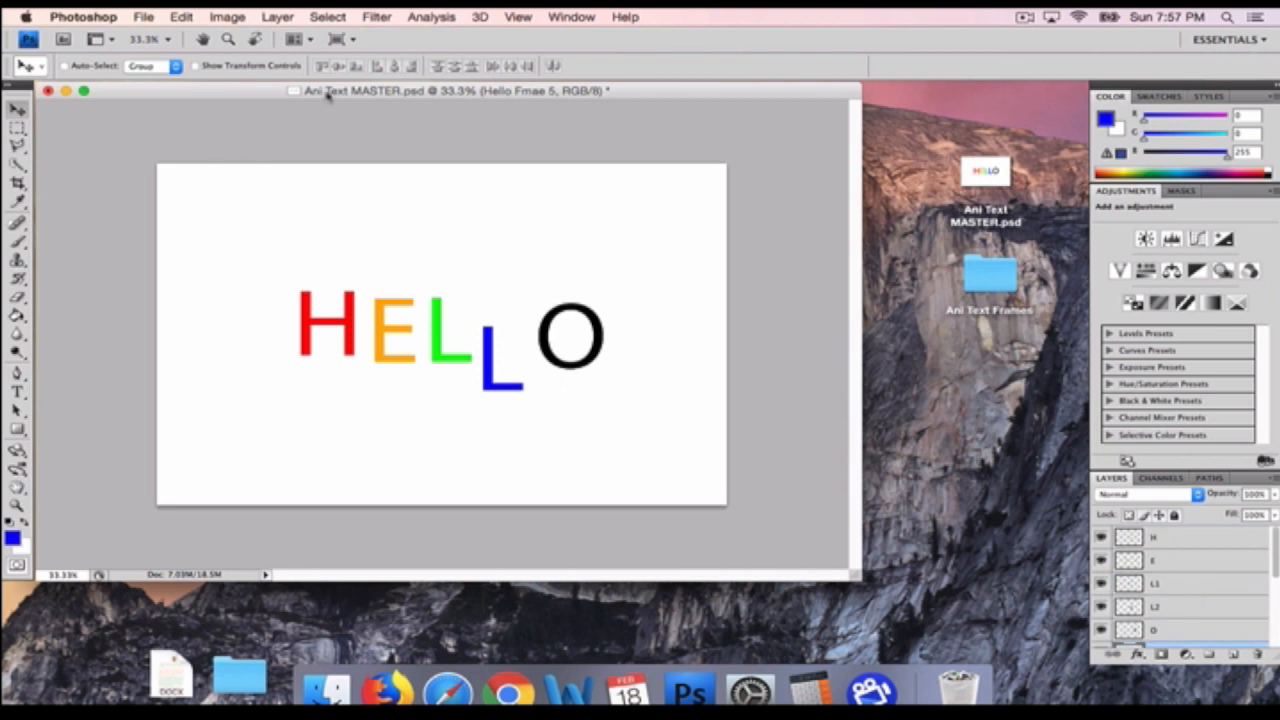
left_click(143, 16)
left_click(180, 210)
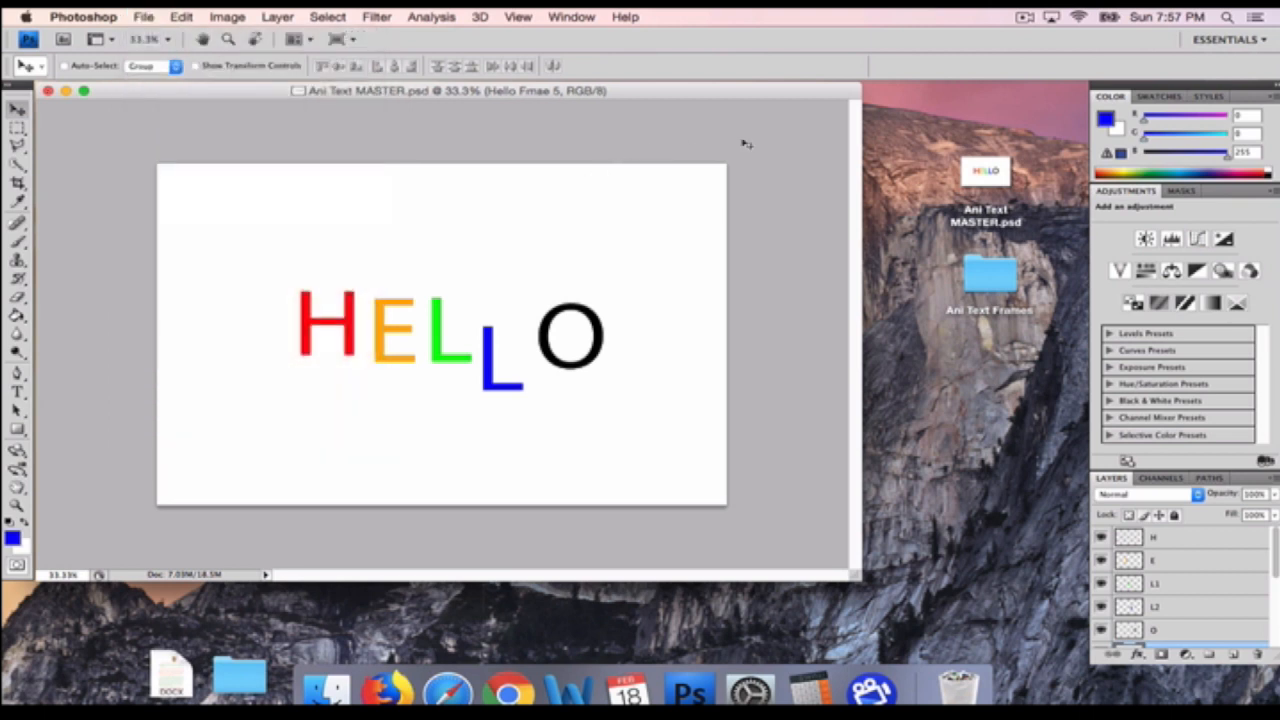
Hide the H, E, L1, L2 and O letter layers and the Hello Fmae 5 layer
scroll(1222, 603, "down", 2)
scroll(1222, 603, "down", 2)
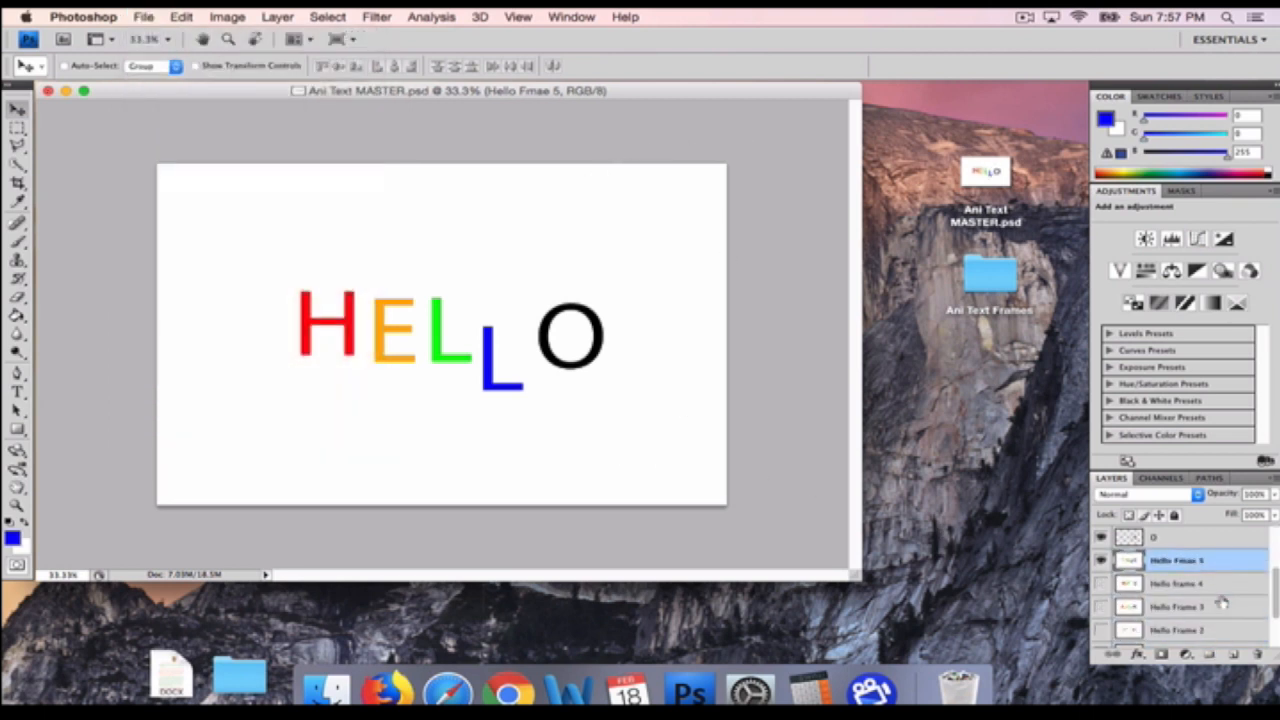
key("super+alt+d")
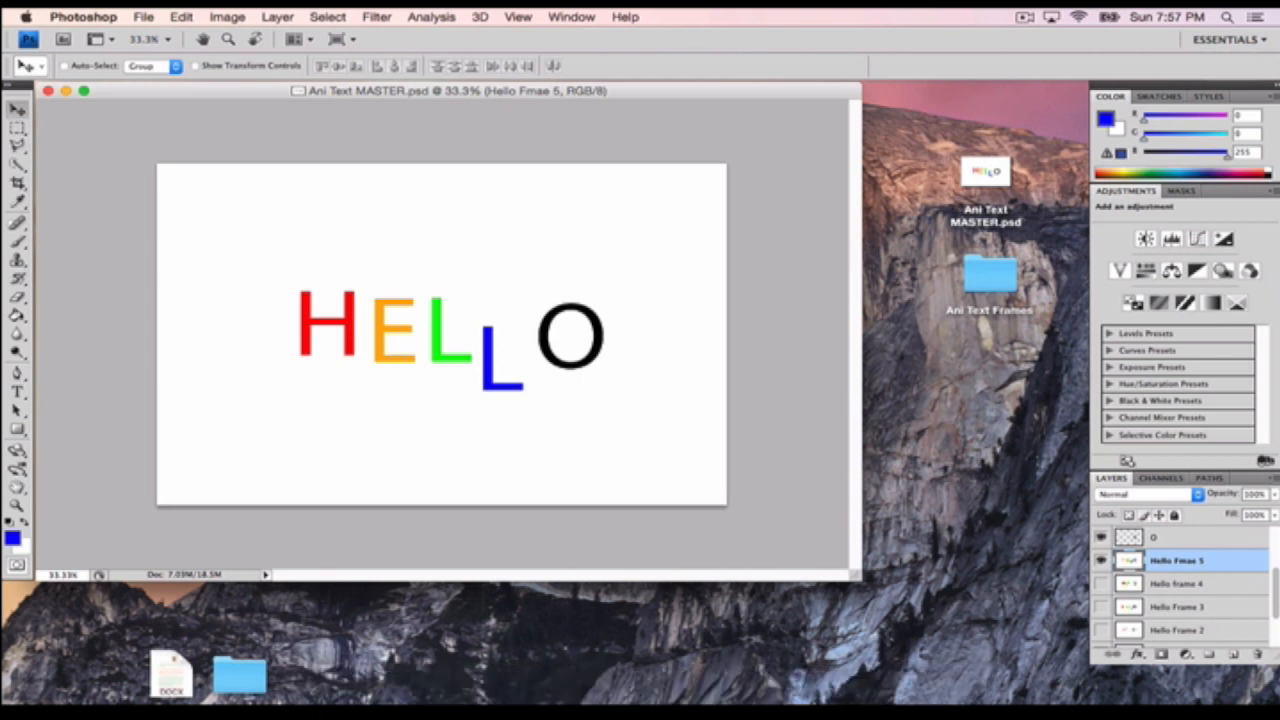
left_click(1200, 608)
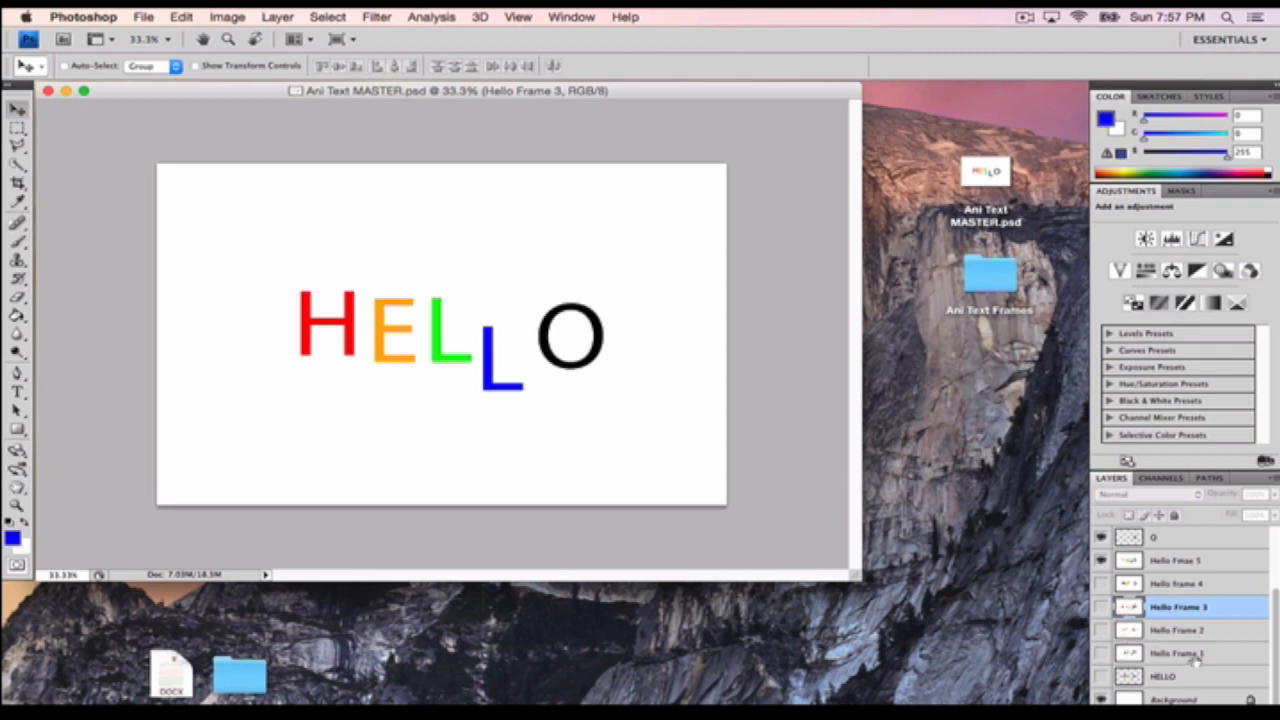
scroll(1160, 598, "up", 2)
left_click(1101, 538)
left_click_drag(1101, 561, 1099, 655)
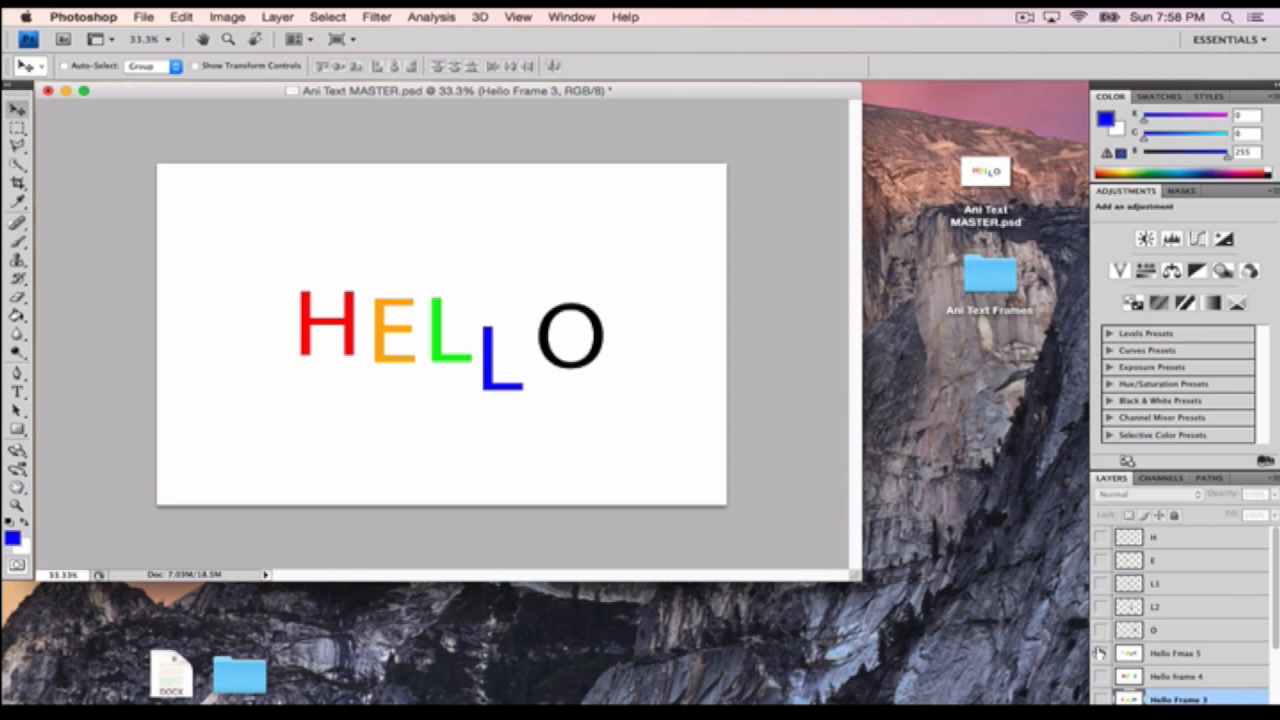
scroll(1132, 607, "down", 2)
scroll(1100, 645, "down", 2)
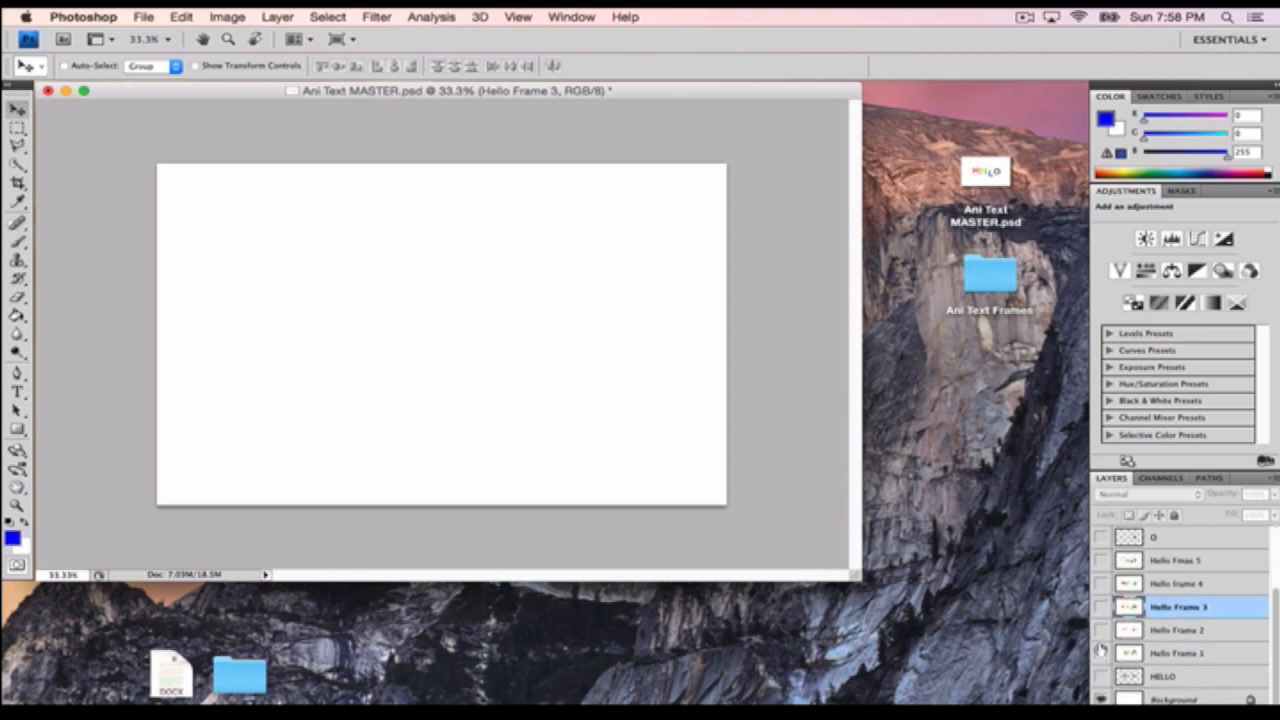
Show the frame layers one by one from Hello Frame 1 up to Hello Fmae 5 to preview the animation
left_click(1102, 653)
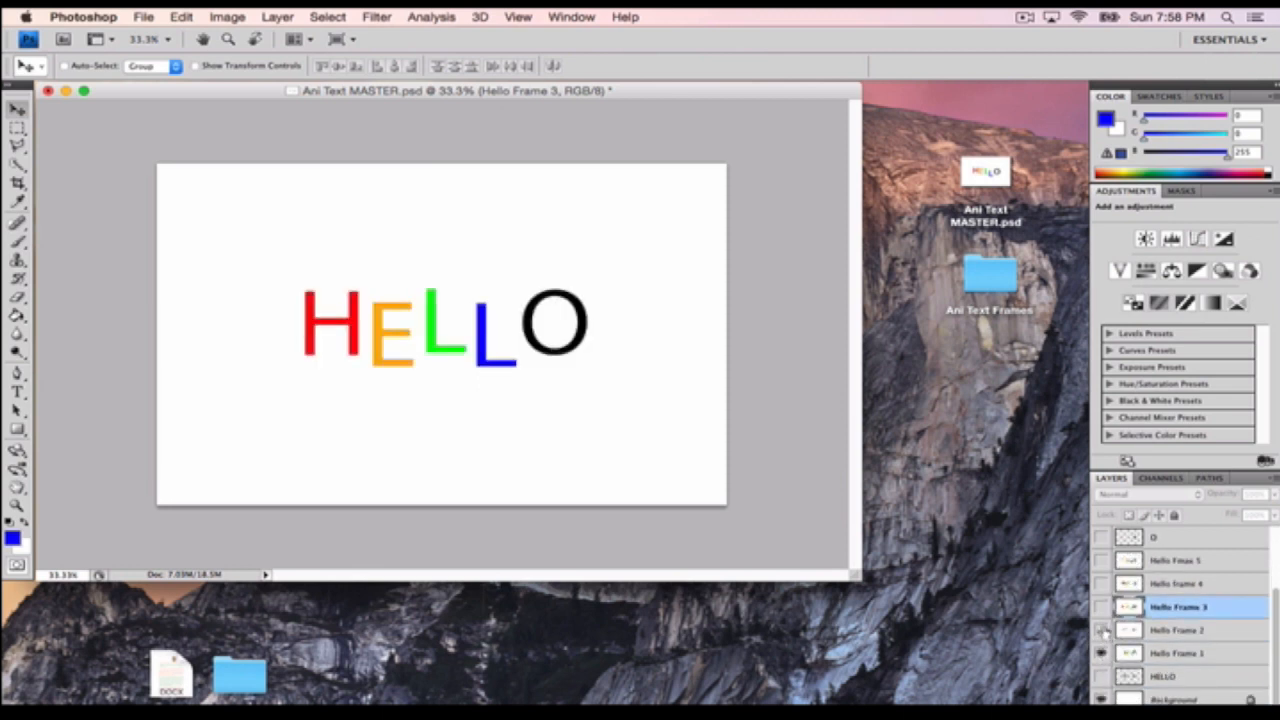
left_click(1101, 630)
left_click(1101, 607)
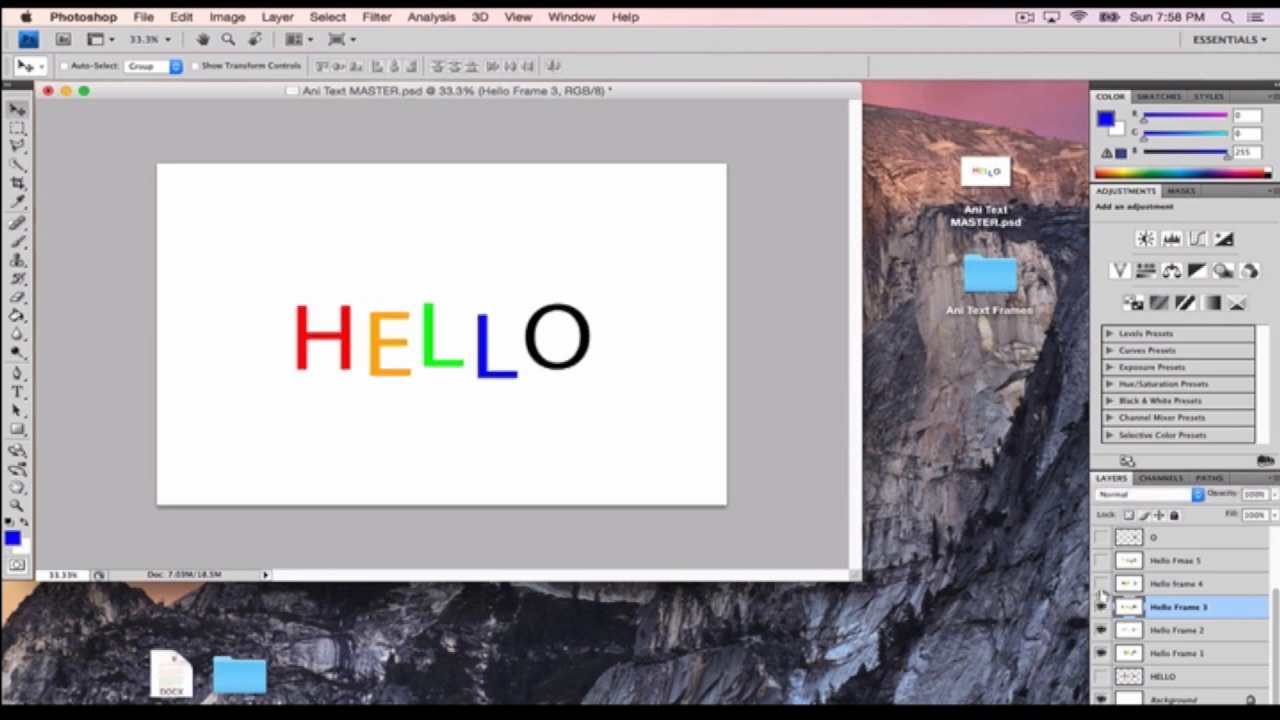
left_click(1100, 583)
left_click(1101, 561)
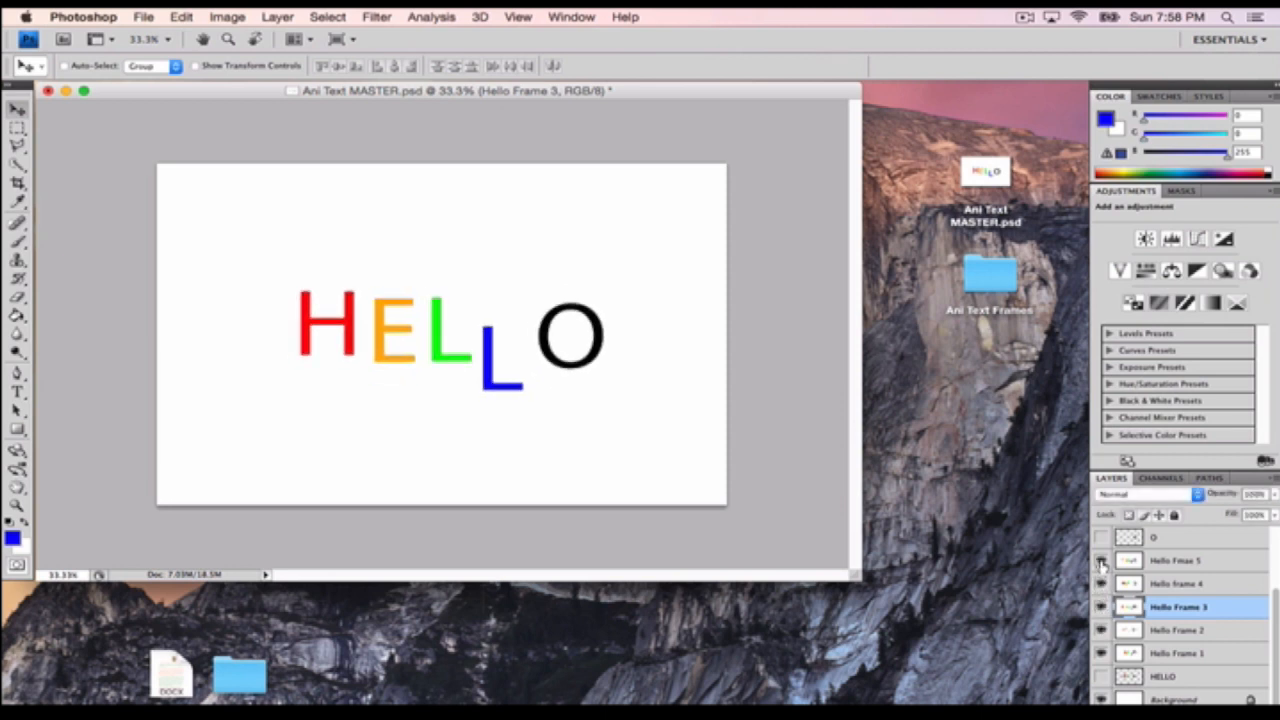
Hide the frame layers from Hello Fmae 5 down to Hello Frame 2 and select the Hello Frame 1 layer
left_click(1101, 562)
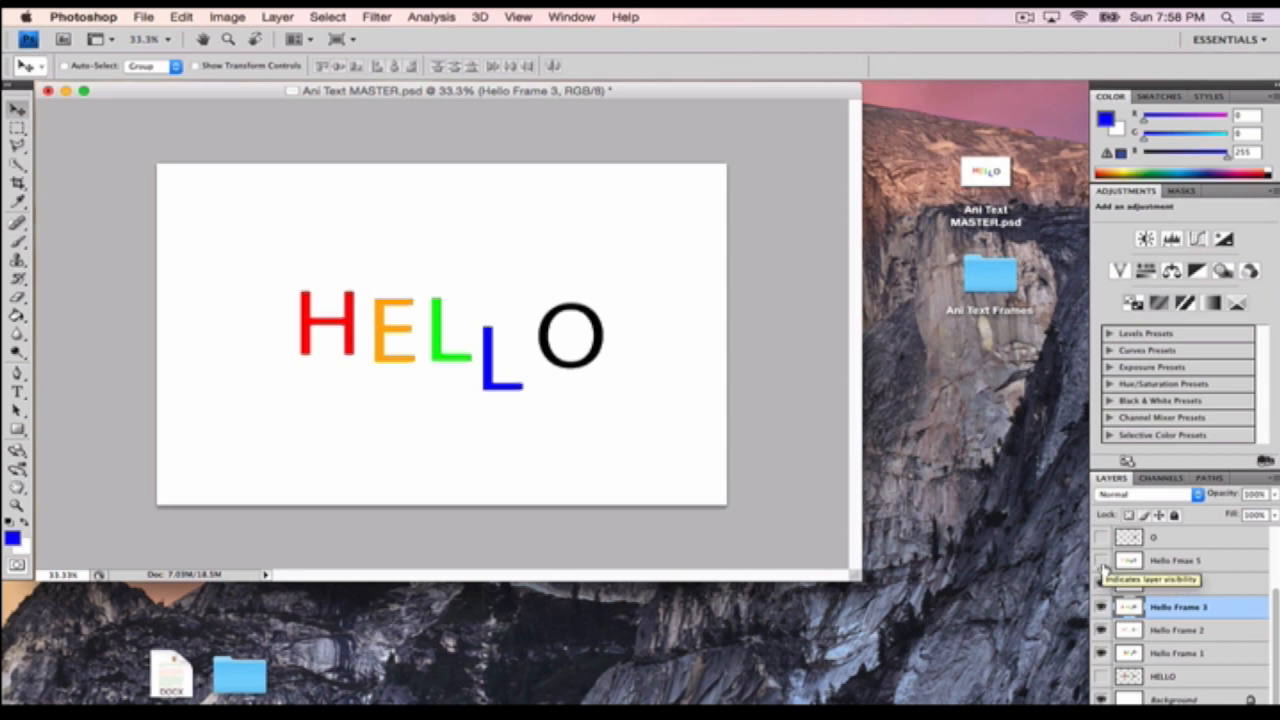
left_click_drag(1100, 584, 1103, 640)
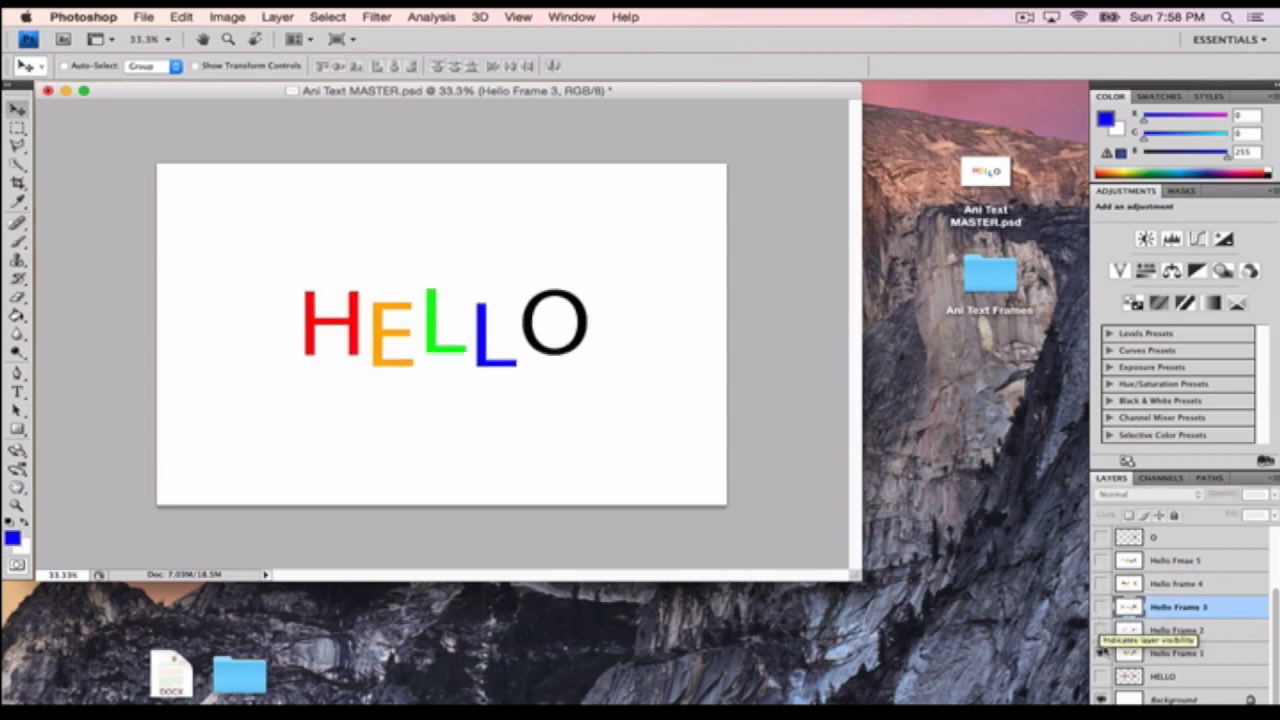
left_click(1182, 656)
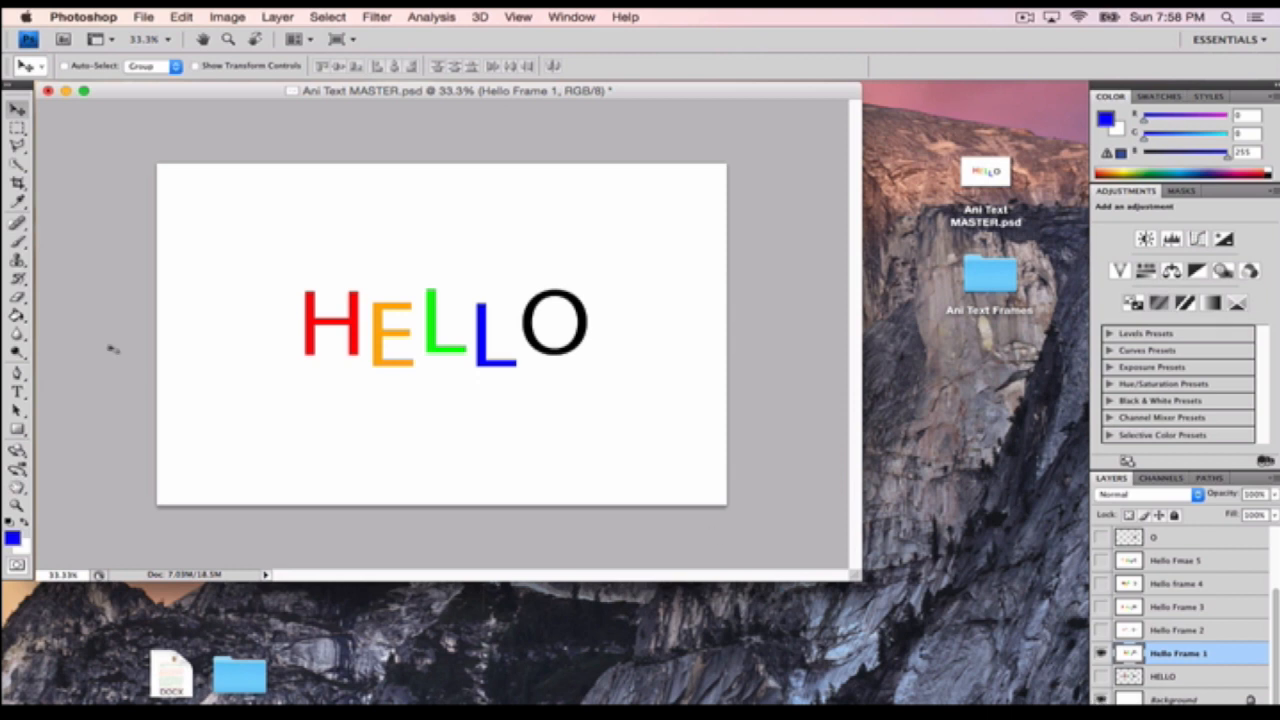
Begin saving the visible frame under a new file name, Ani Text Frame 1, in the Ani Text Frames folder on the Desktop
left_click(145, 16)
left_click(186, 221)
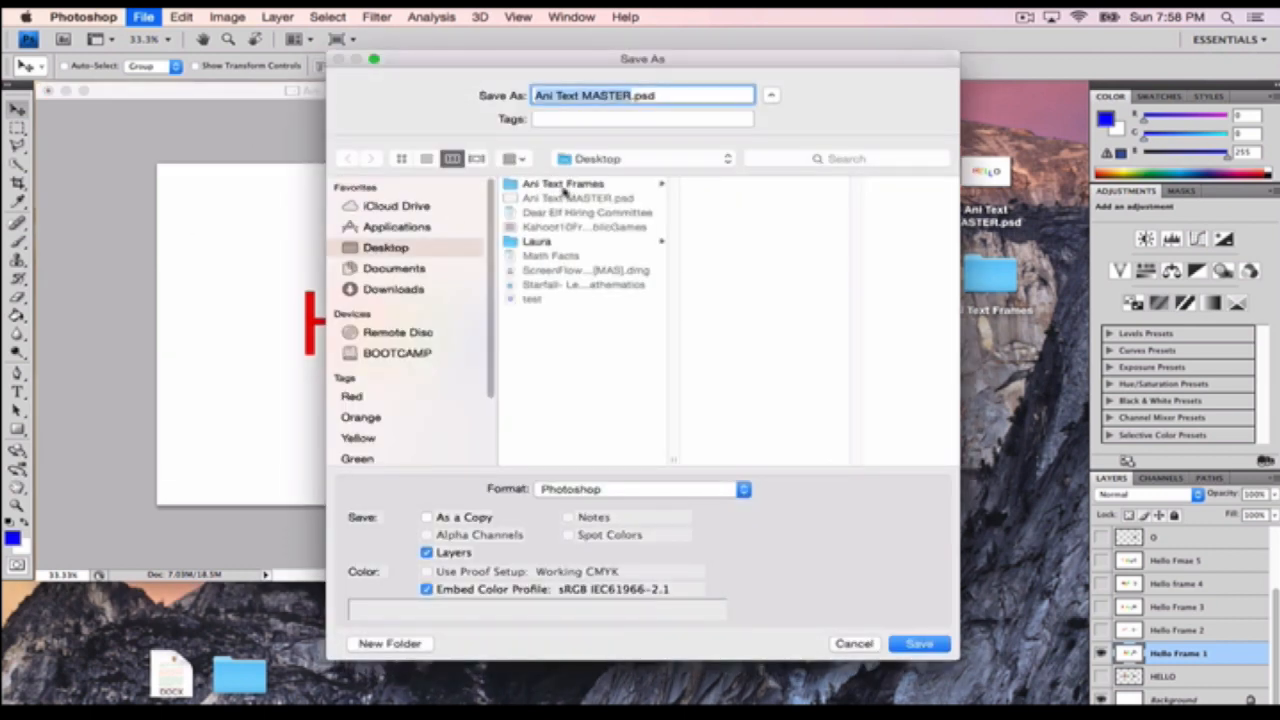
left_click(577, 186)
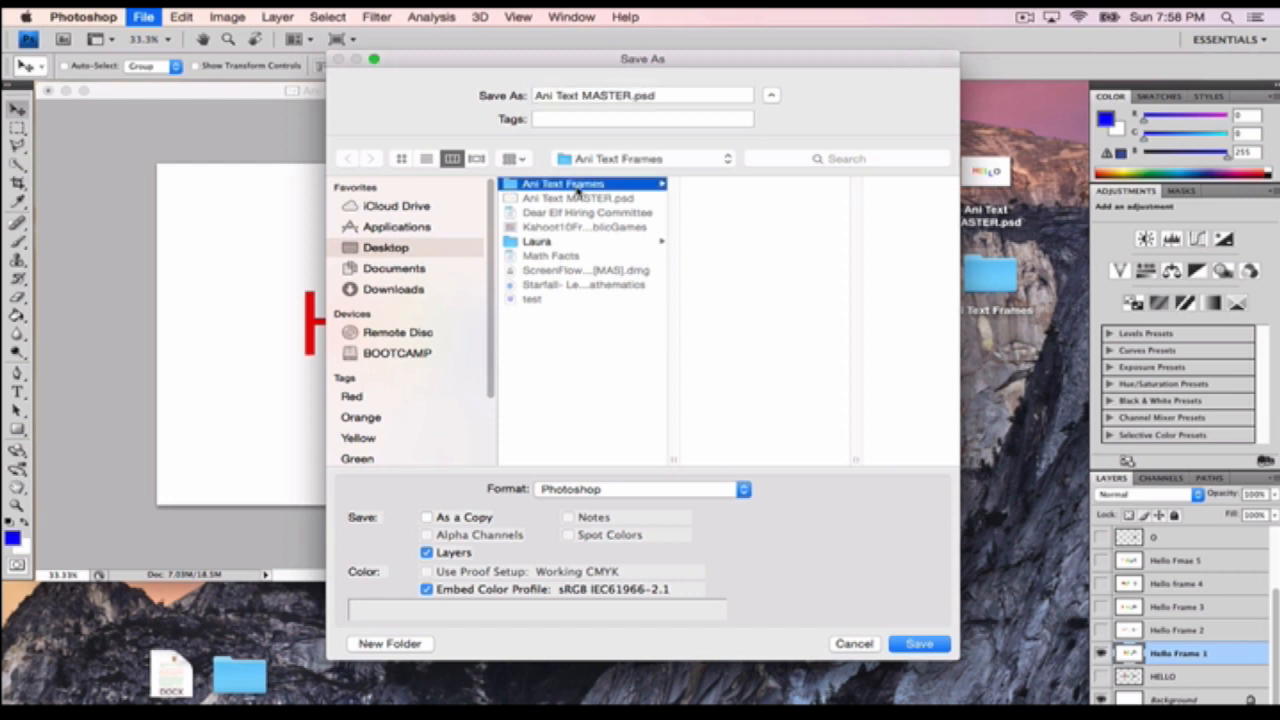
left_click(549, 95)
left_click_drag(583, 95, 632, 95)
type("Frame 1")
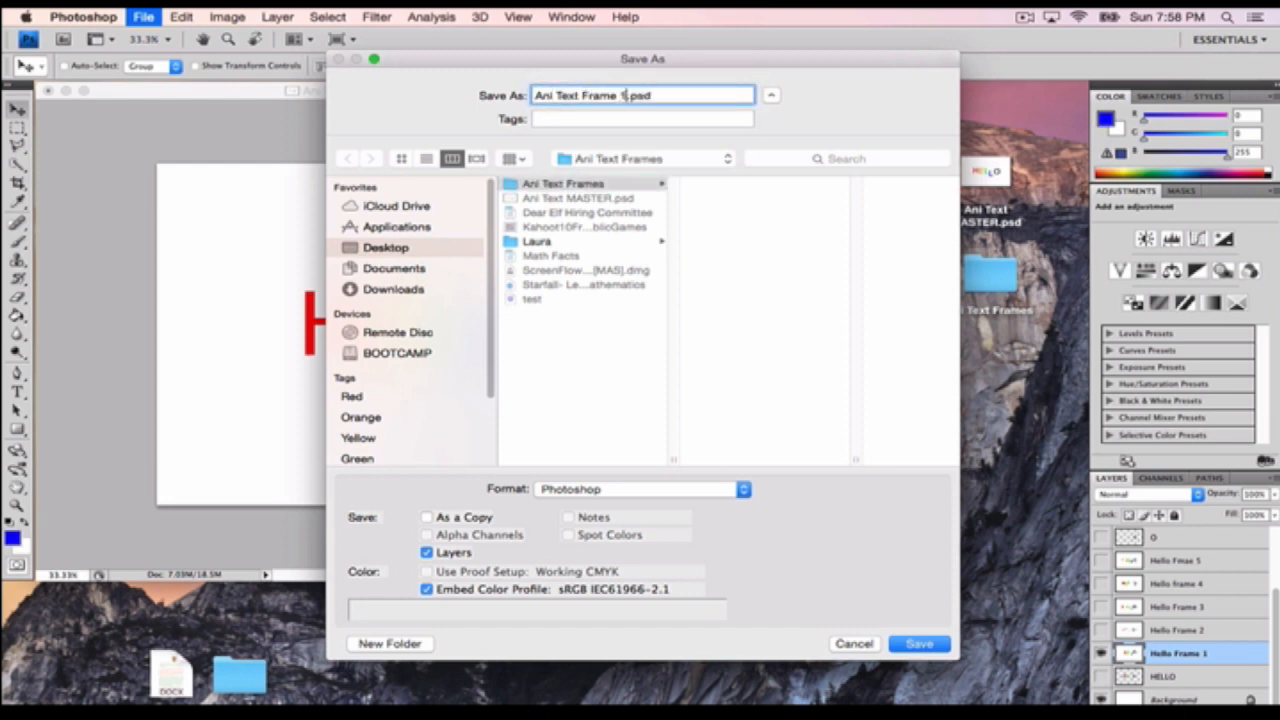
Save Ani Text Frame 1 in JPEG format without an embedded color profile, at maximum quality 12
left_click(525, 488)
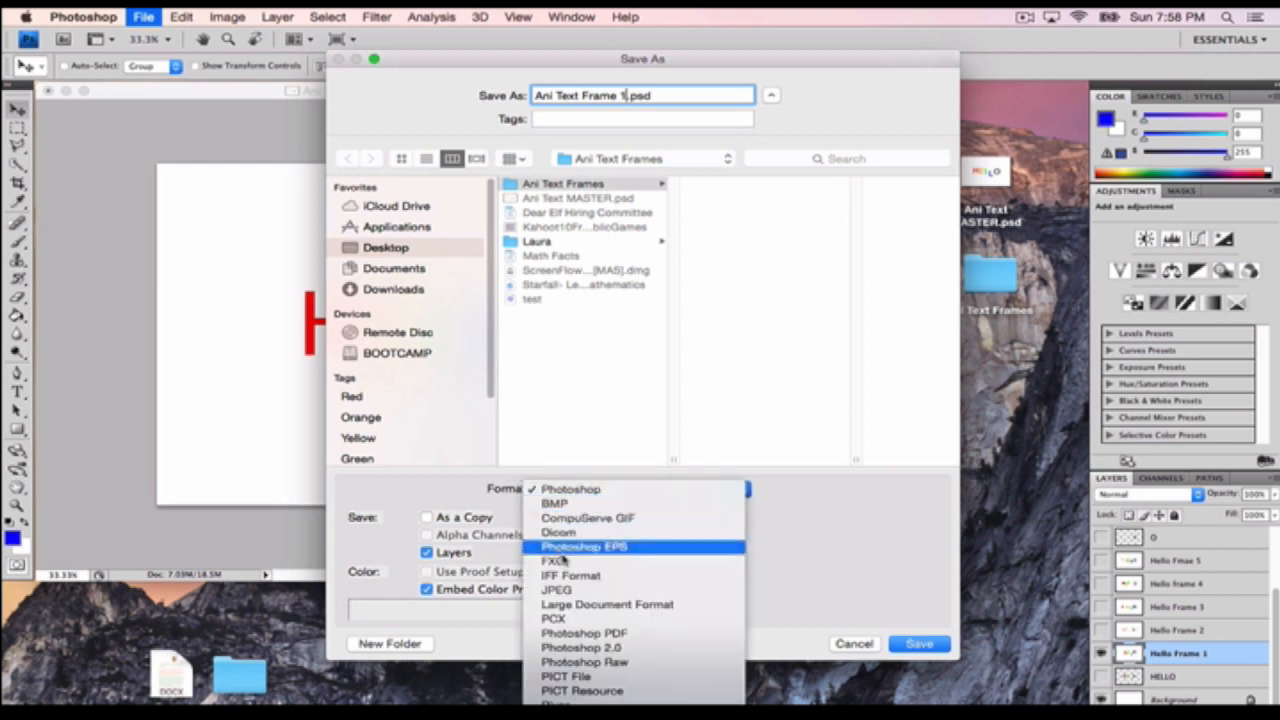
left_click(570, 588)
left_click(521, 591)
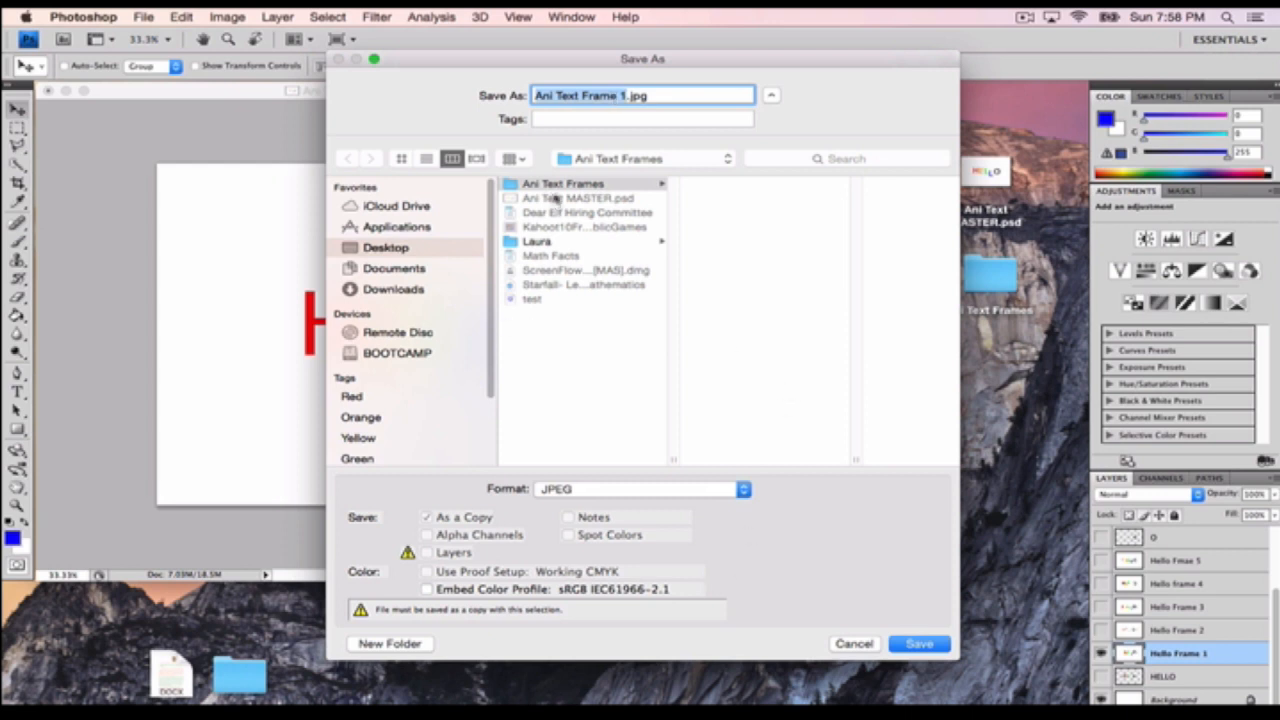
left_click(930, 647)
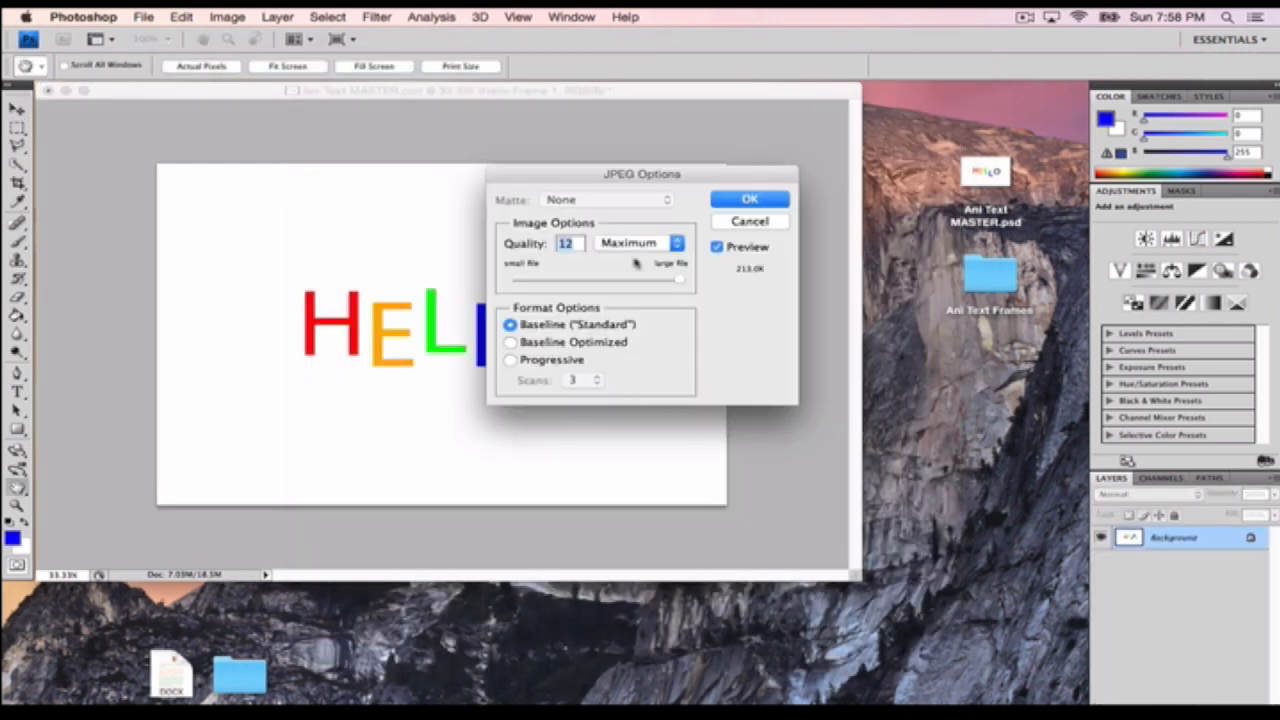
left_click(679, 283)
left_click(765, 201)
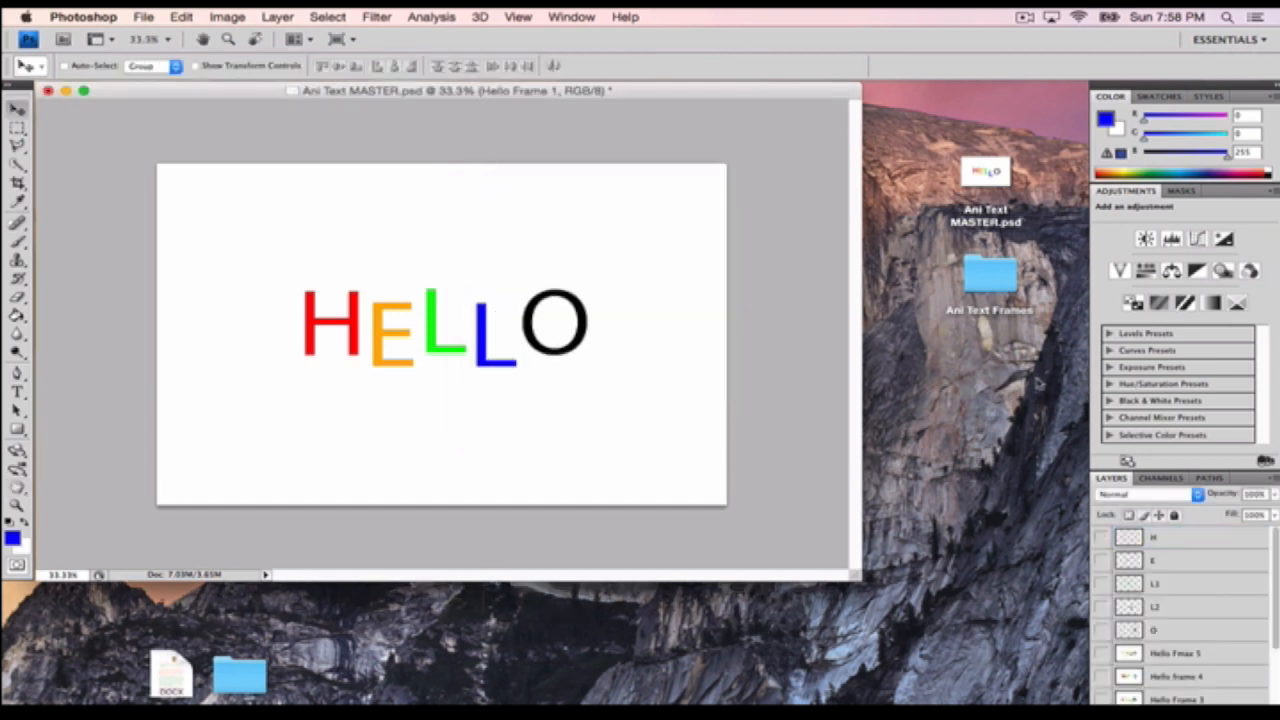
Preview Ani Text Frame 1.jpg in the Ani Text Frames folder in Finder, close the folder and return to Photoshop
double_click(990, 278)
left_click(554, 186)
key("space")
key("space")
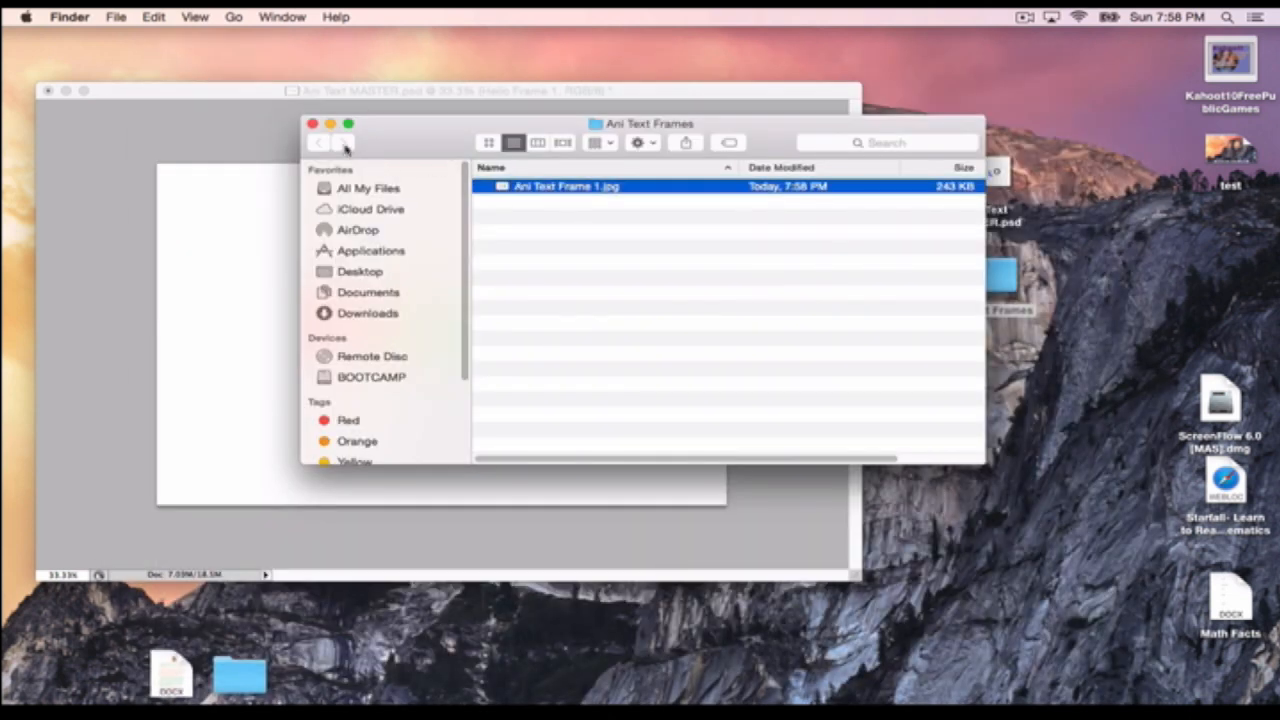
left_click(312, 123)
left_click(390, 103)
Show the Hello Frame 2 layer and hide the Hello Frame 1 layer
scroll(1180, 651, "down", 3)
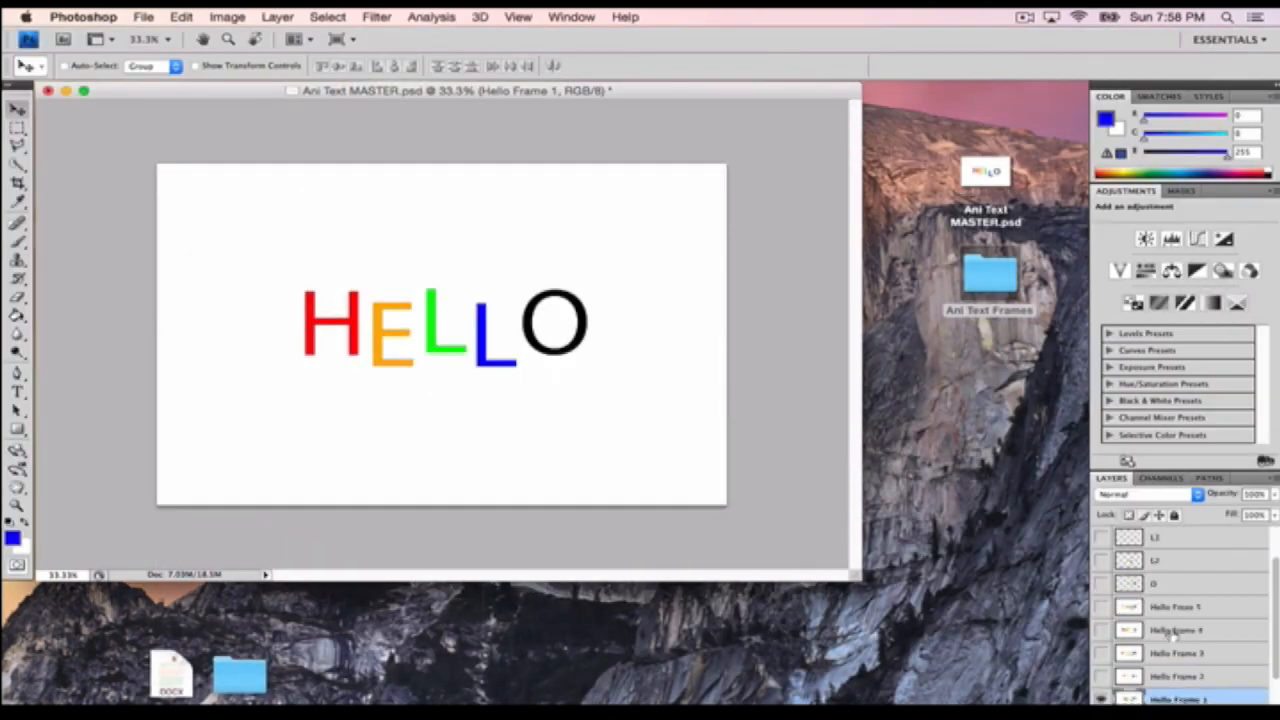
left_click(1102, 680)
left_click(1101, 653)
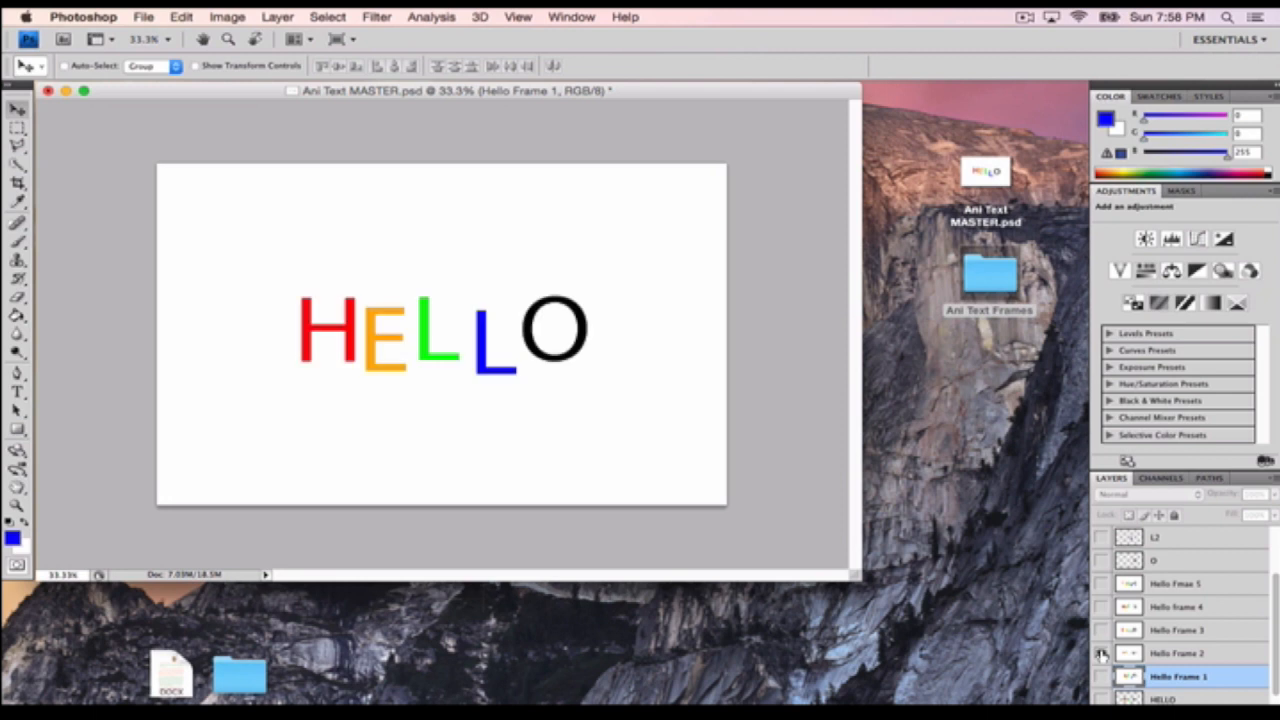
Begin saving the second frame under the file name Ani Text Frame 2 in the Ani Text Frames folder
left_click(145, 16)
left_click(200, 226)
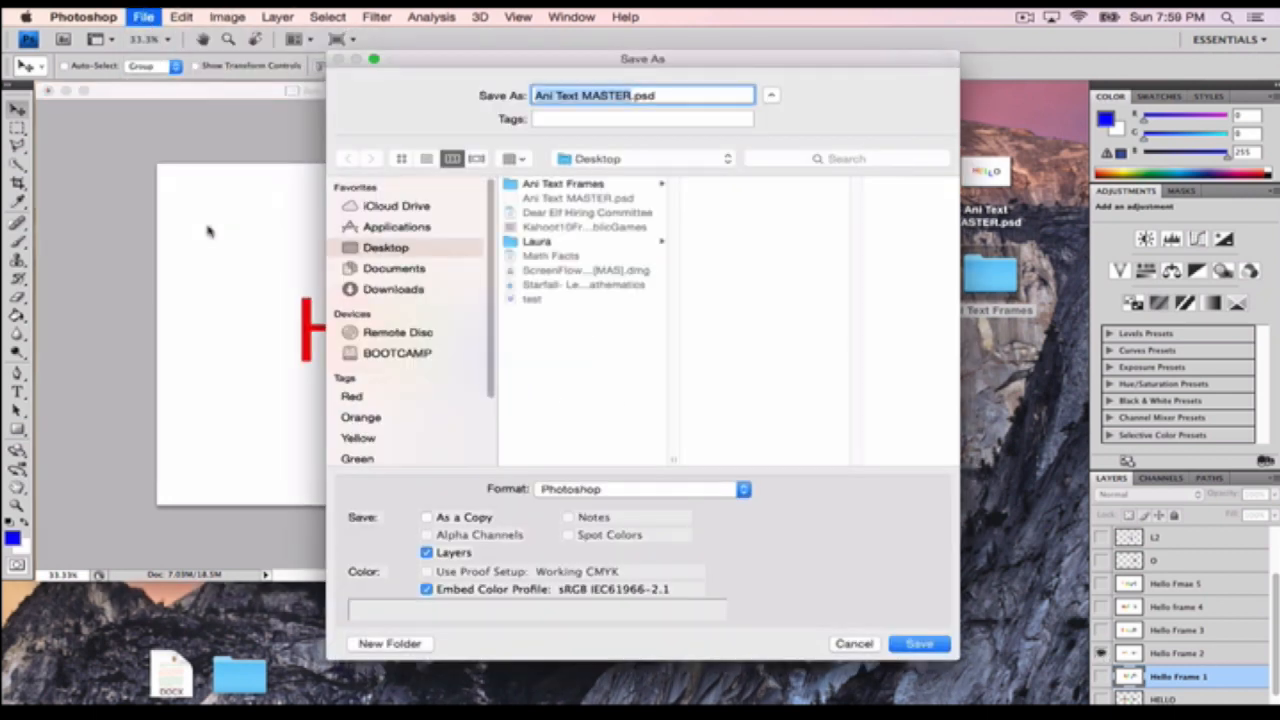
left_click(563, 186)
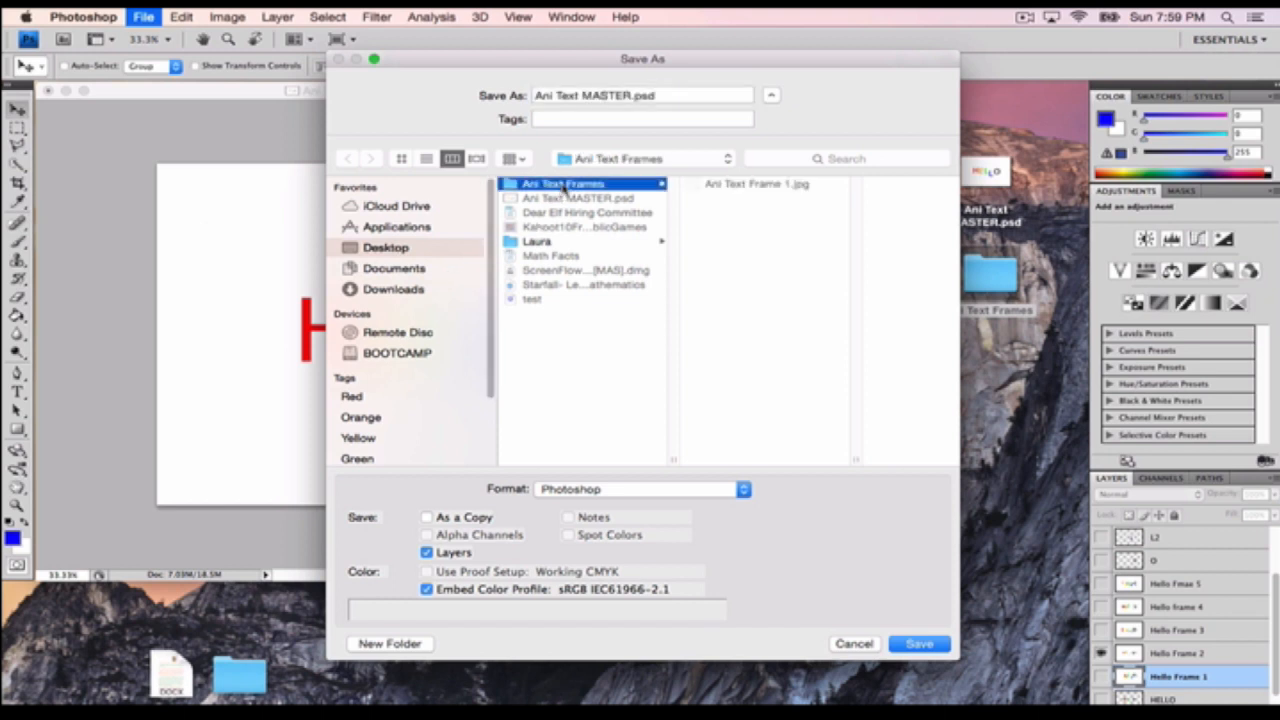
left_click(628, 95)
type("ani text frame 2")
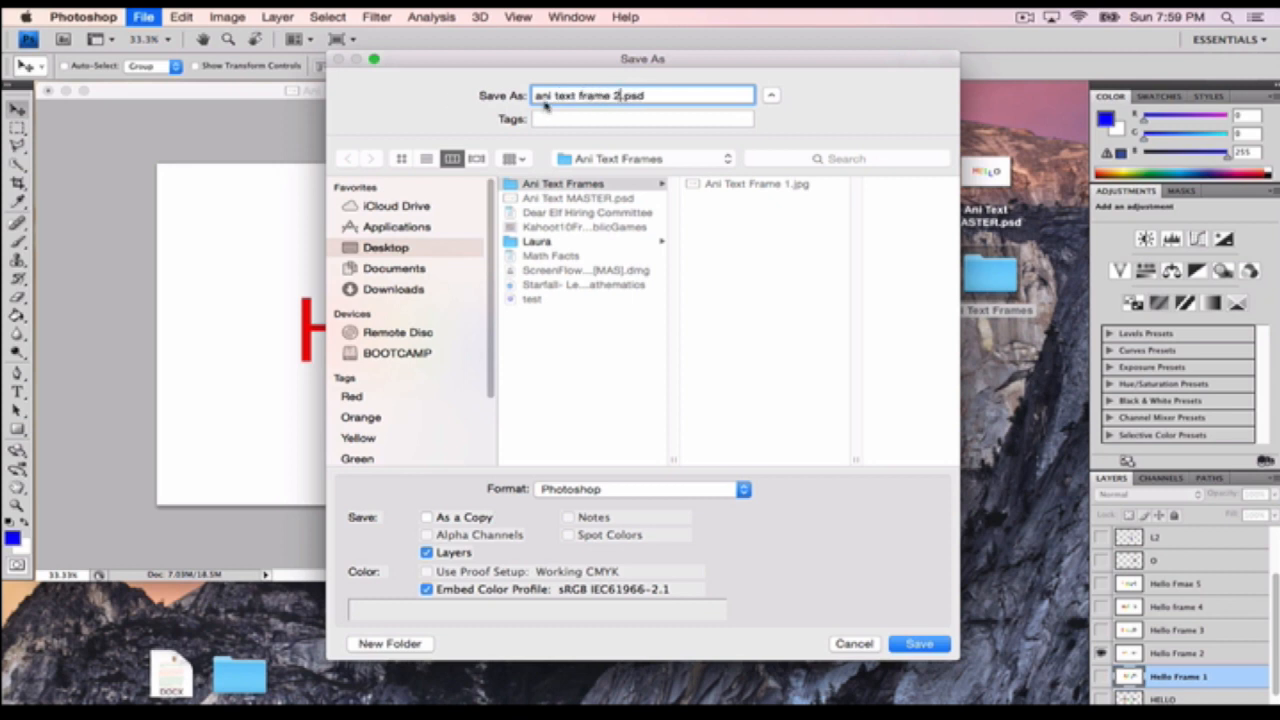
type("A")
type("T")
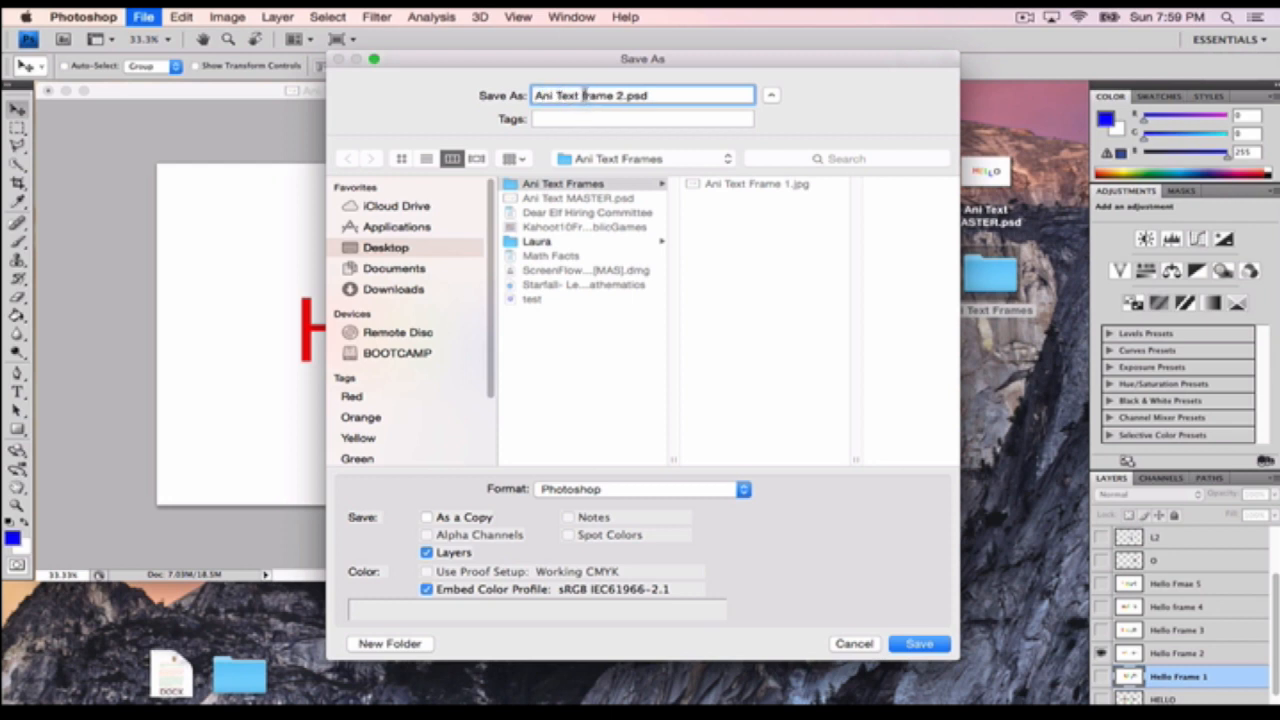
type("F")
Save Ani Text Frame 2 in JPEG format and accept the JPEG options
left_click(558, 488)
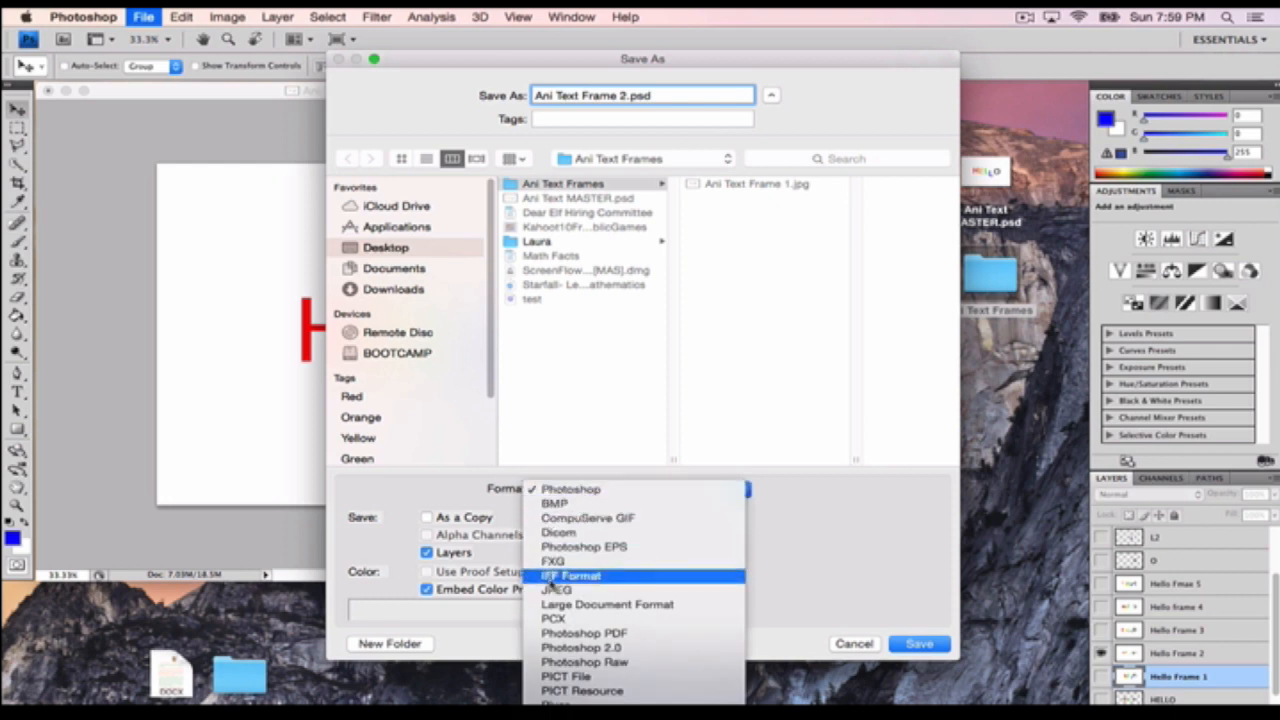
left_click(557, 588)
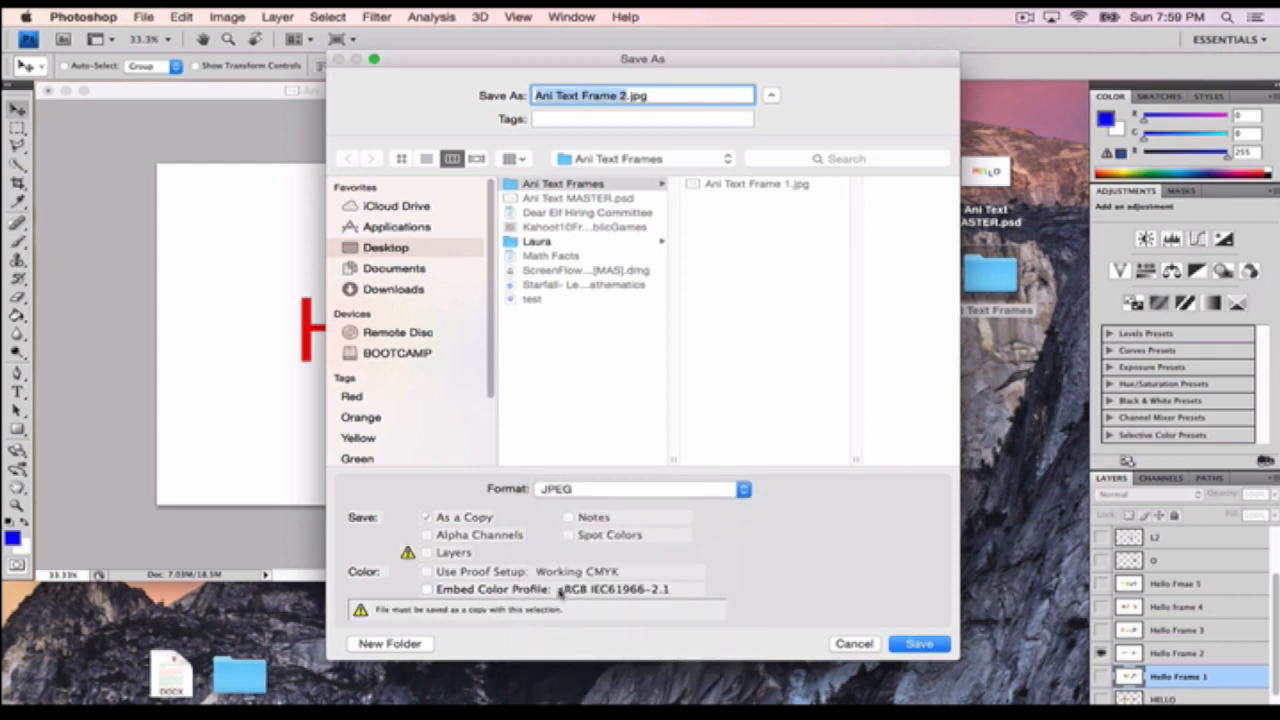
left_click(940, 646)
left_click(750, 198)
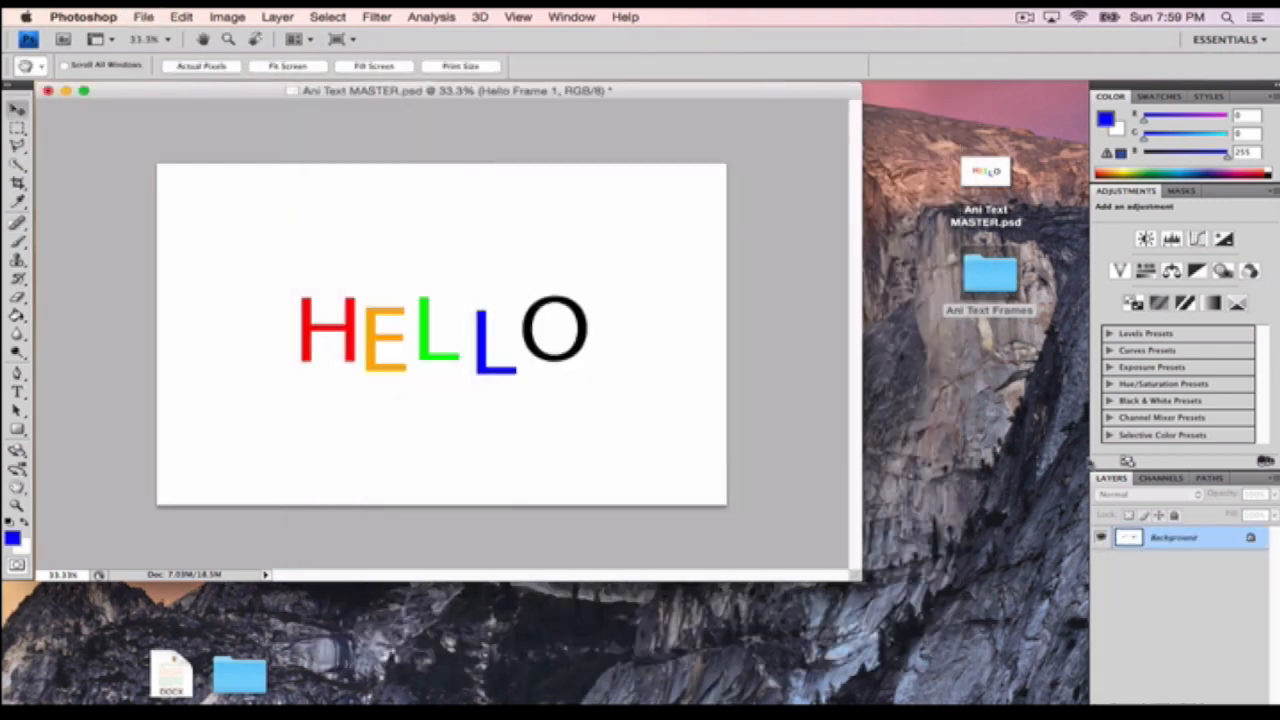
Show Hello Frame 3 instead of Hello Frame 2 and begin saving it as Ani Text Frame 3 in the Ani Text Frames folder
left_click(1101, 677)
left_click(1101, 653)
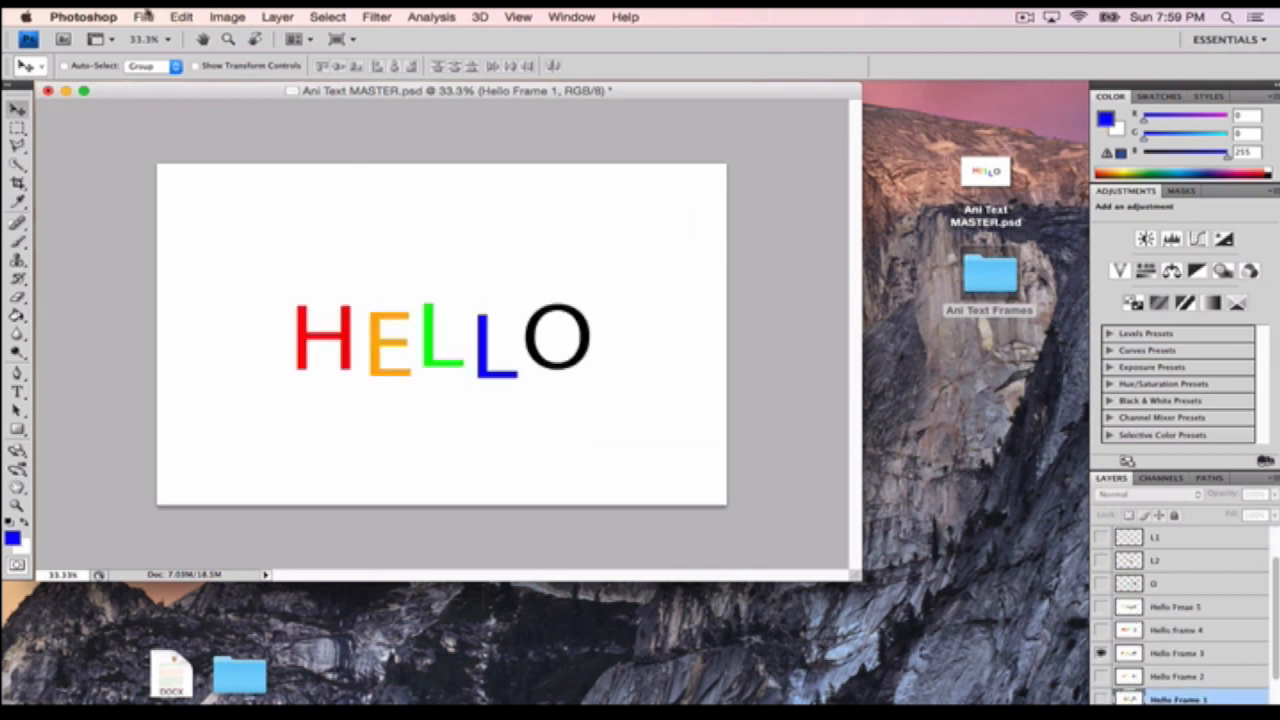
left_click(145, 14)
left_click(150, 214)
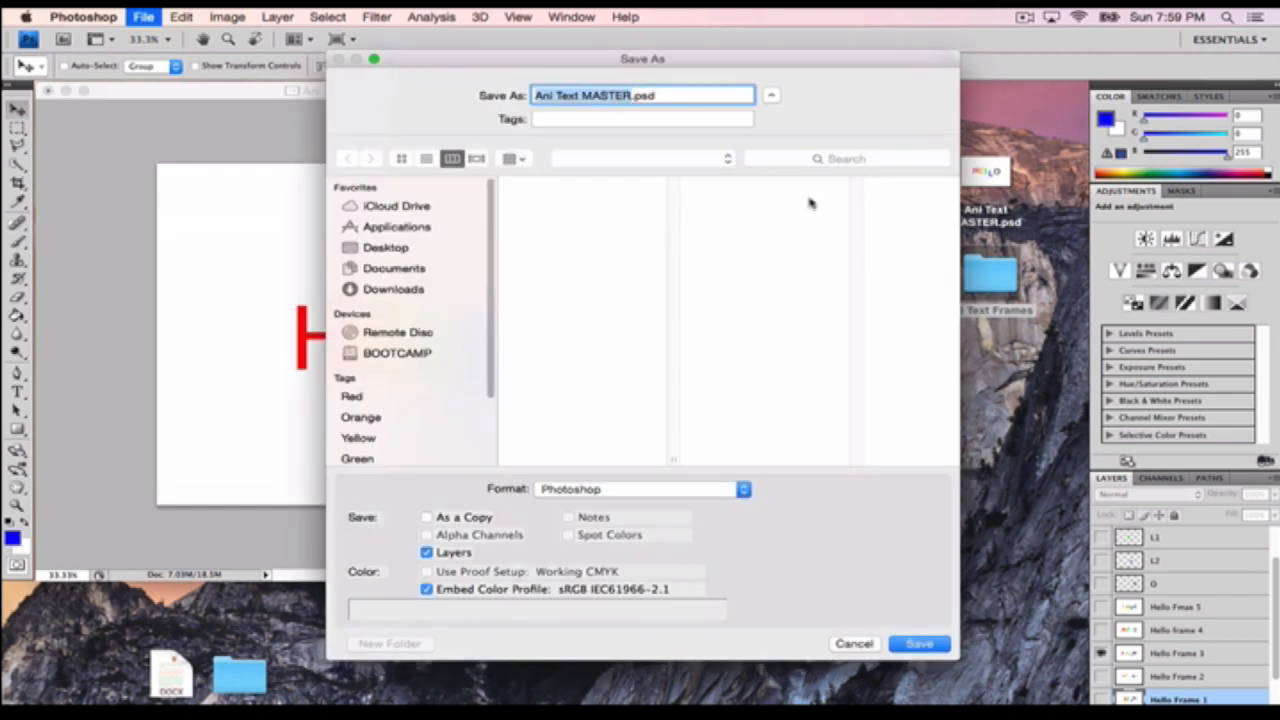
left_click(563, 184)
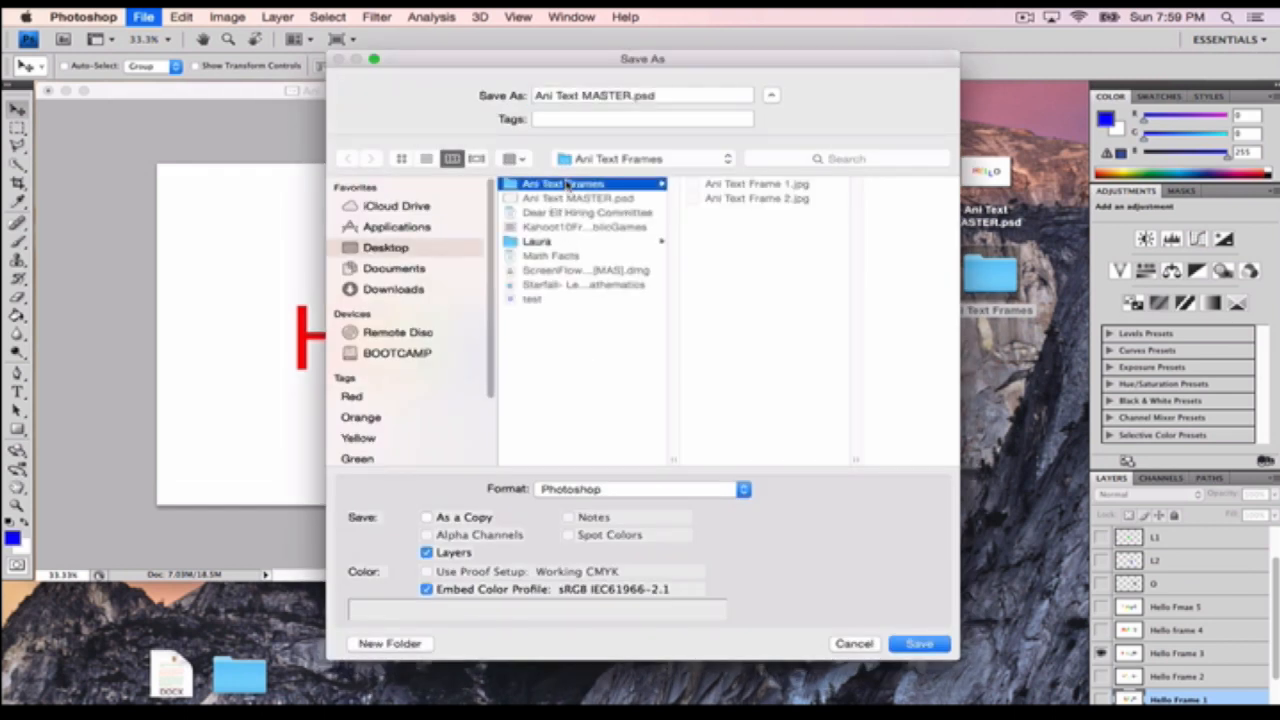
left_click(741, 185)
left_click(622, 96)
type("3")
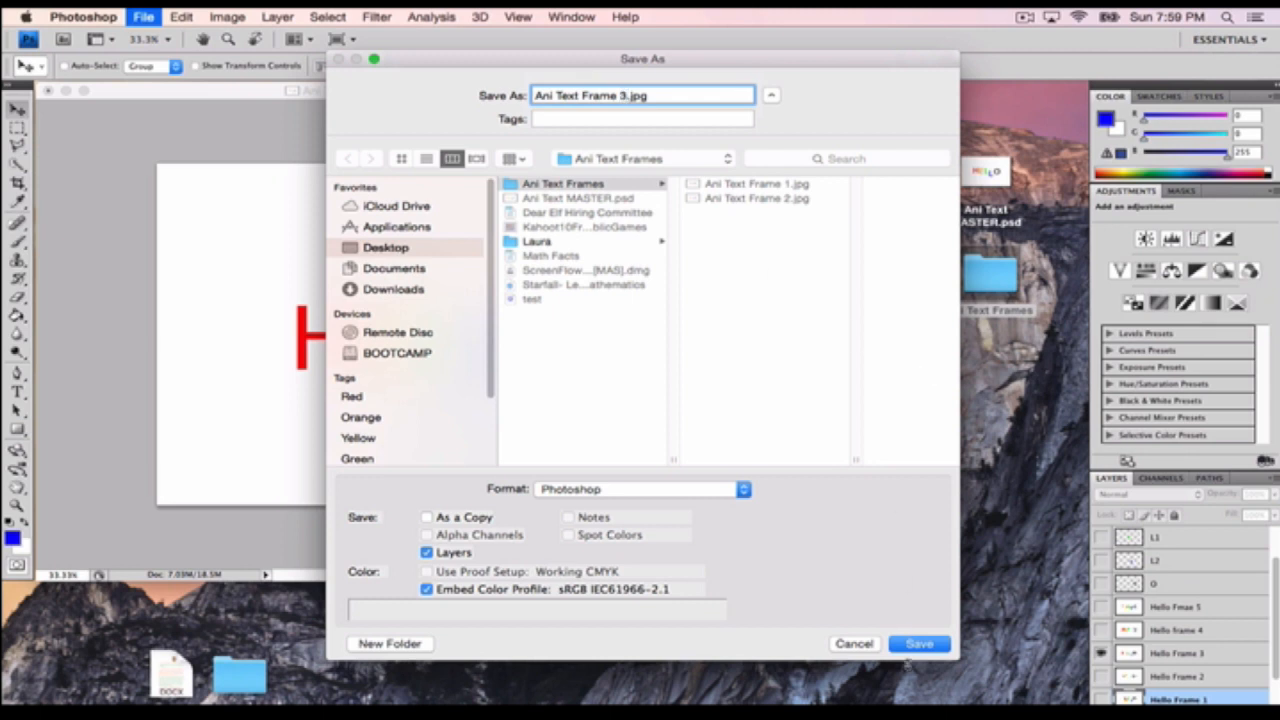
Save Ani Text Frame 3 in JPEG format and accept the JPEG options
left_click(607, 490)
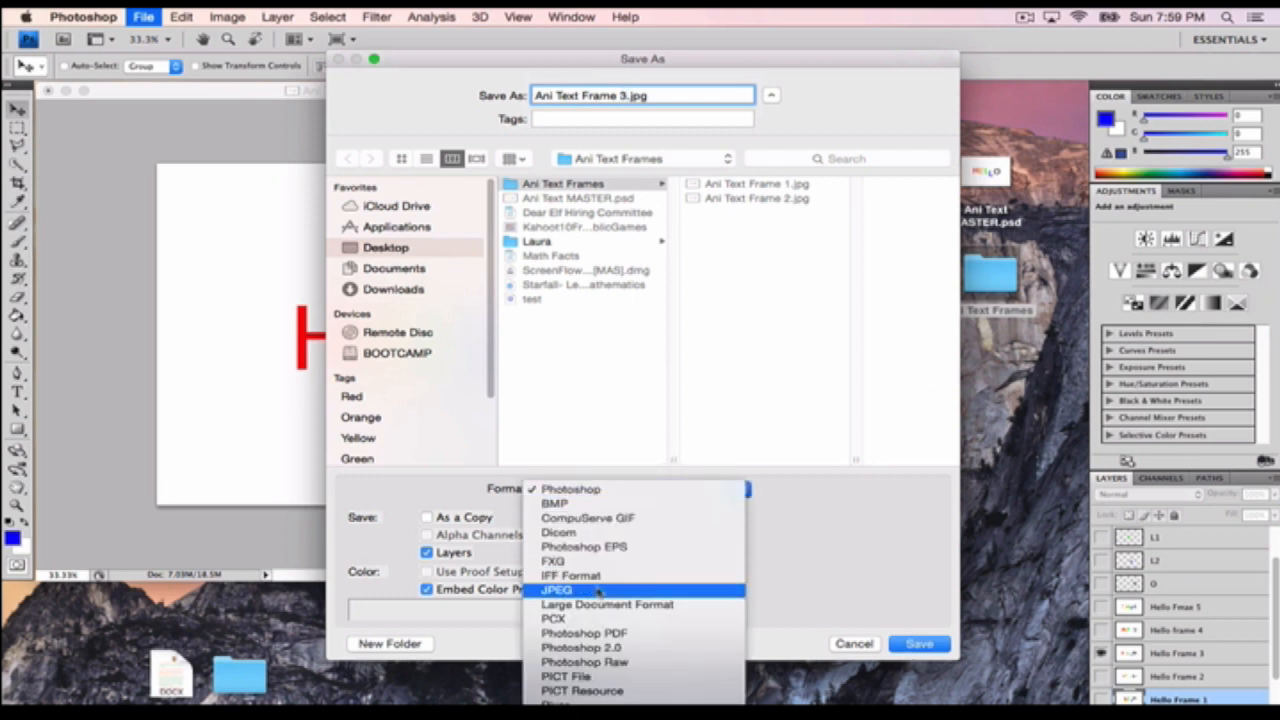
left_click(560, 590)
left_click(915, 645)
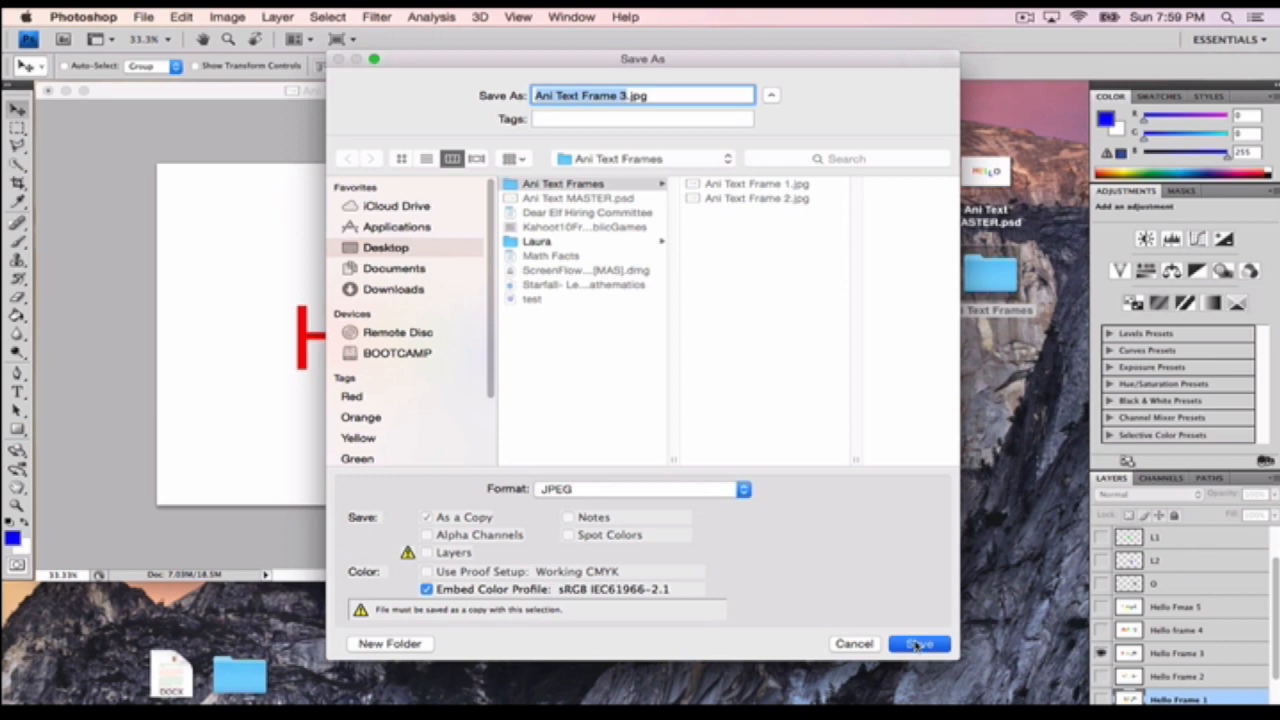
left_click(752, 200)
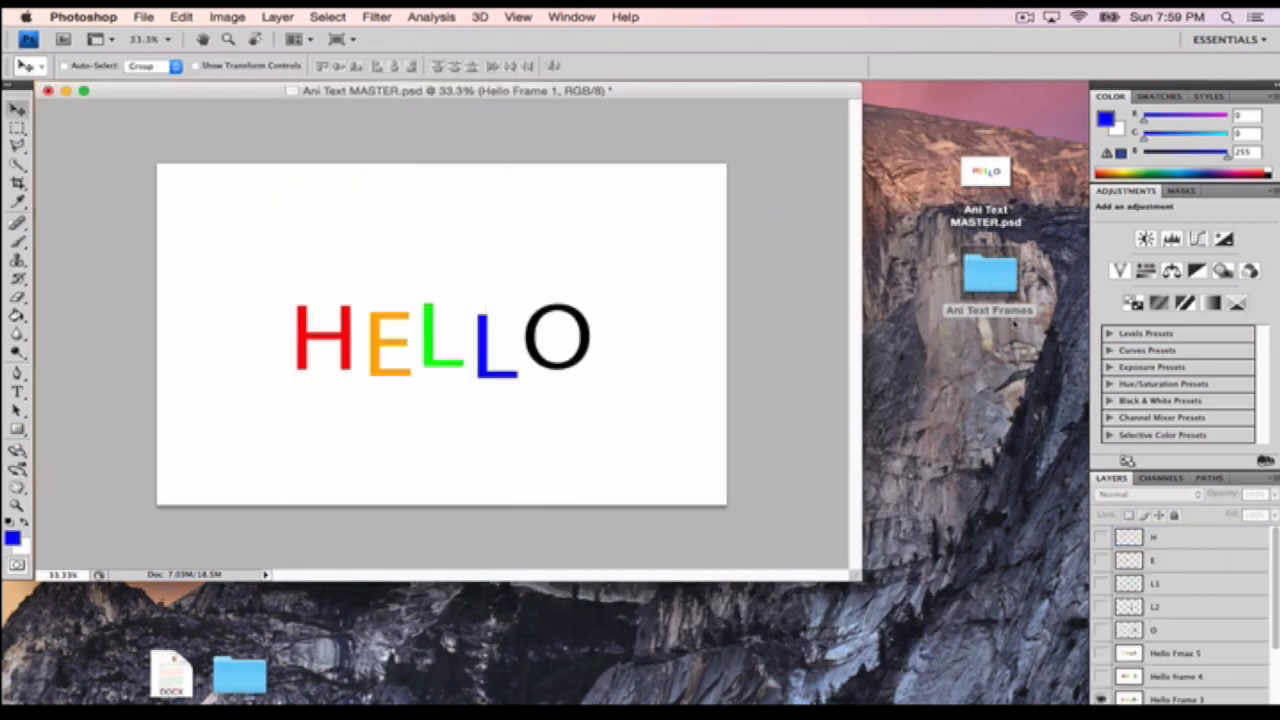
Check the contents of the Ani Text Frames folder and show Hello frame 4 instead of Hello Frame 3
double_click(1003, 288)
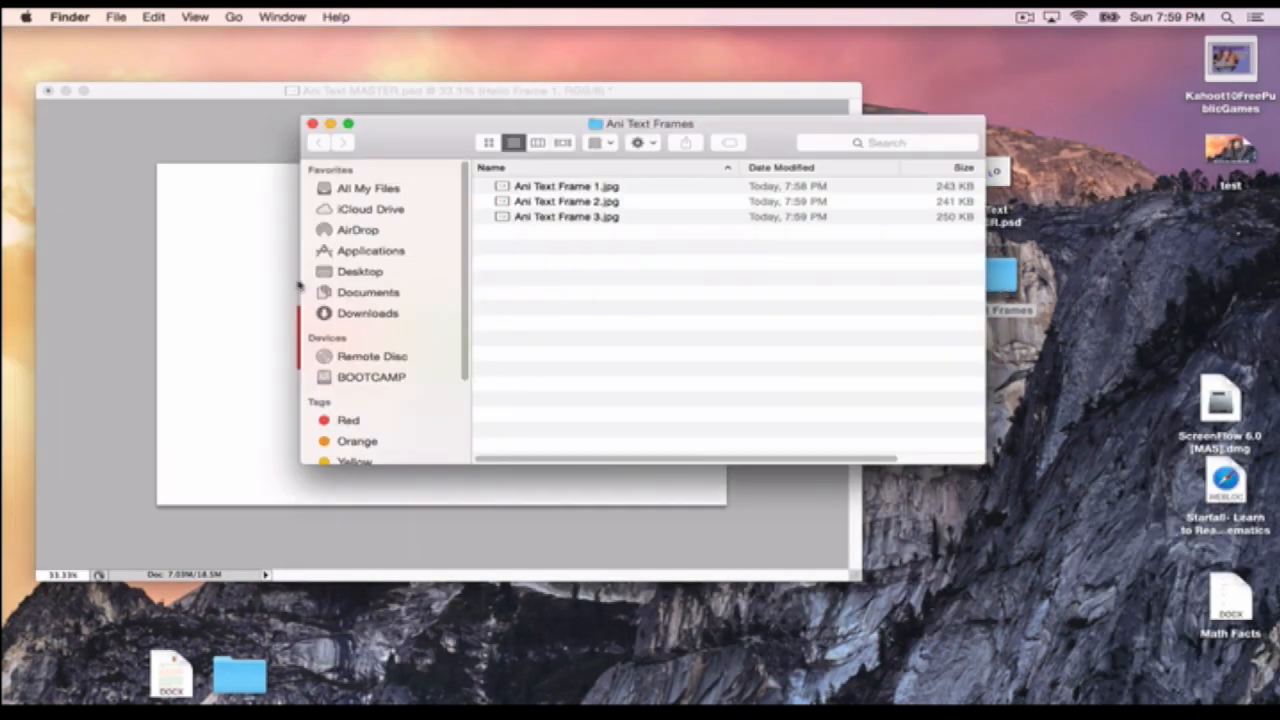
left_click(312, 123)
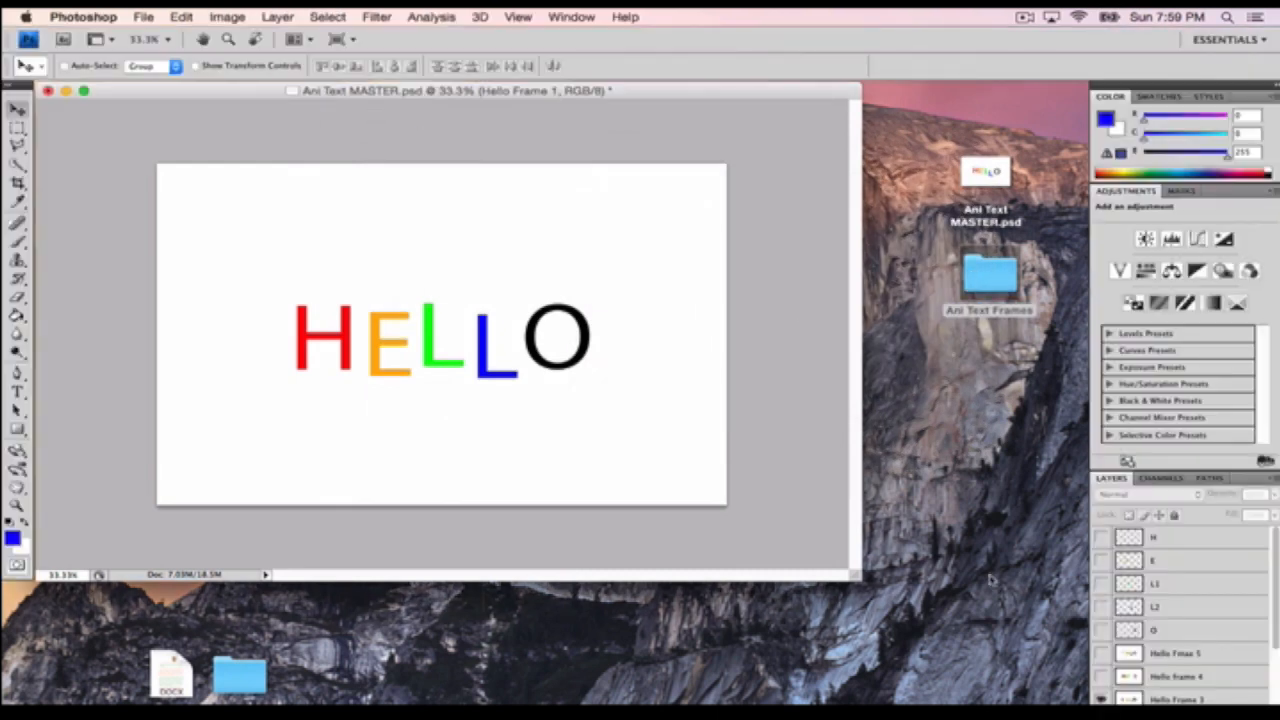
left_click(1101, 699)
left_click(1101, 676)
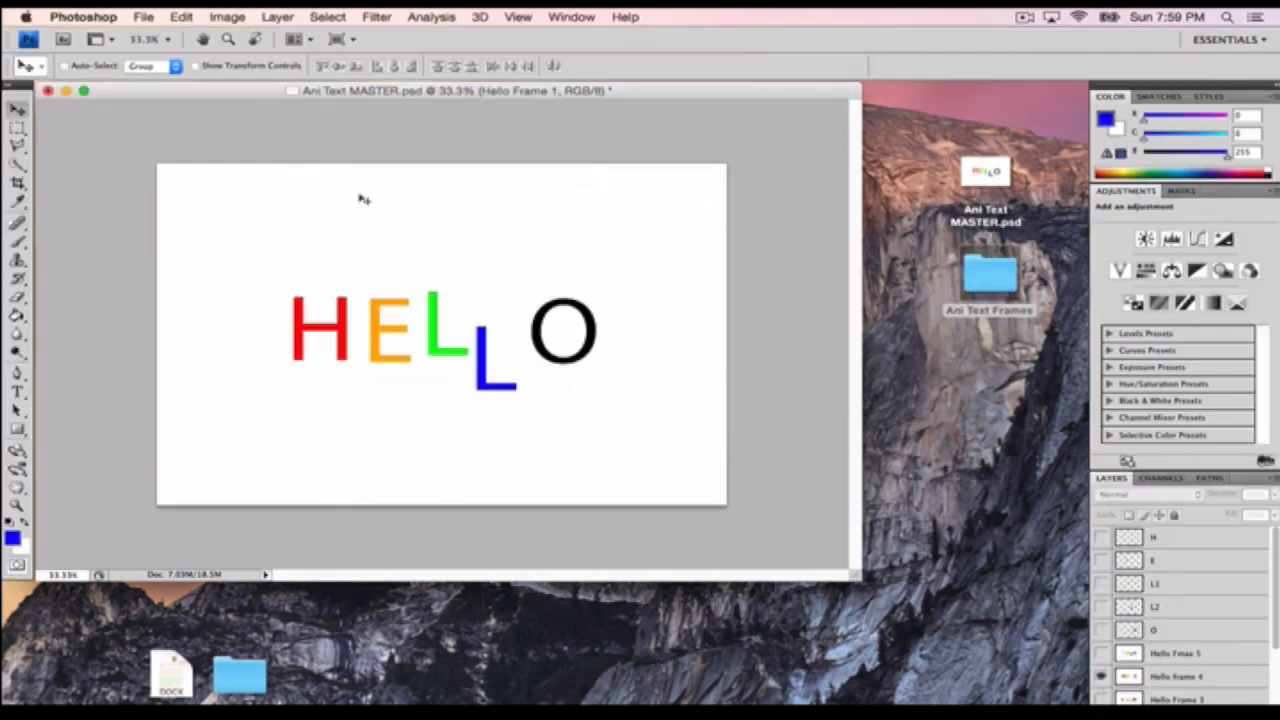
Save the visible frame as Ani Text Frame 4 in JPEG format in the Ani Text Frames folder, accepting the JPEG options
left_click(143, 16)
left_click(168, 220)
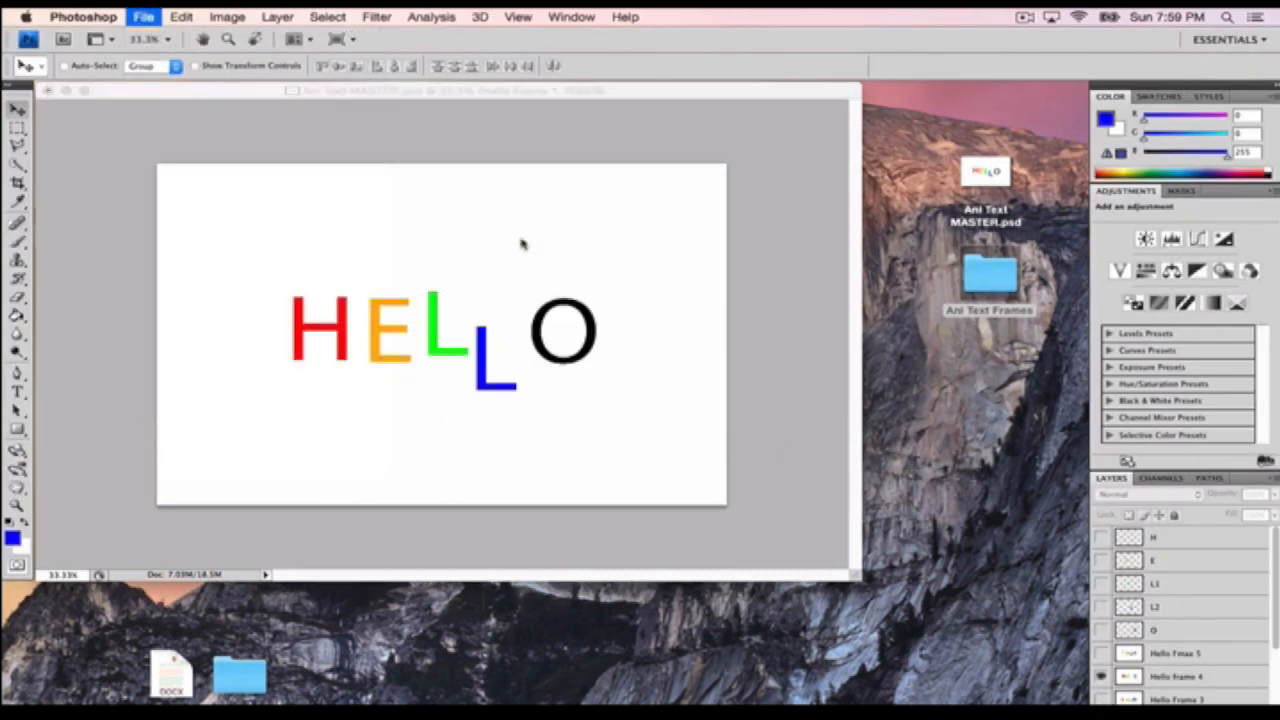
left_click(572, 186)
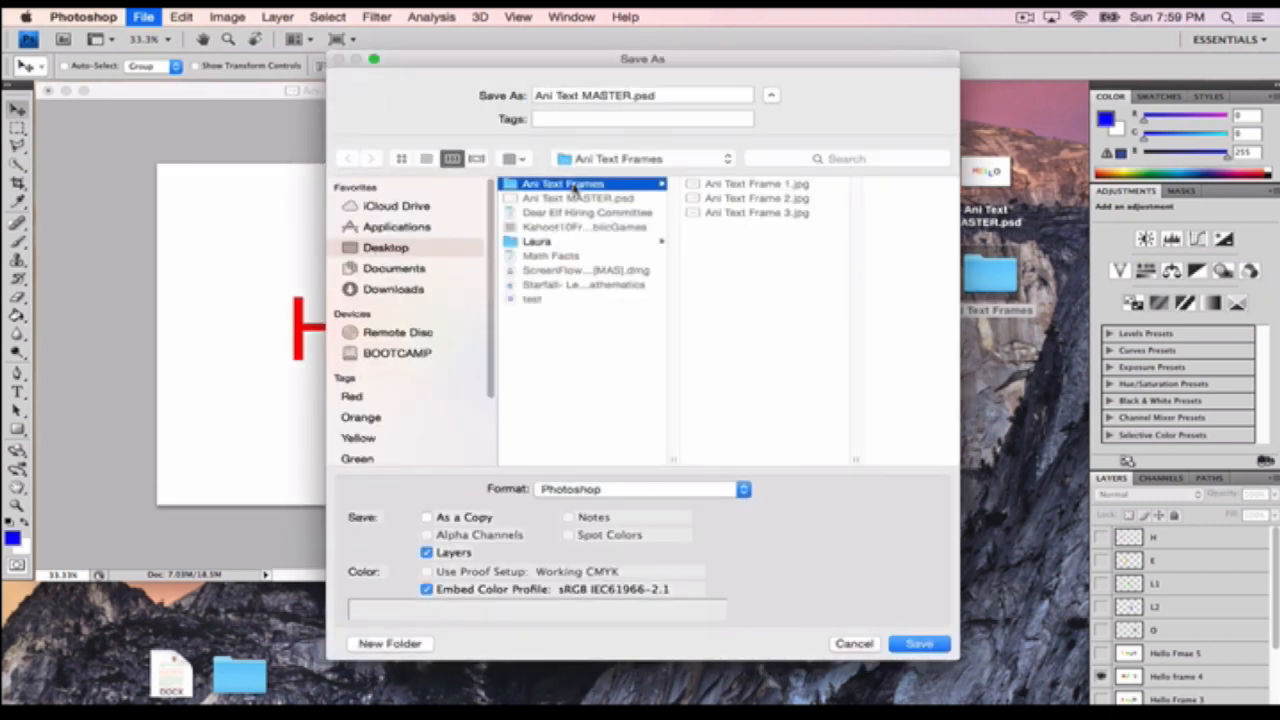
left_click(720, 213)
left_click(622, 95)
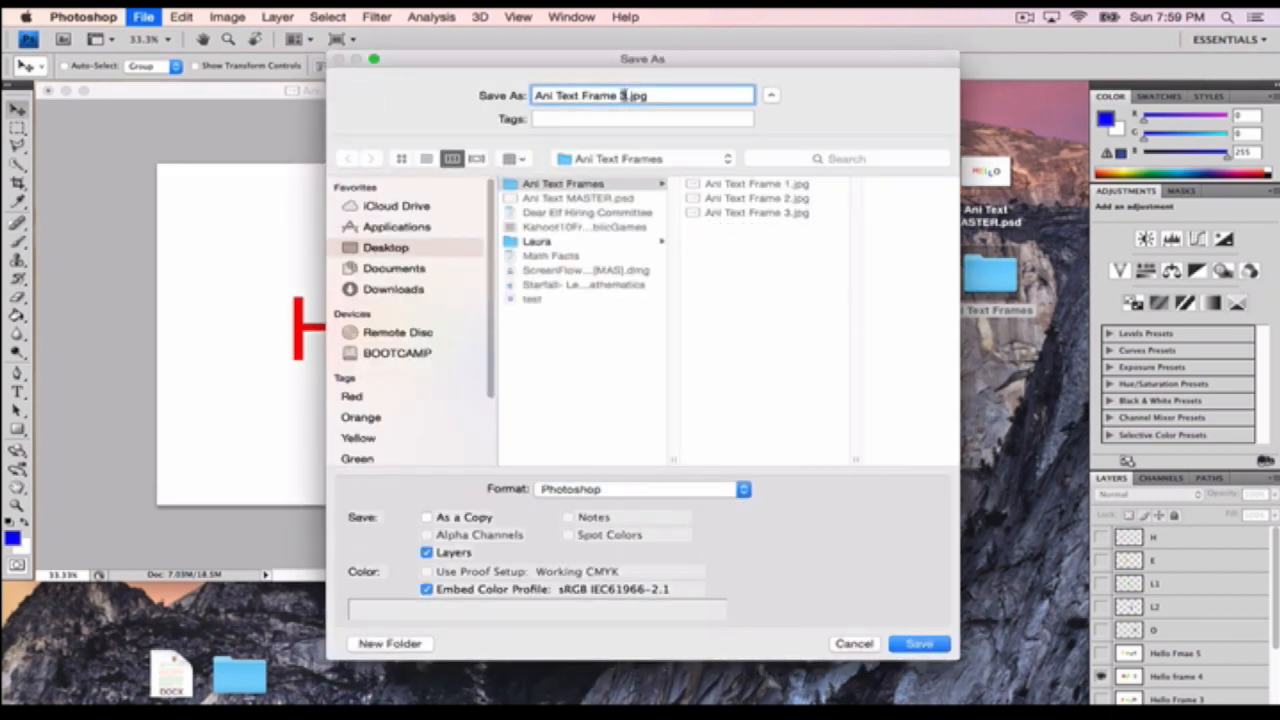
type("4")
left_click(650, 489)
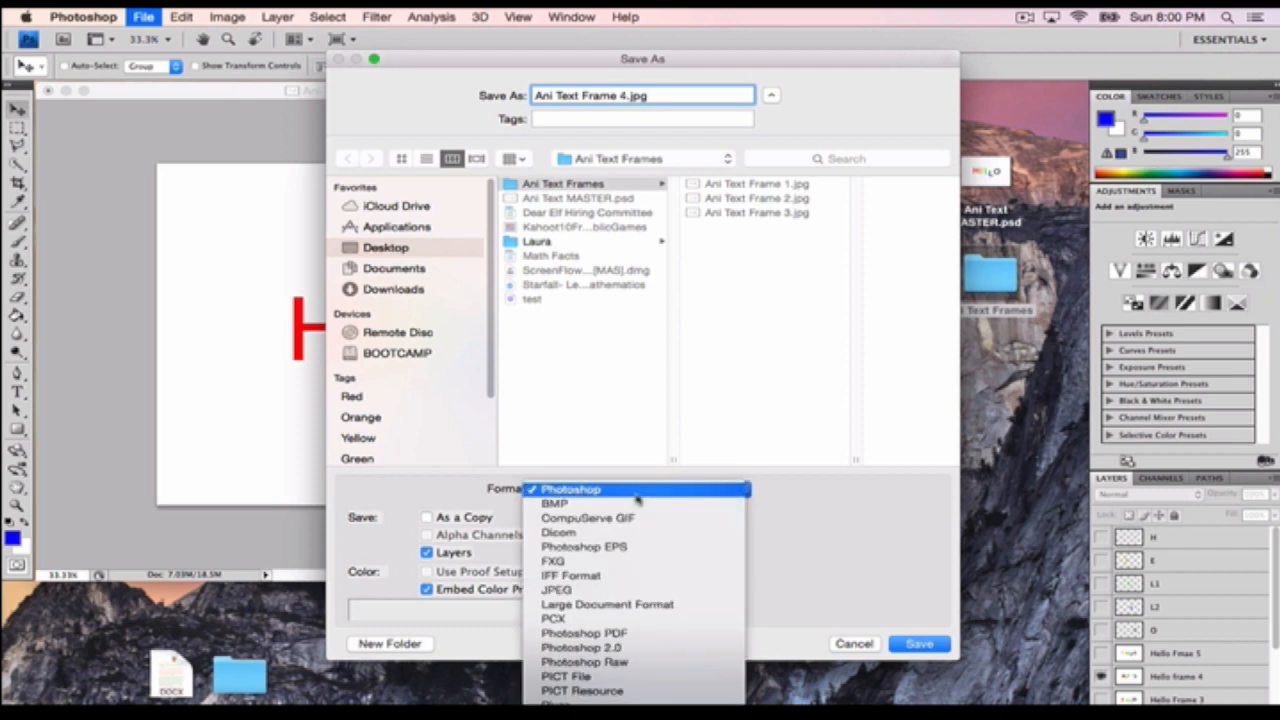
left_click(608, 589)
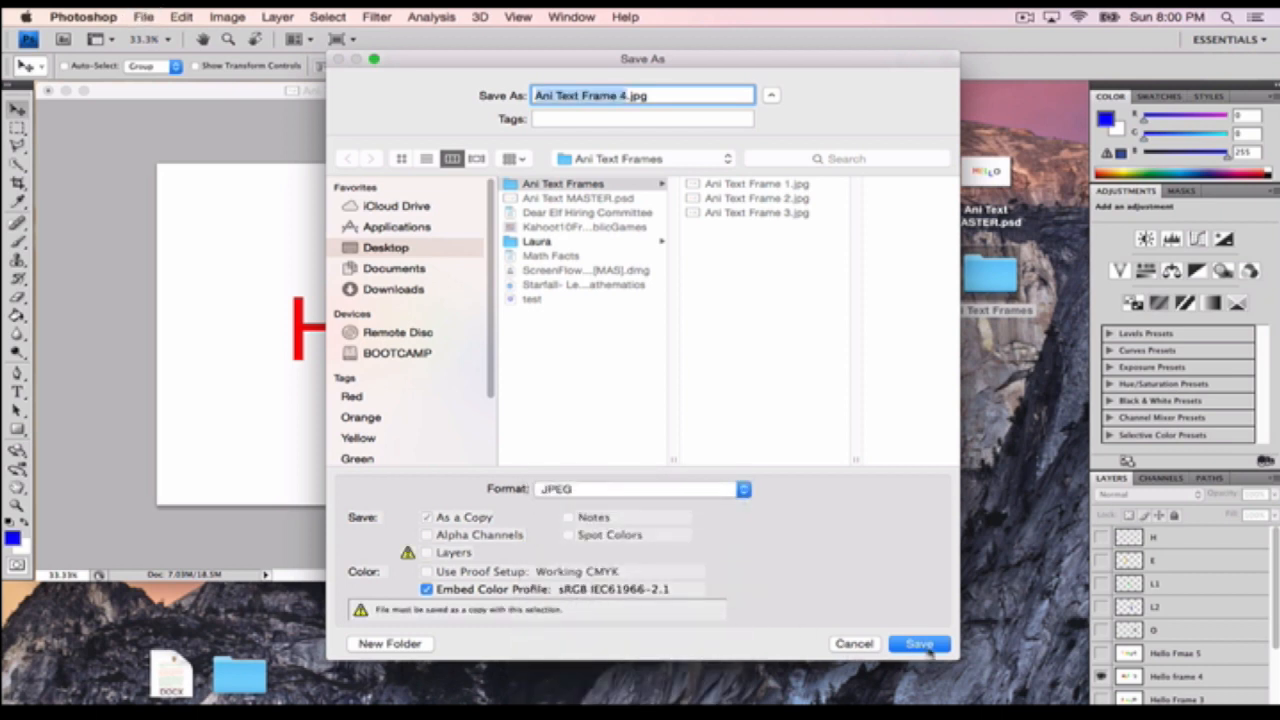
left_click(928, 646)
left_click(769, 198)
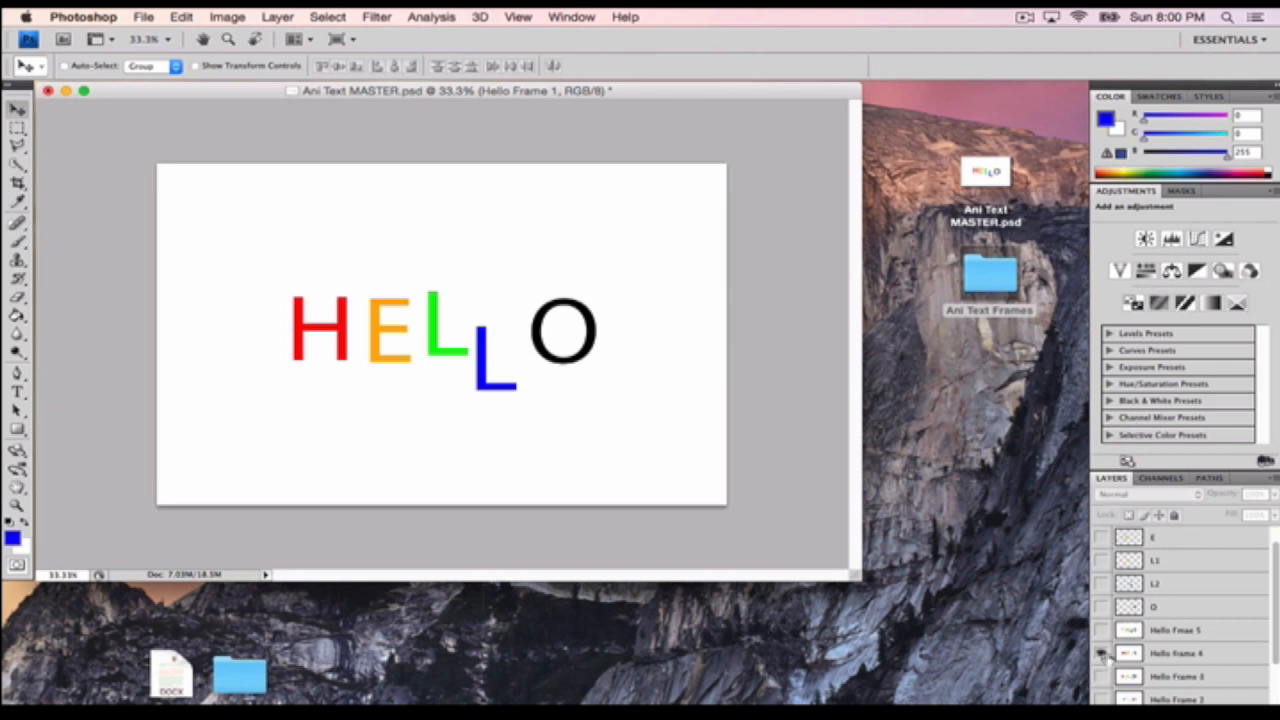
Show the fifth Hello frame instead of Hello frame 4 and begin saving it as Ani Text Frame 5 in the Ani Text Frames folder
left_click(1101, 653)
left_click(1100, 630)
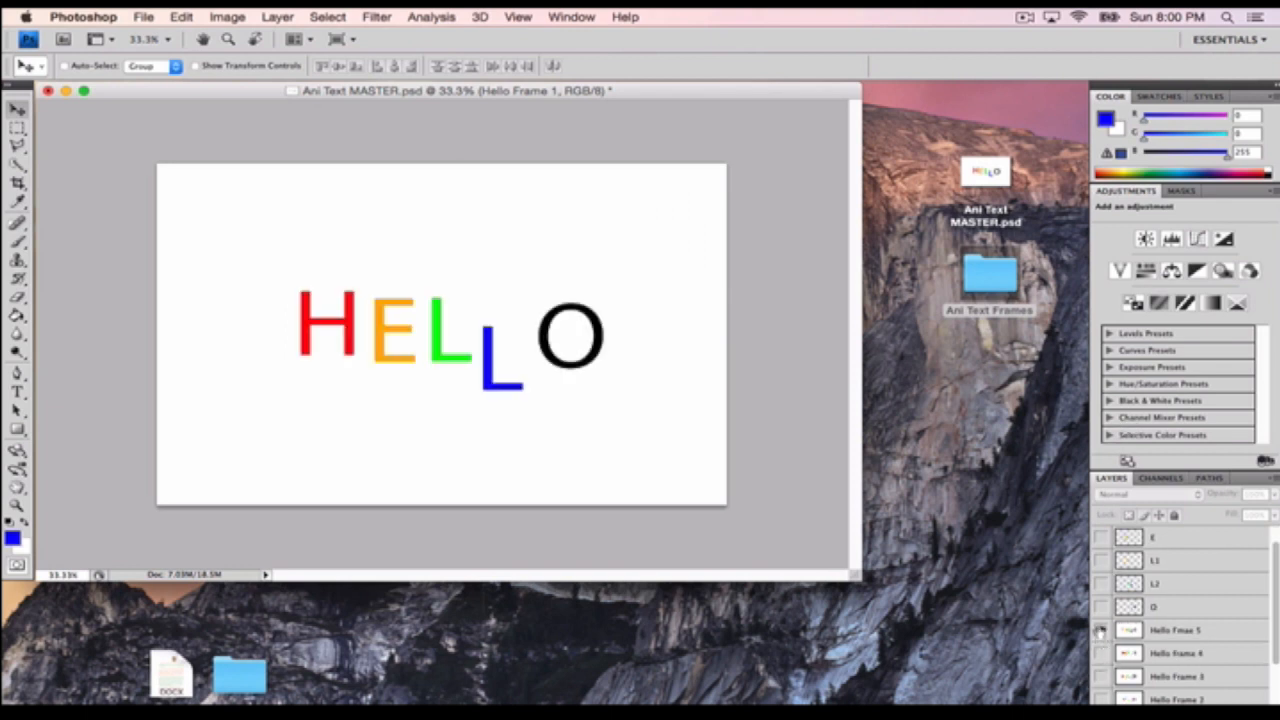
left_click(145, 16)
left_click(165, 218)
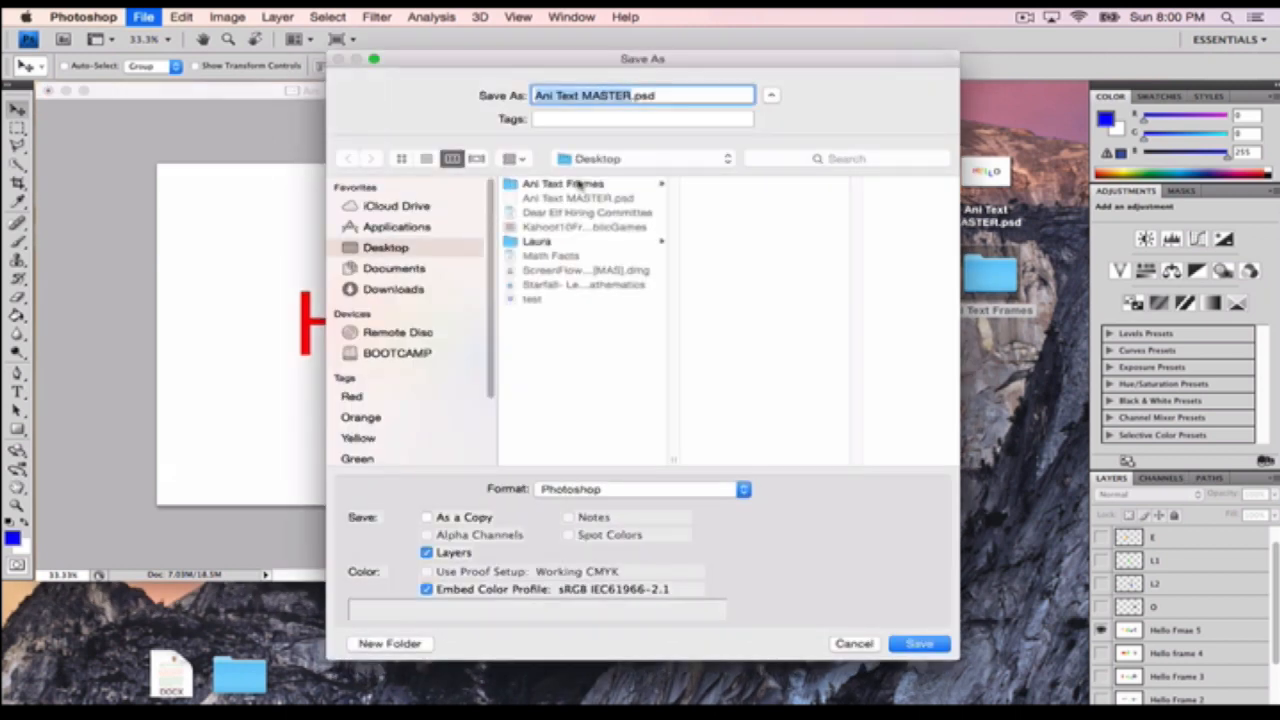
left_click(571, 186)
left_click(741, 229)
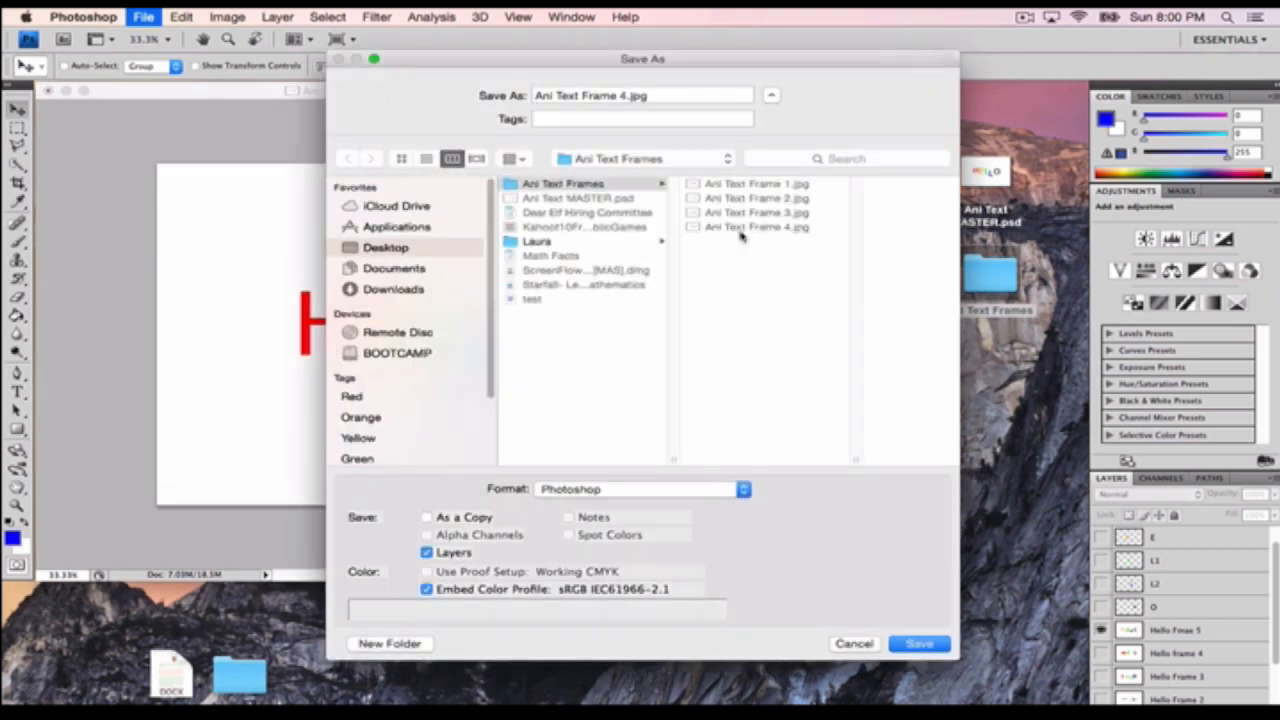
double_click(623, 95)
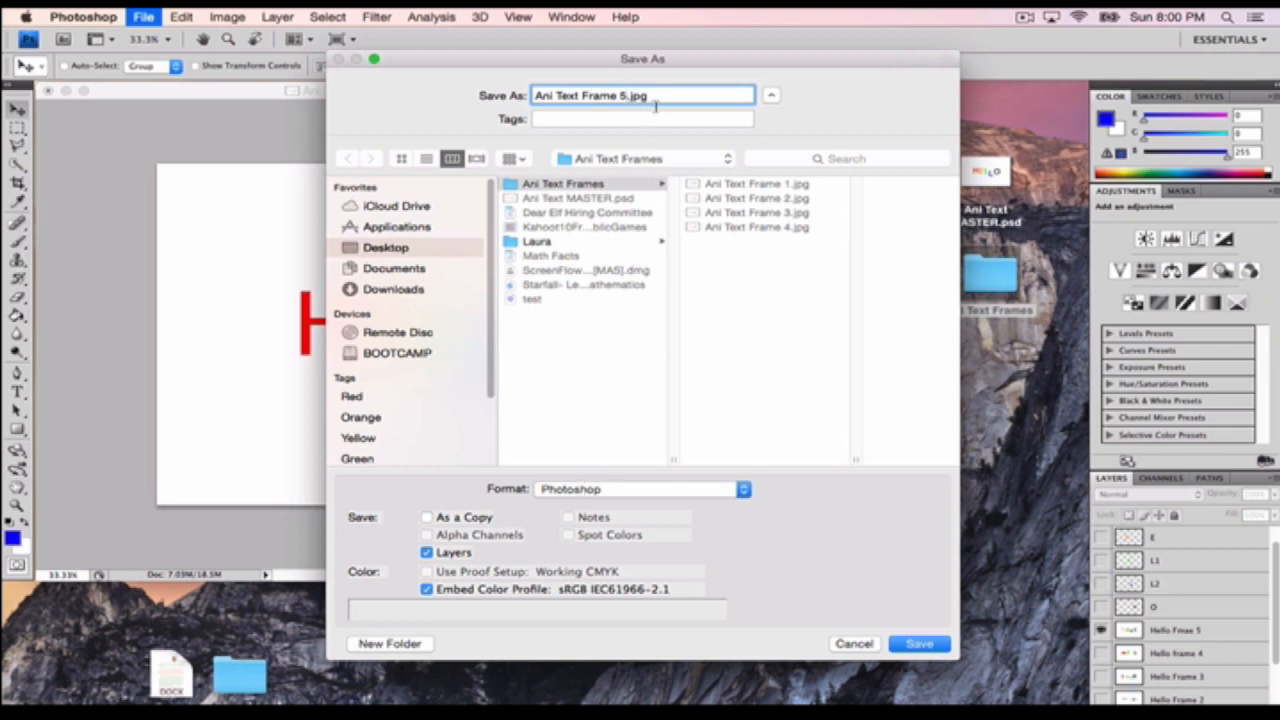
Save Ani Text Frame 5 in JPEG format and accept the JPEG options
left_click(570, 489)
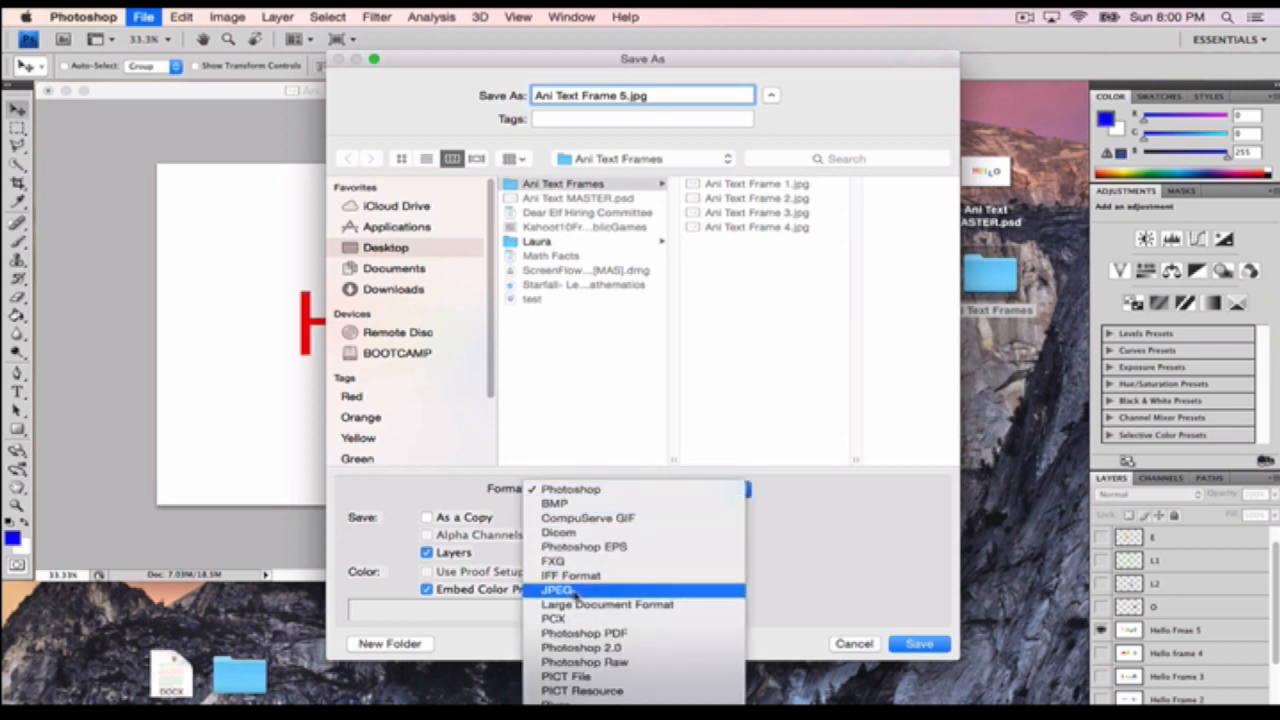
left_click(577, 597)
left_click(921, 645)
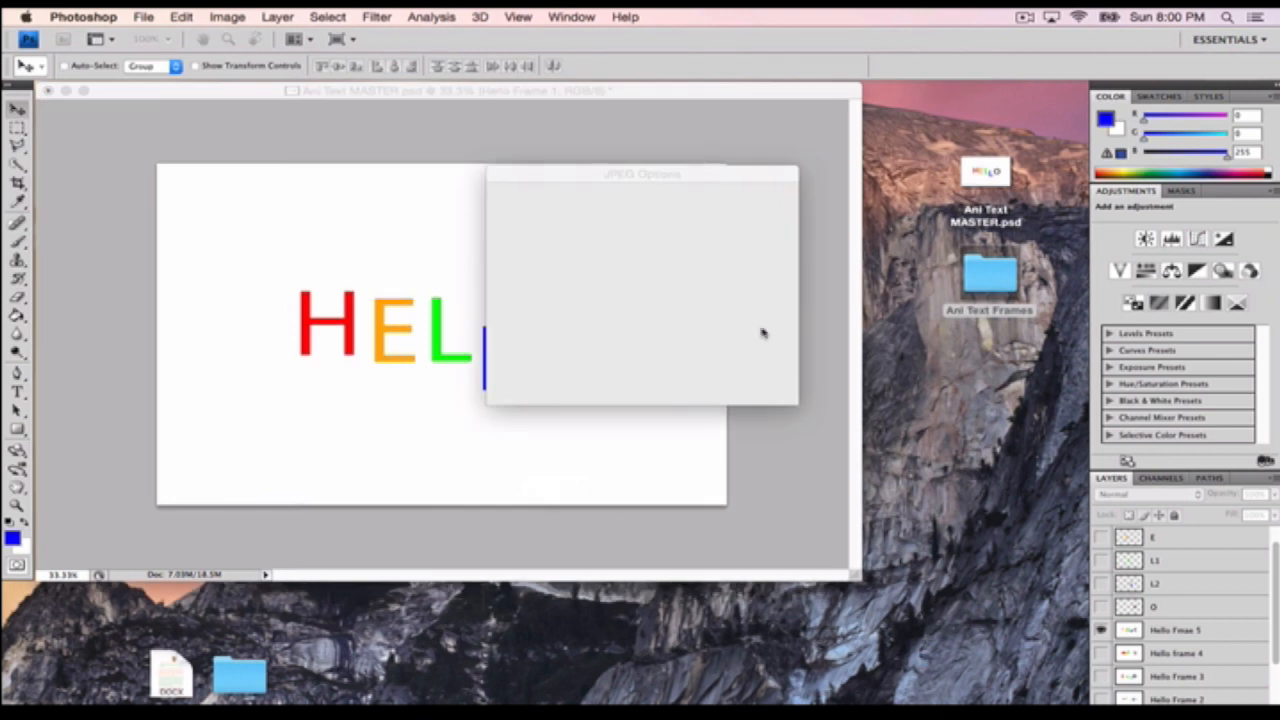
left_click(749, 198)
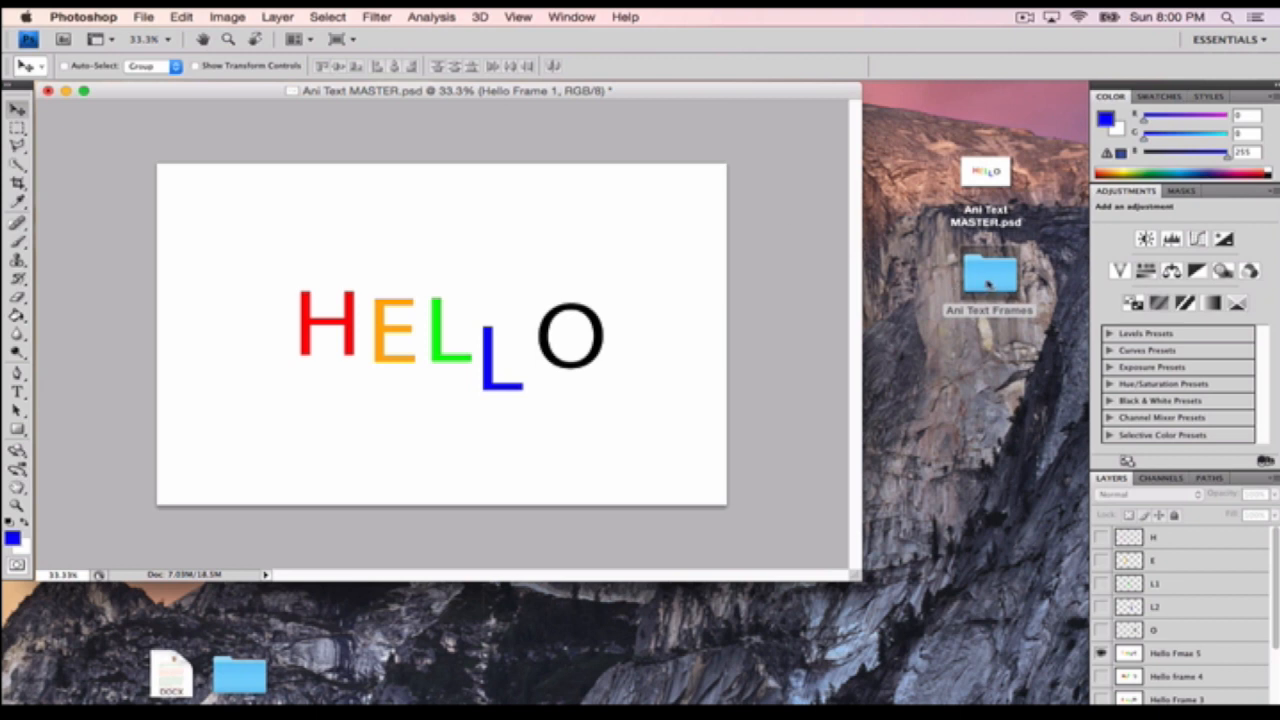
Load all images from the desktop folder Ani Text Frames into one layered document with Load Files into Stack, using Folder as source
left_click(152, 12)
mouse_move(208, 377)
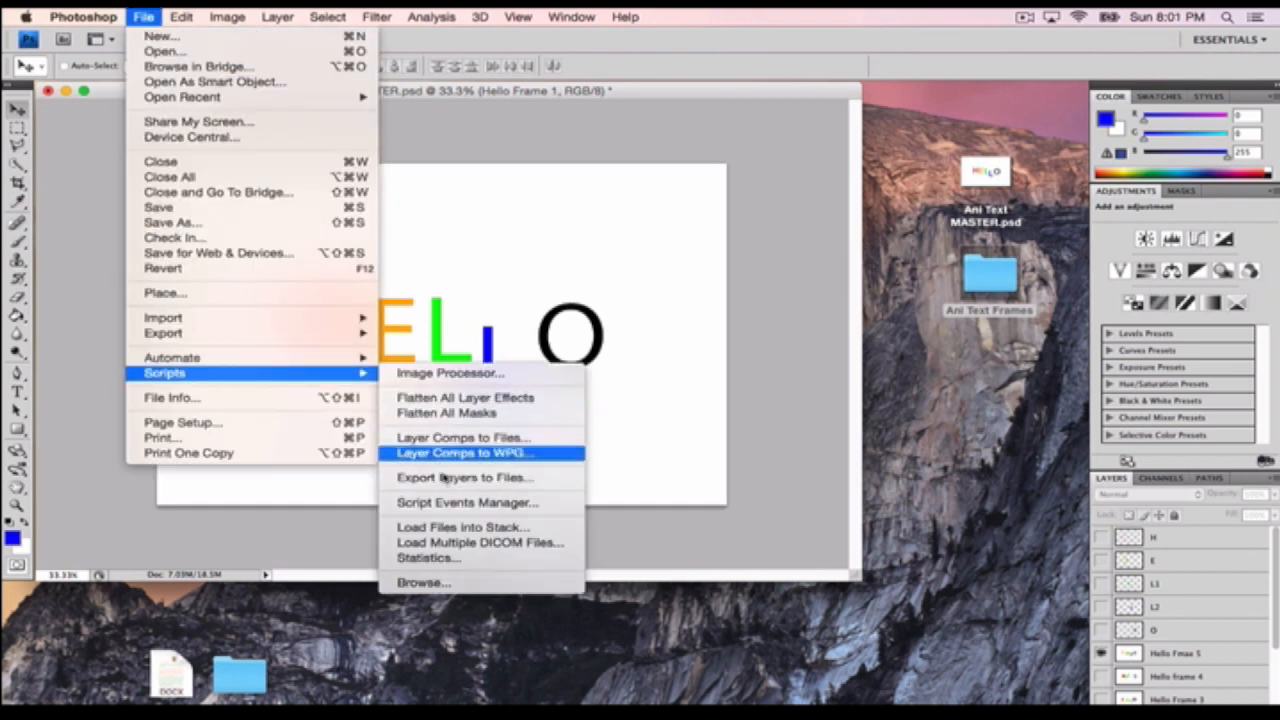
left_click(462, 527)
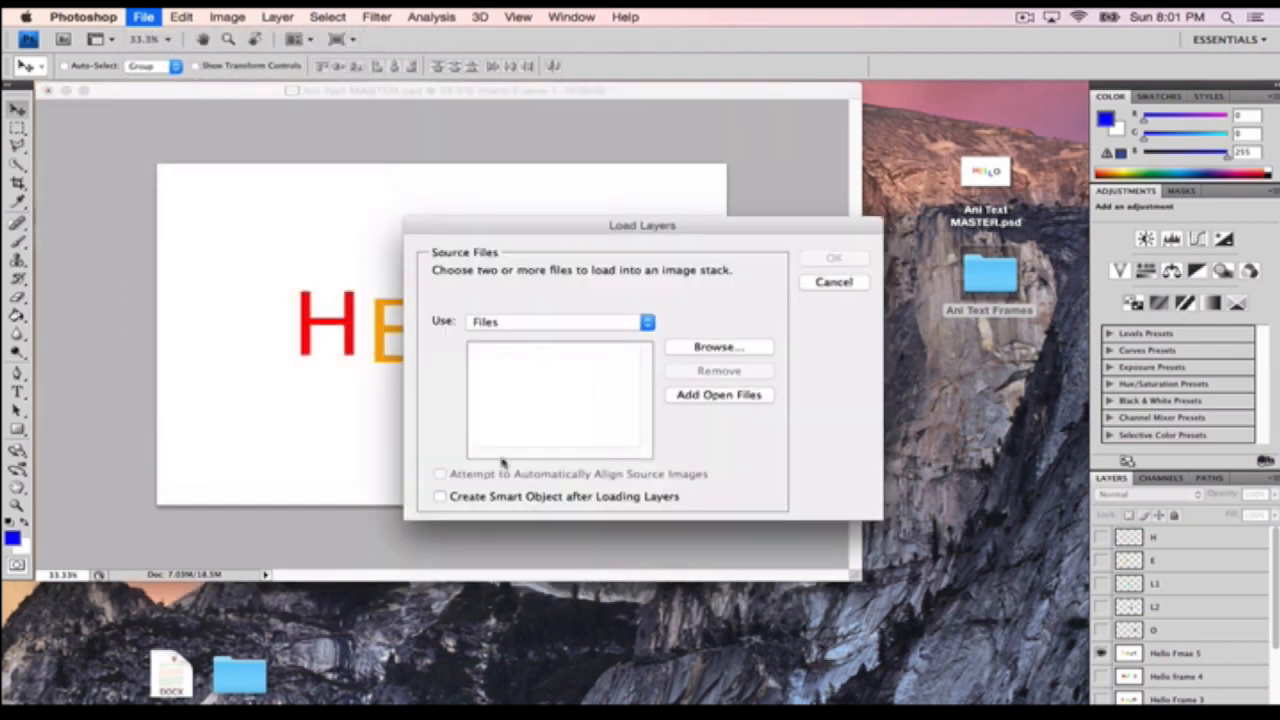
left_click(512, 323)
left_click(512, 339)
left_click(697, 354)
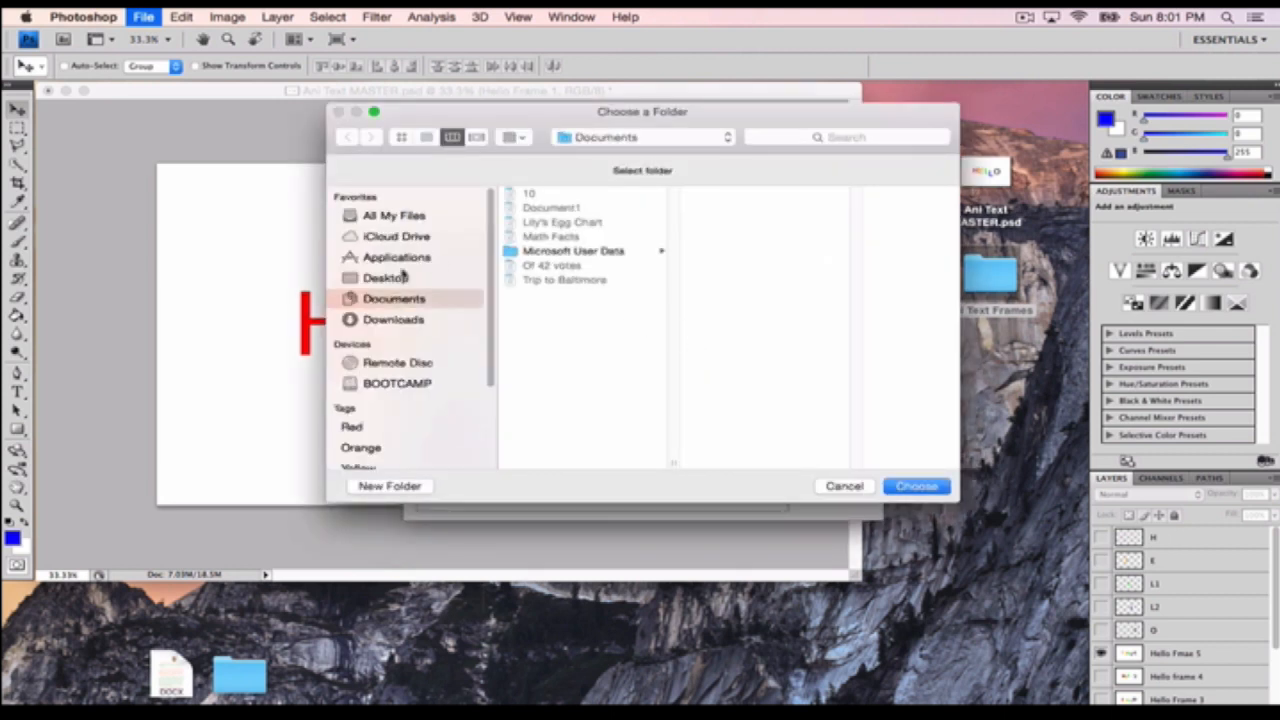
left_click(398, 278)
left_click(562, 196)
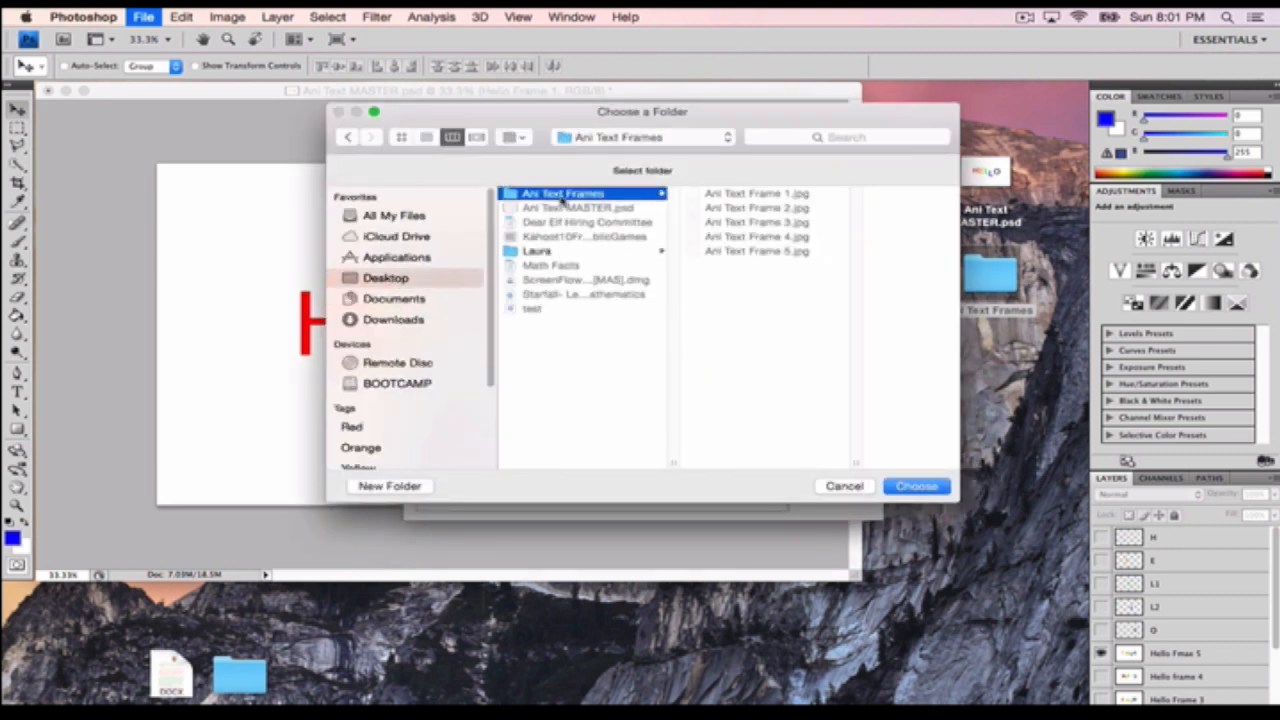
left_click(916, 486)
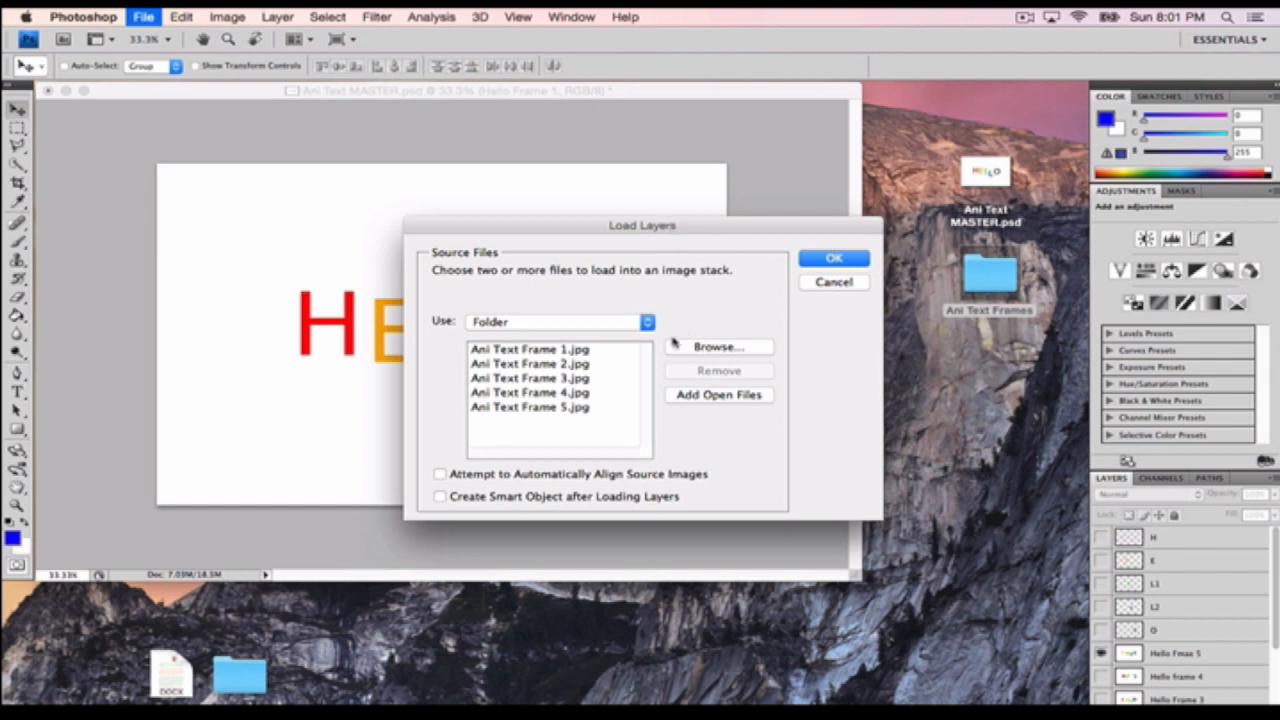
left_click(835, 260)
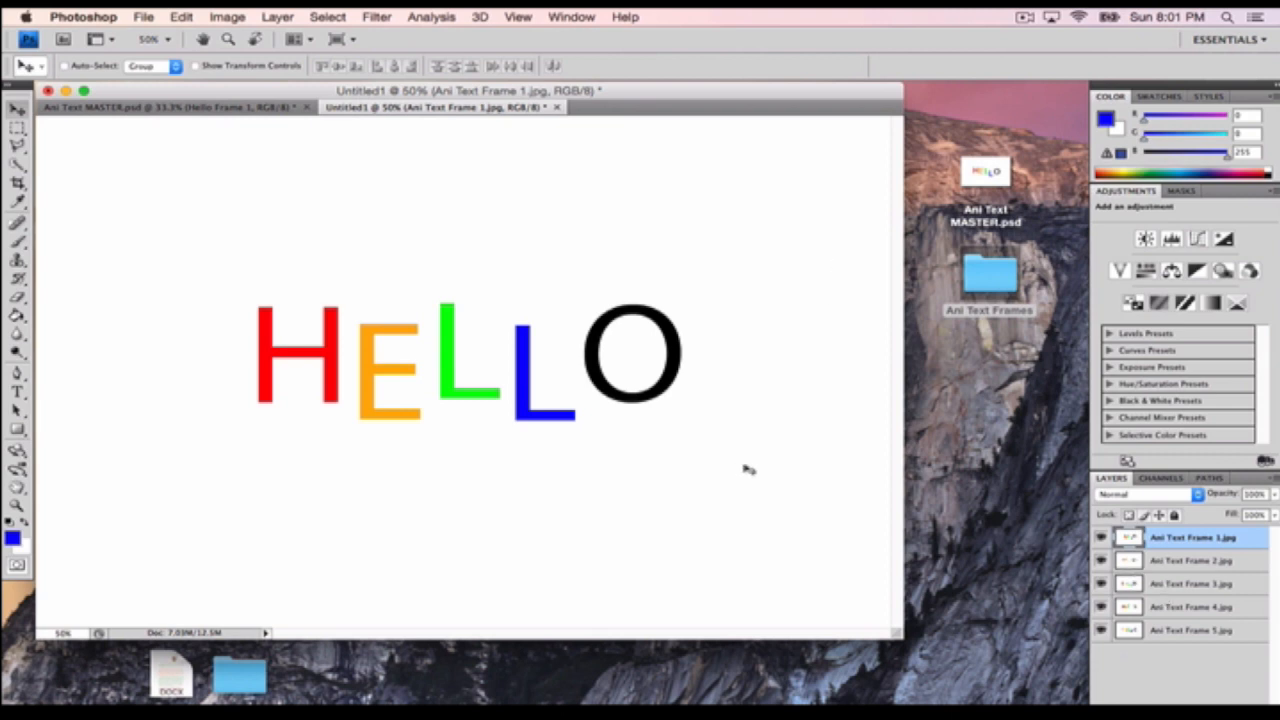
Show the Animation panel and make animation frames from the five loaded layers
left_click(580, 14)
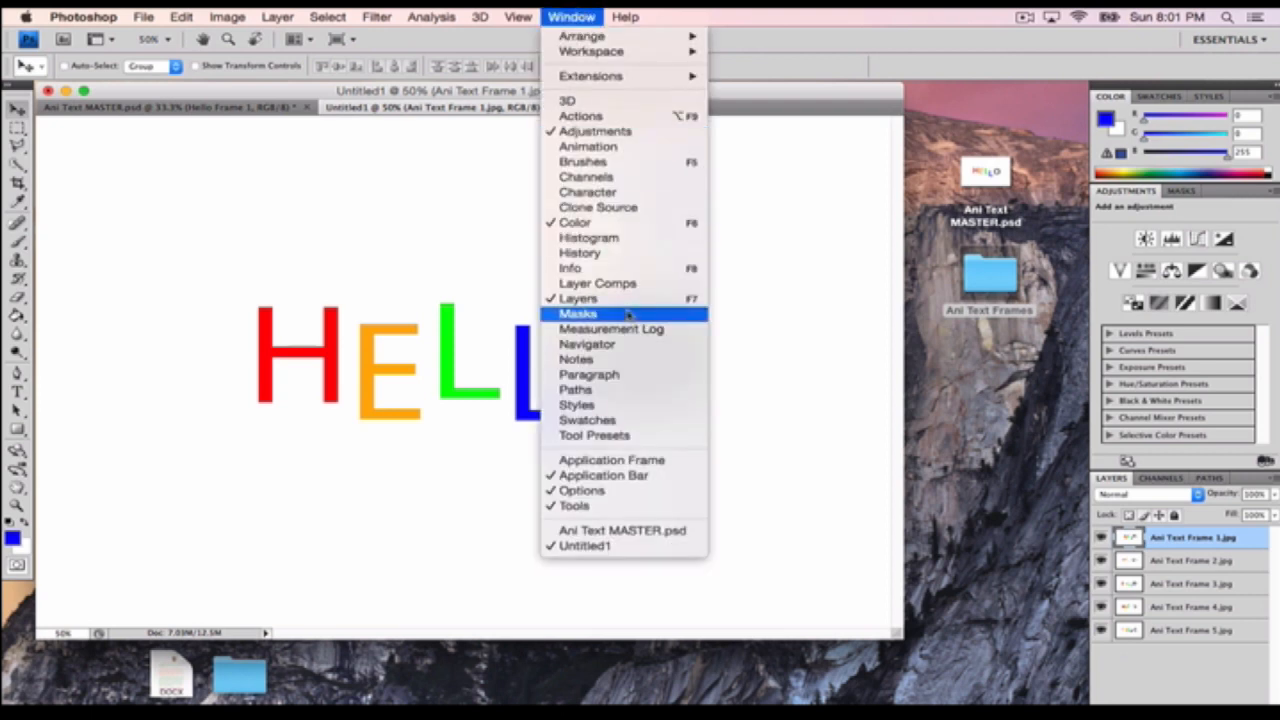
left_click(609, 147)
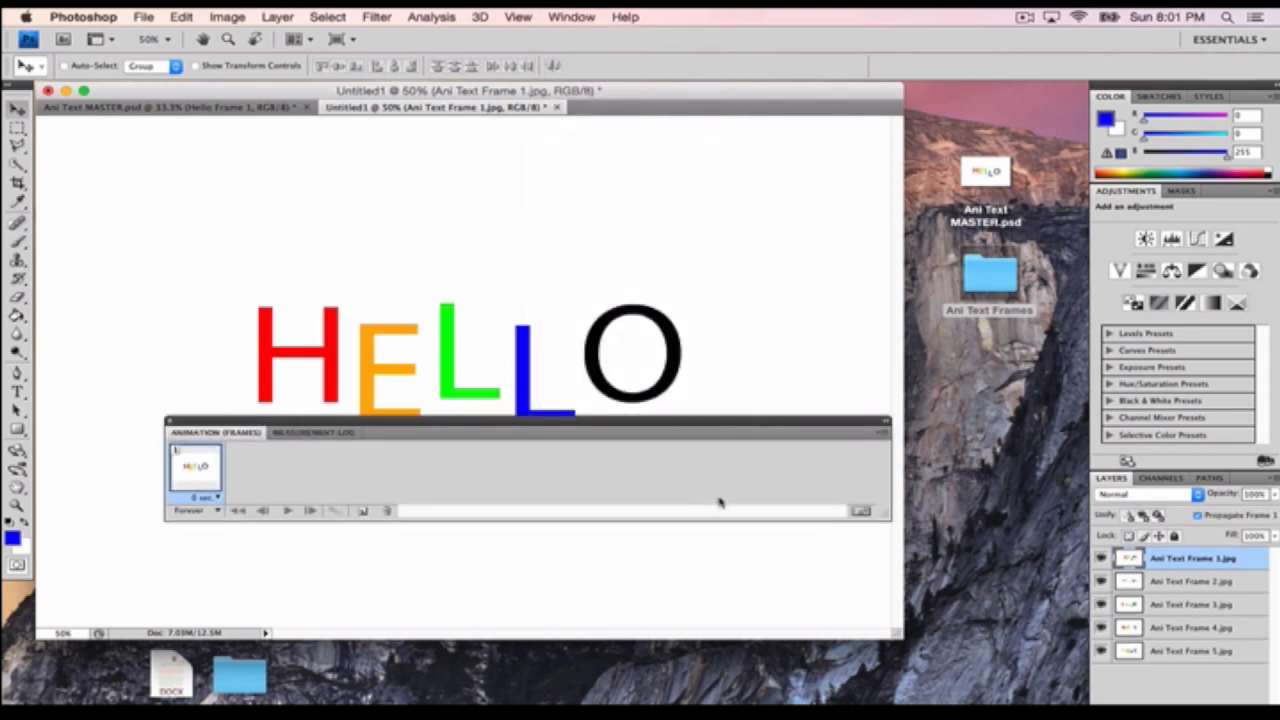
left_click(880, 433)
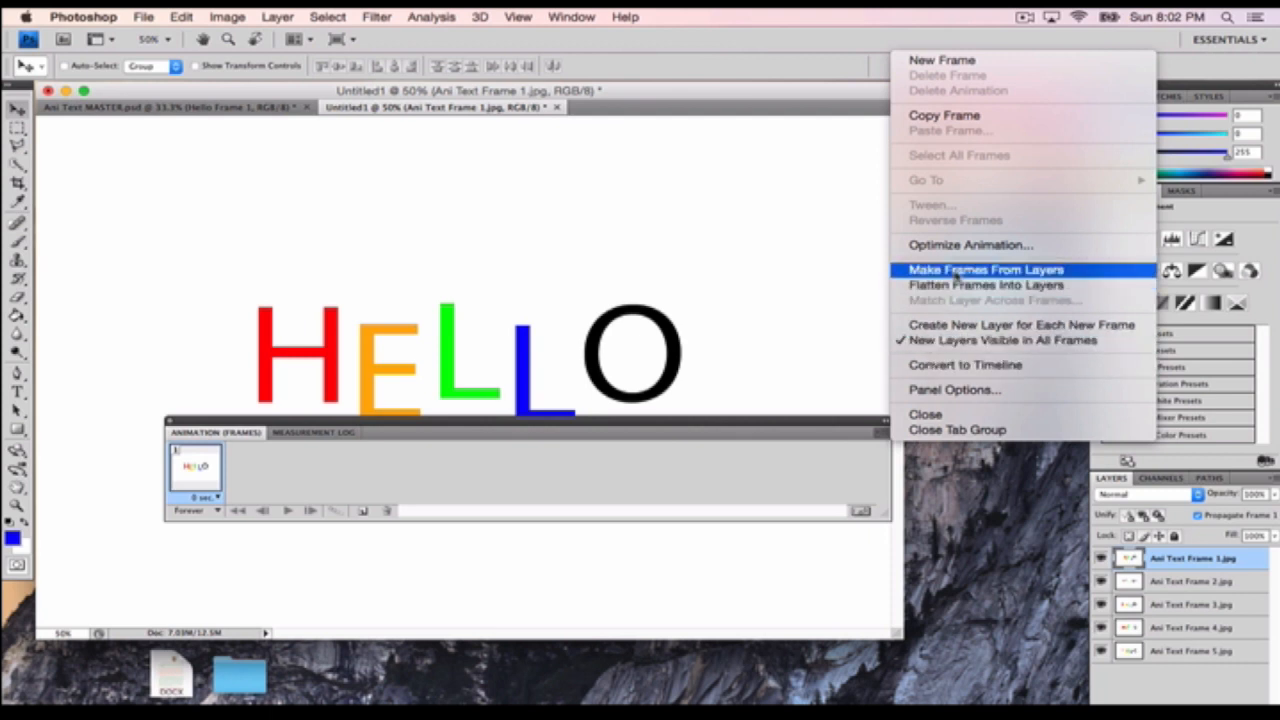
left_click(694, 438)
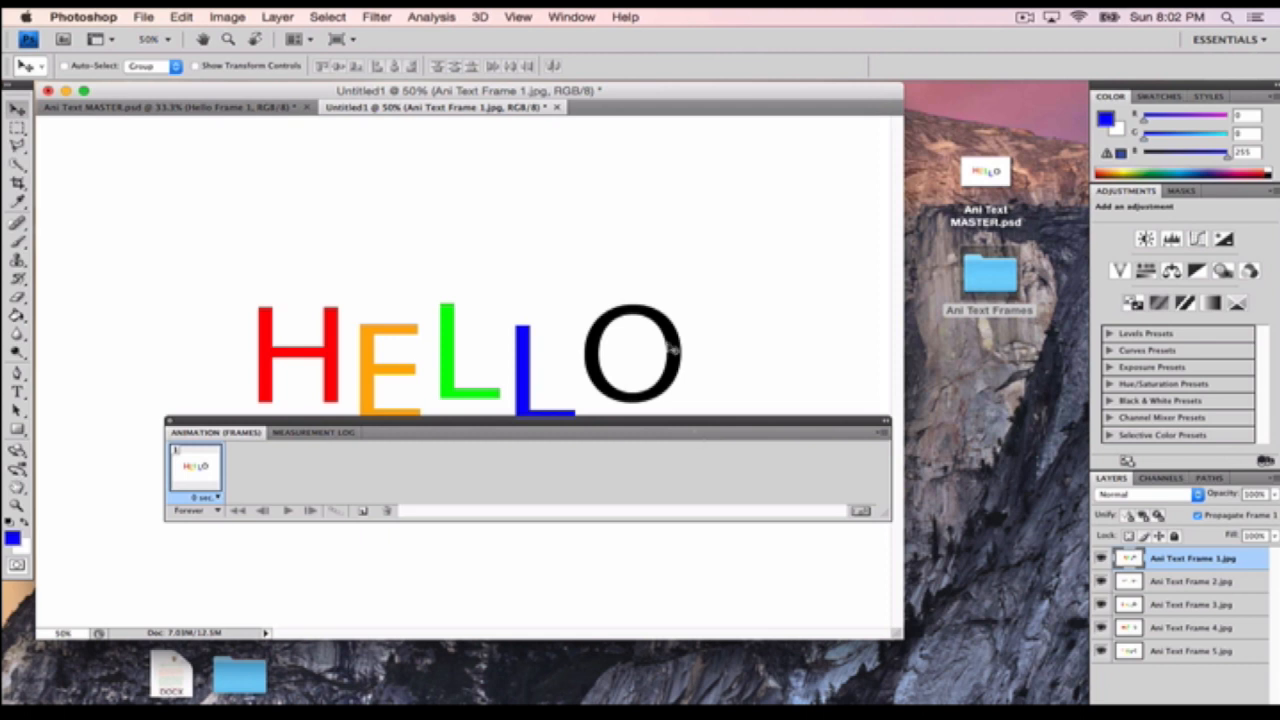
left_click(572, 20)
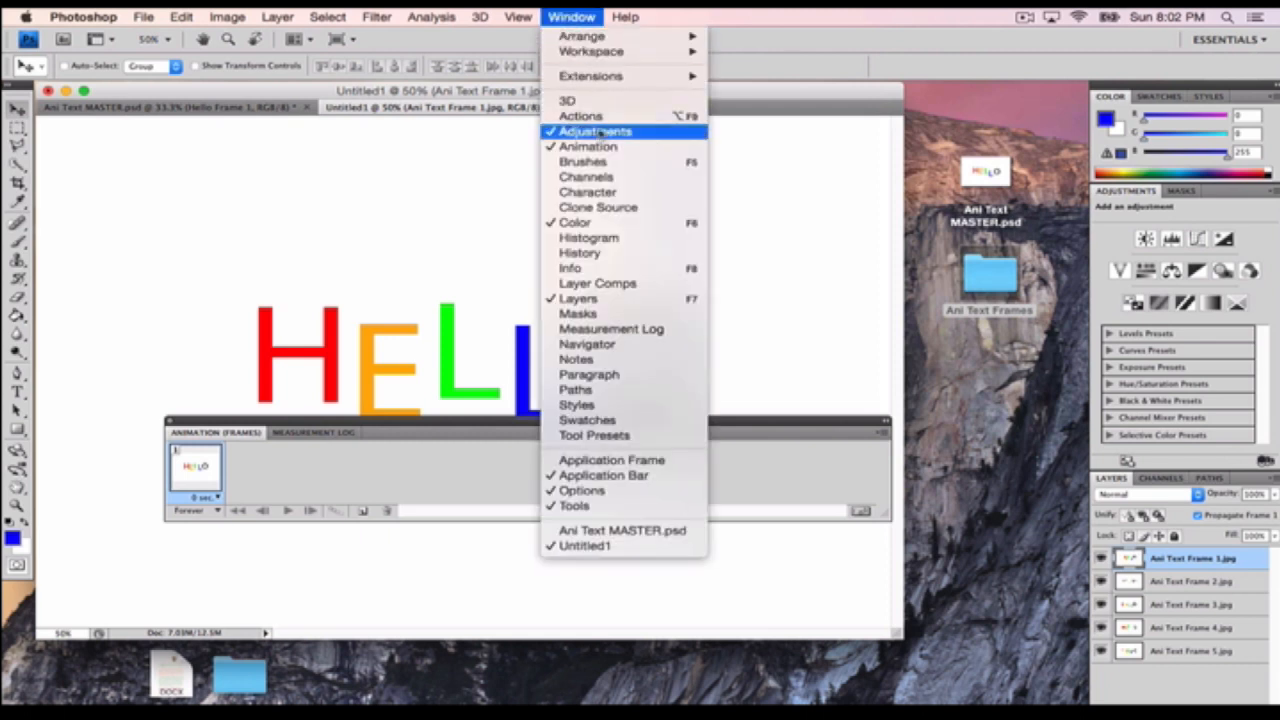
left_click(575, 15)
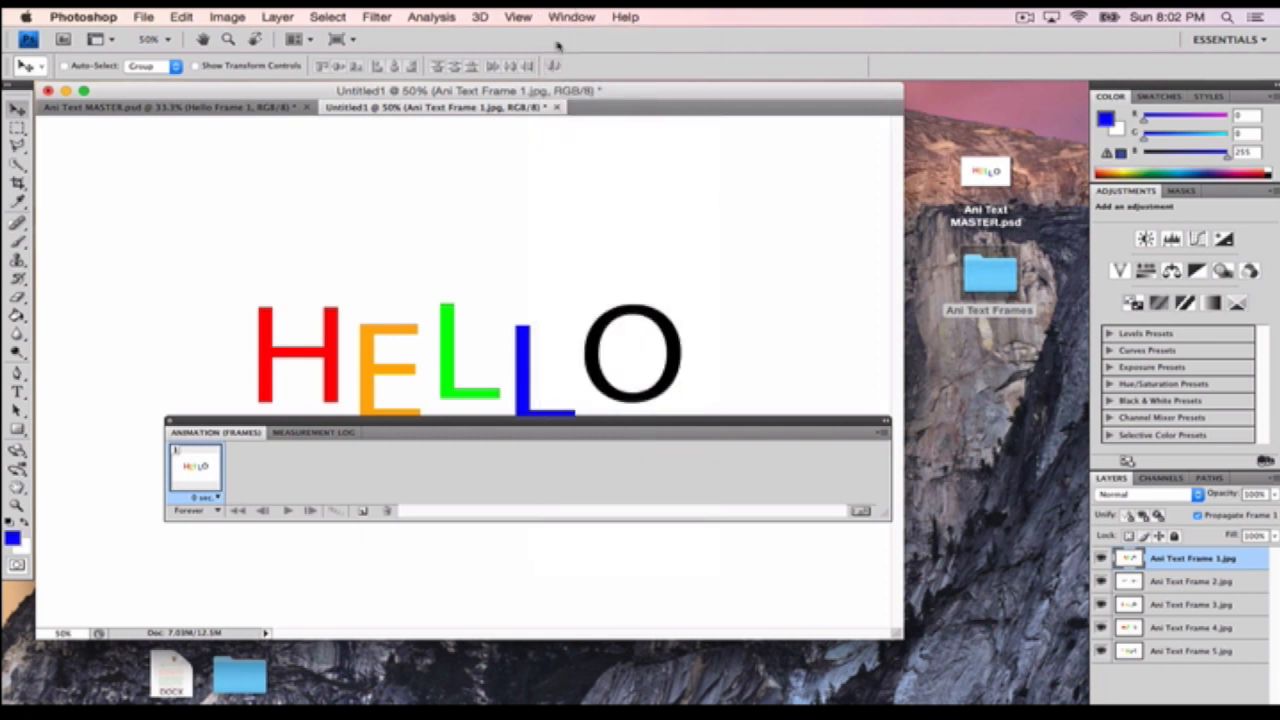
left_click(881, 436)
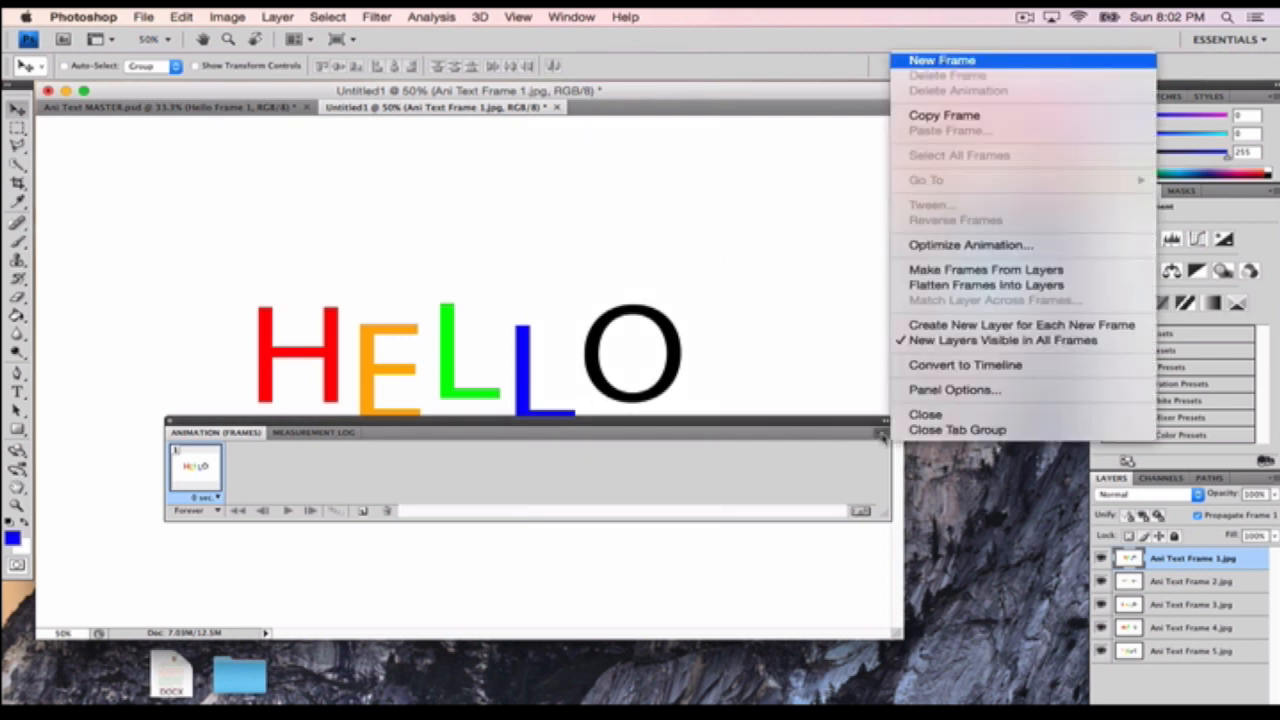
left_click(945, 270)
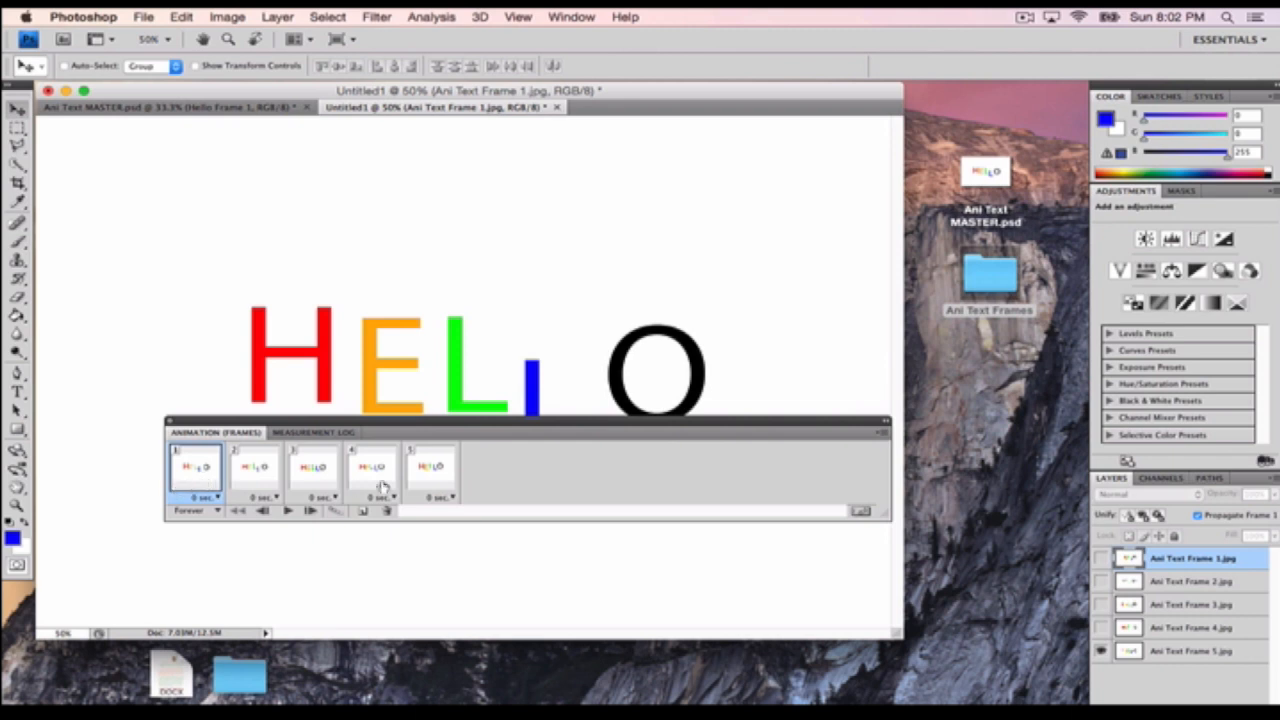
Set the delay of the first and second animation frames to 0.1 seconds, moving the Animation panel slightly up
left_click_drag(396, 422, 371, 382)
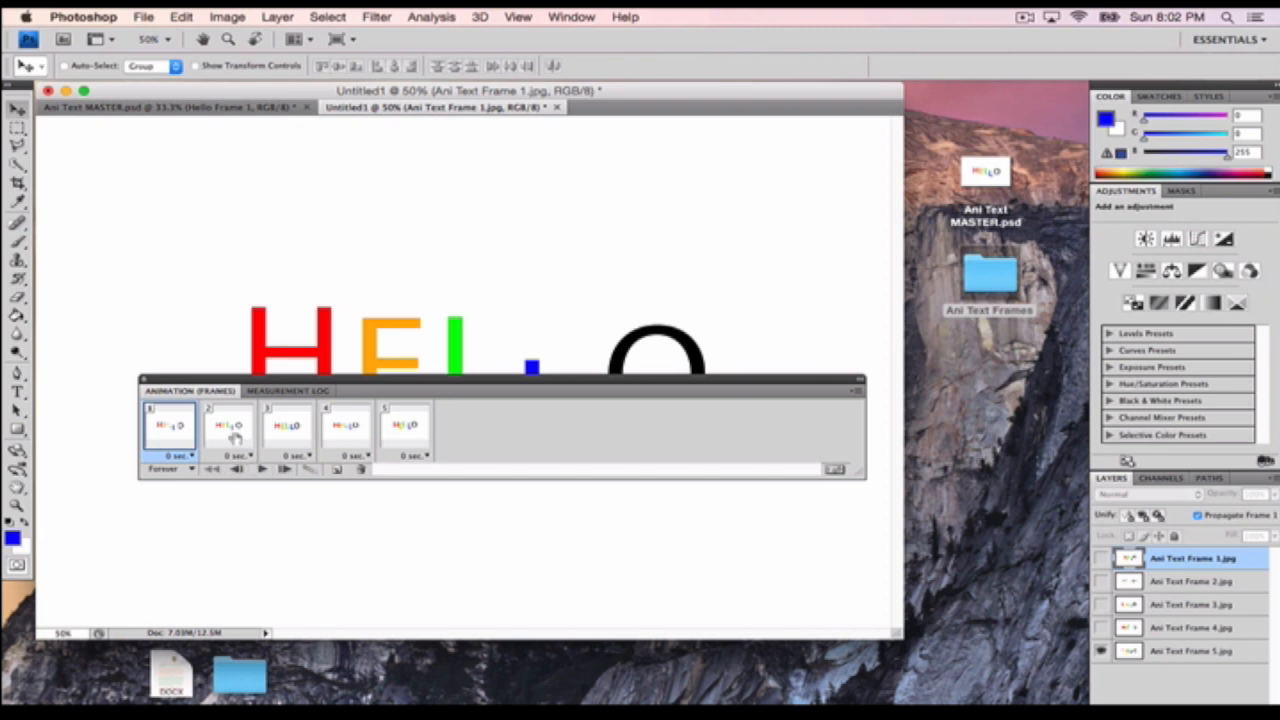
left_click(404, 432, "shift")
left_click(172, 422)
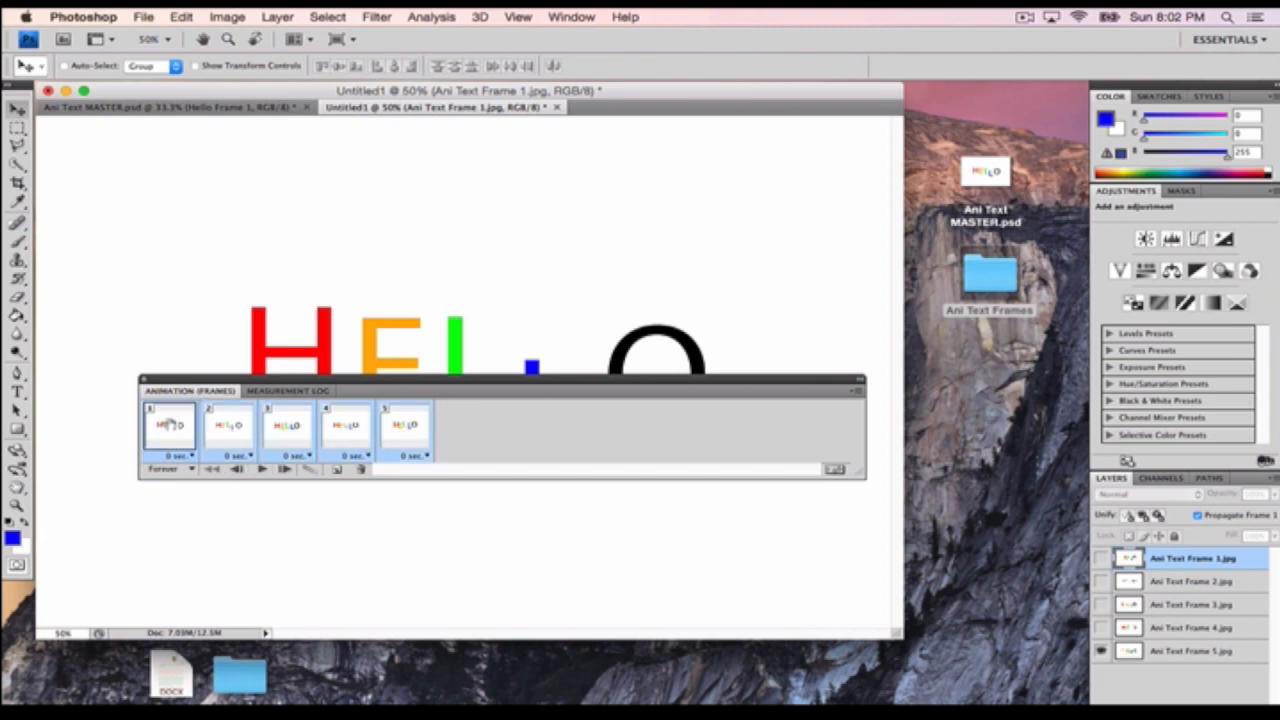
left_click(177, 456)
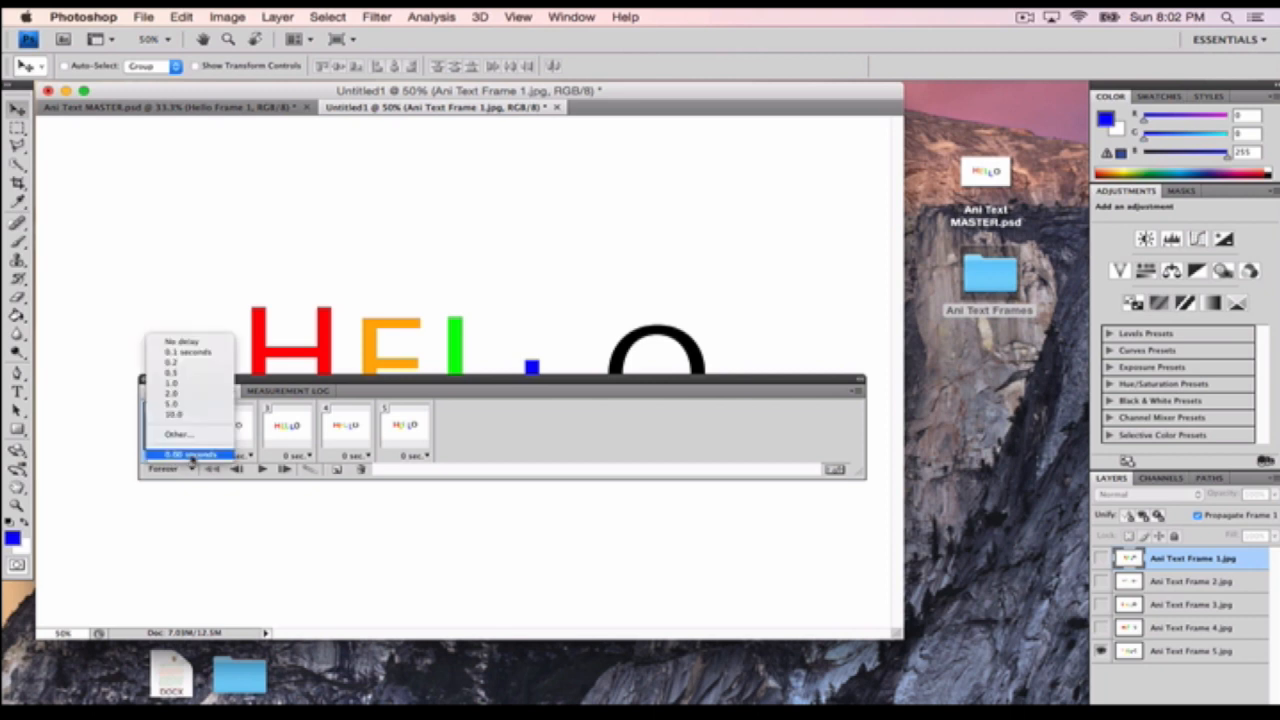
left_click(178, 352)
left_click(242, 456)
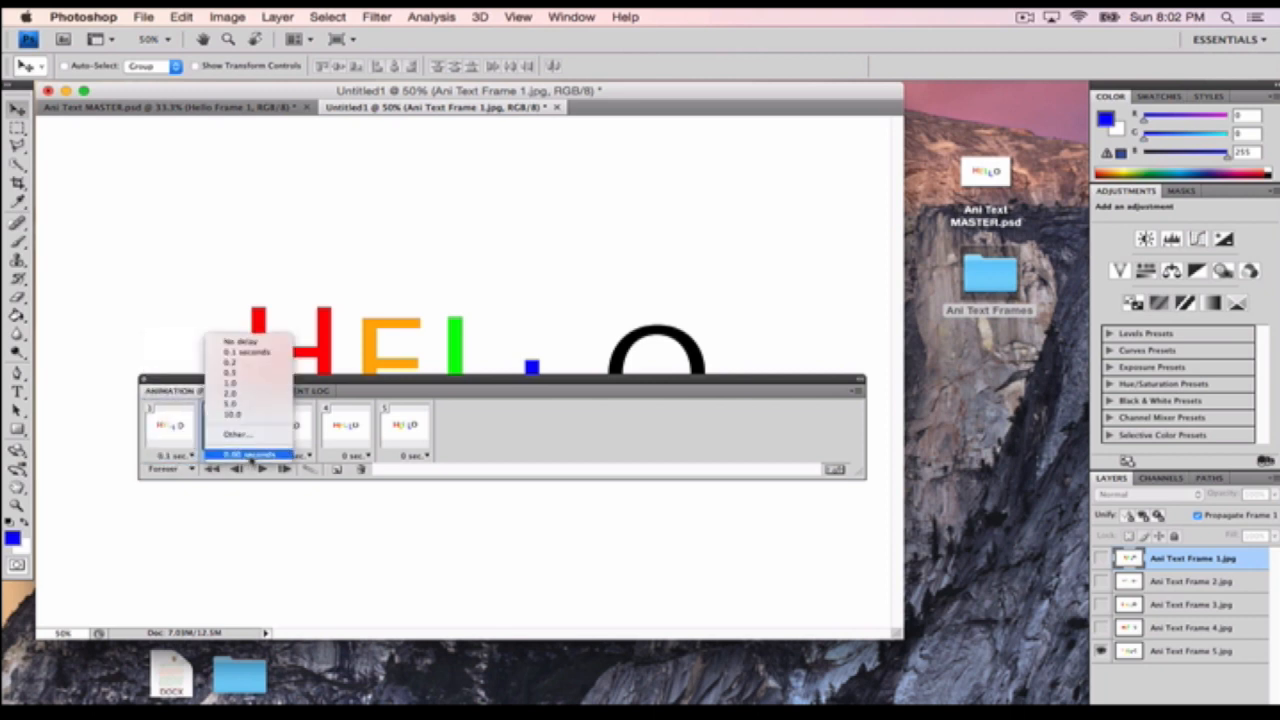
left_click(247, 353)
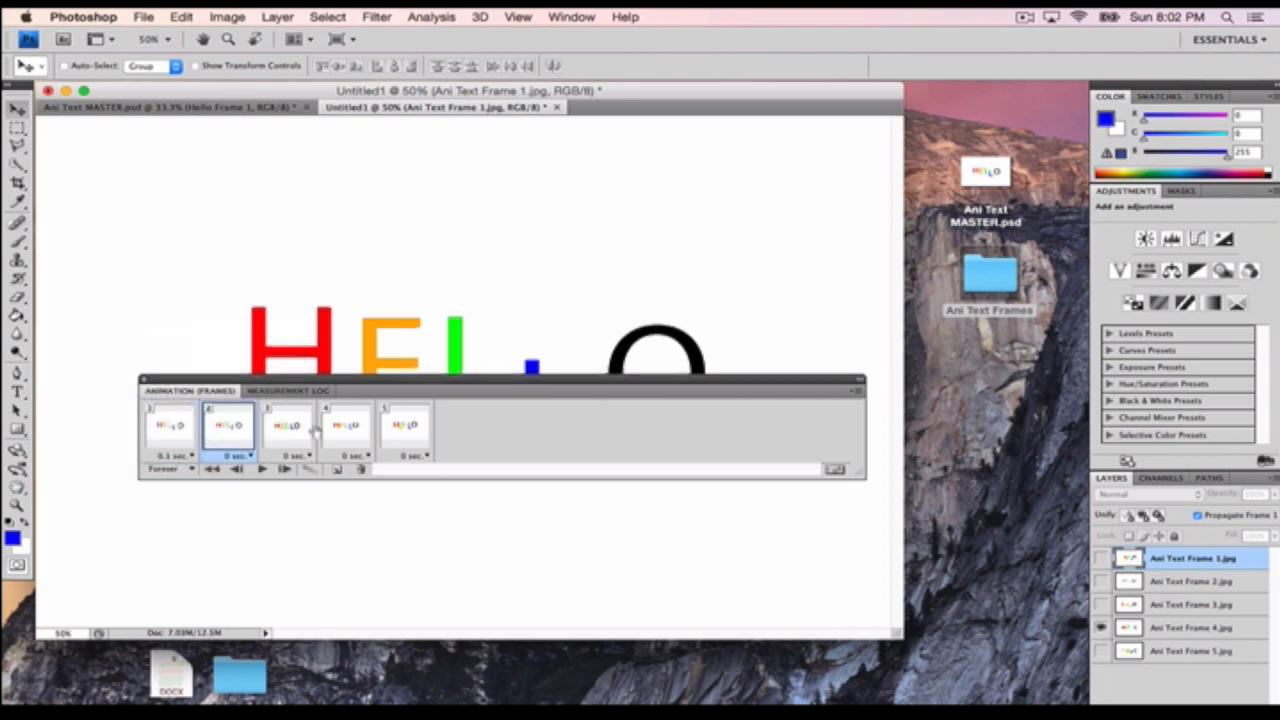
Try to select all five animation frames and give them a shared delay of 0.1 seconds
left_click(172, 423, "shift")
left_click(298, 425, "shift")
left_click(334, 426, "shift")
left_click(394, 427, "shift")
left_click(190, 456)
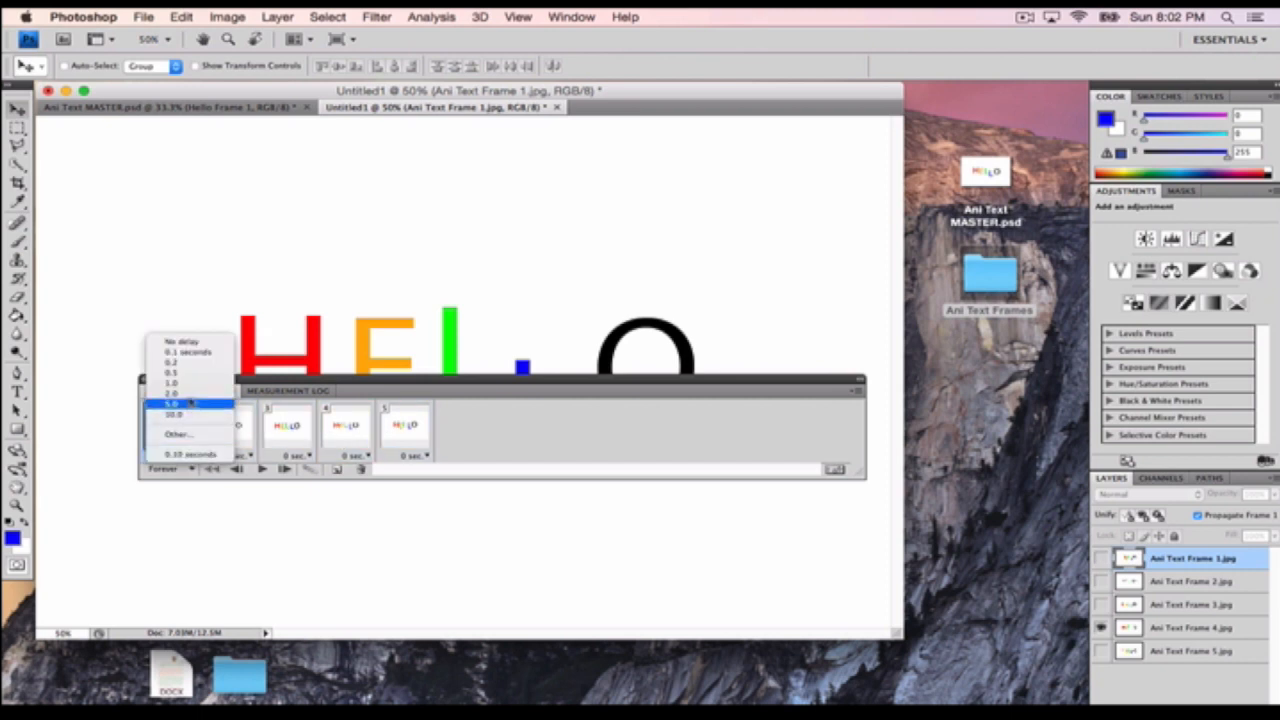
left_click(193, 354)
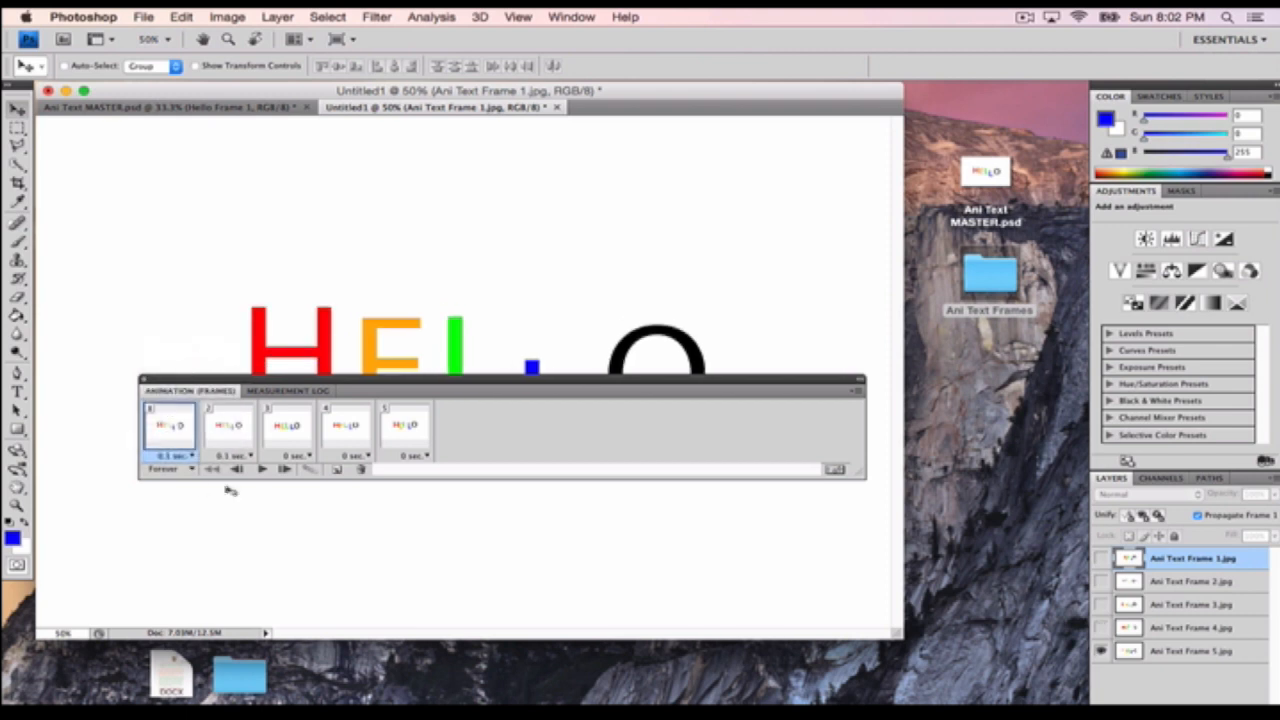
Select animation frames 3 through 5 and set their delay to 0.1 seconds
left_click(297, 429)
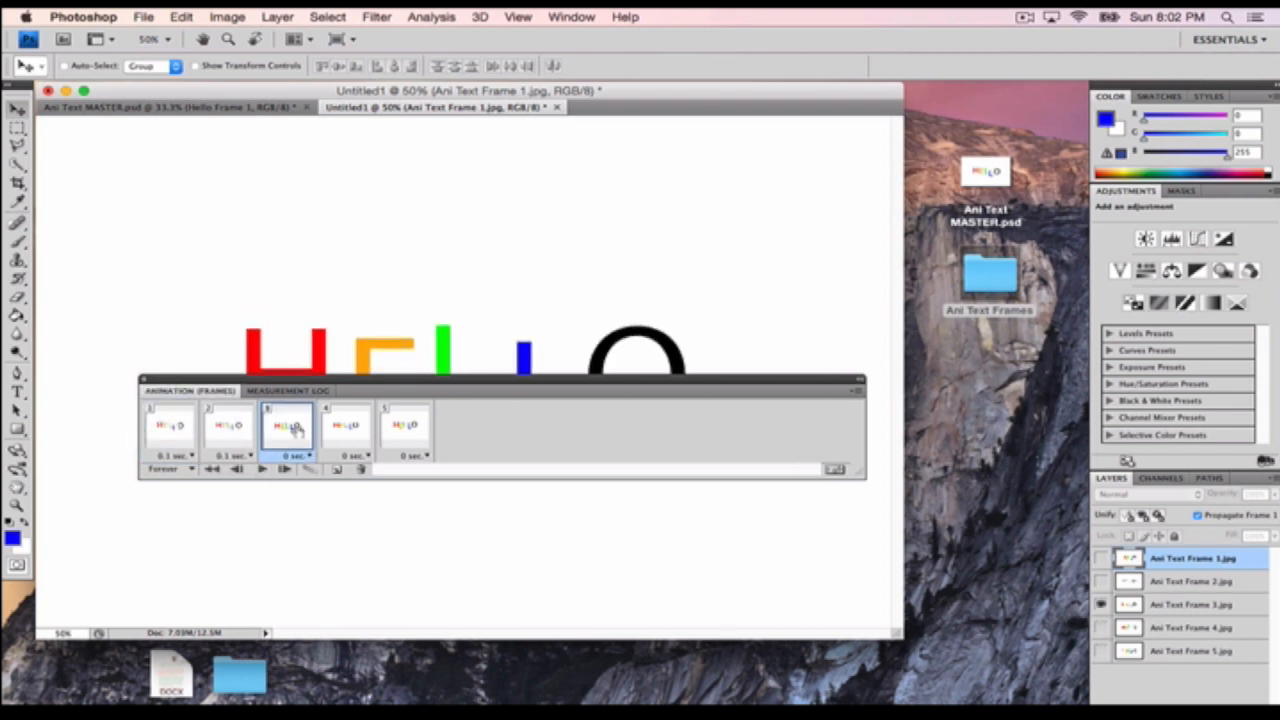
left_click(406, 426, "shift")
left_click(308, 456)
left_click(305, 352)
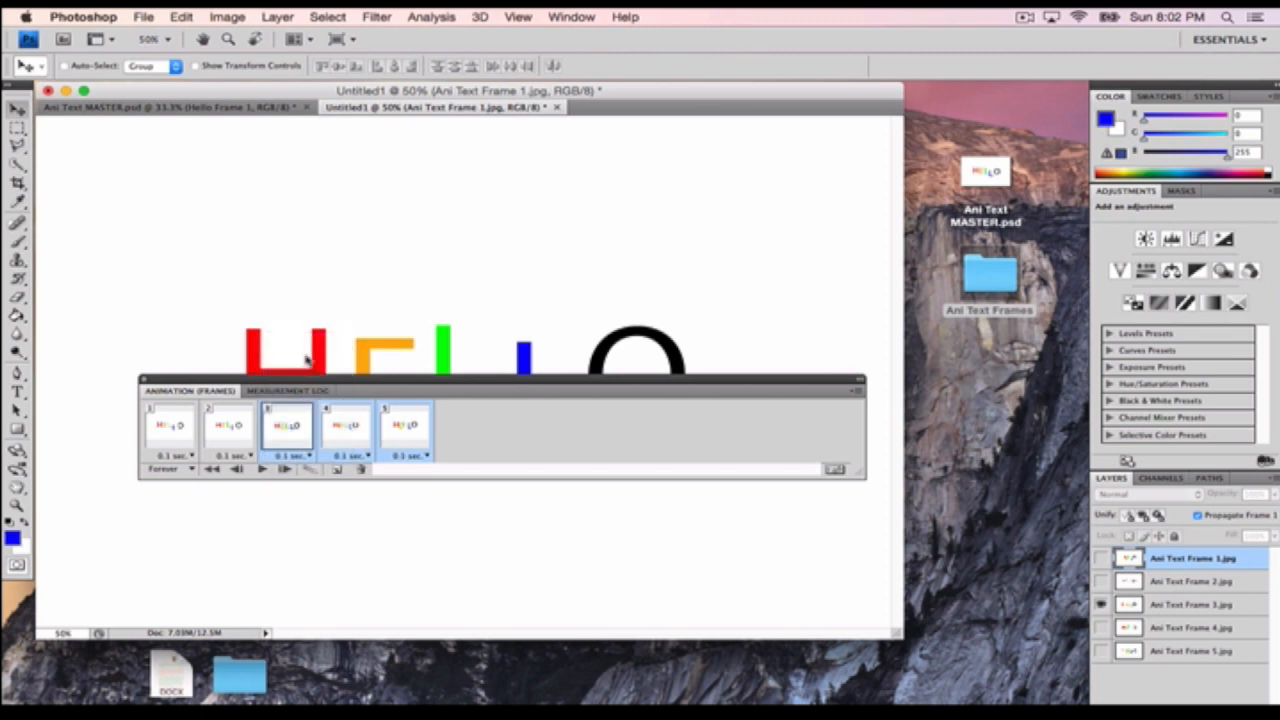
Keep looping at Forever, move the Animation panel below the HELLO text, and play the animation from frame 1 before stopping it
left_click(412, 439)
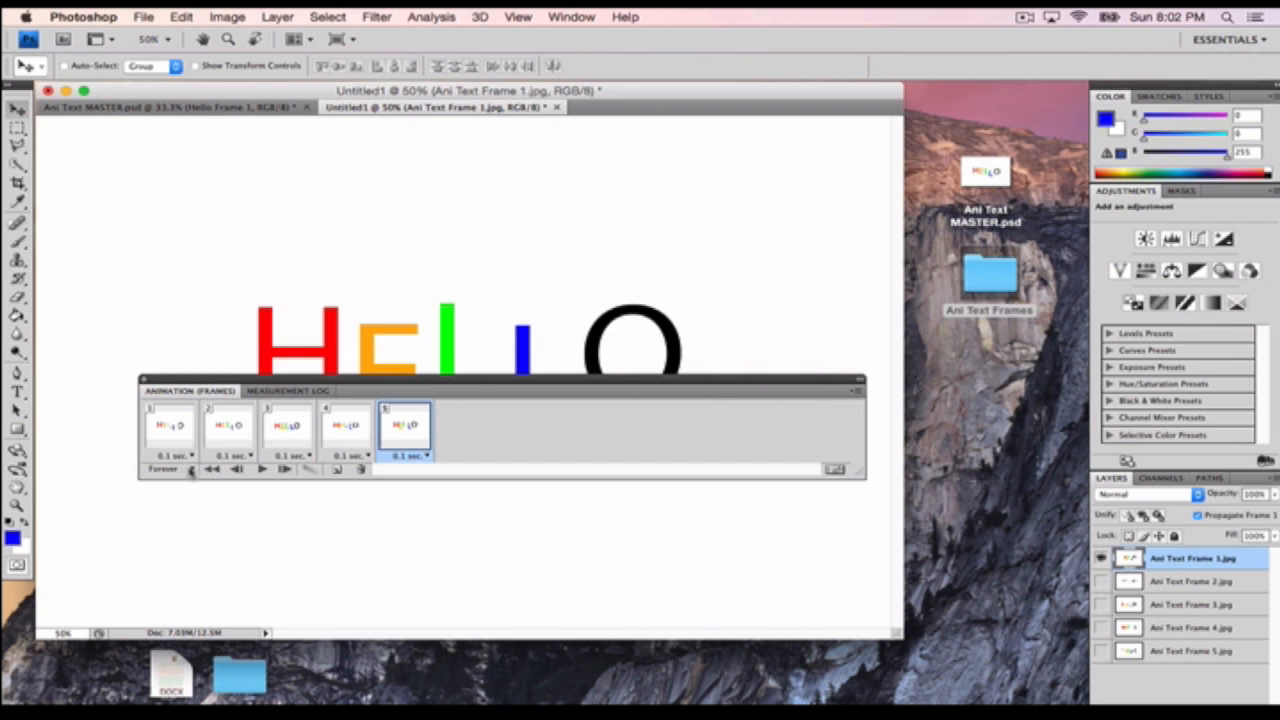
left_click(191, 470)
left_click(196, 469)
left_click(190, 430)
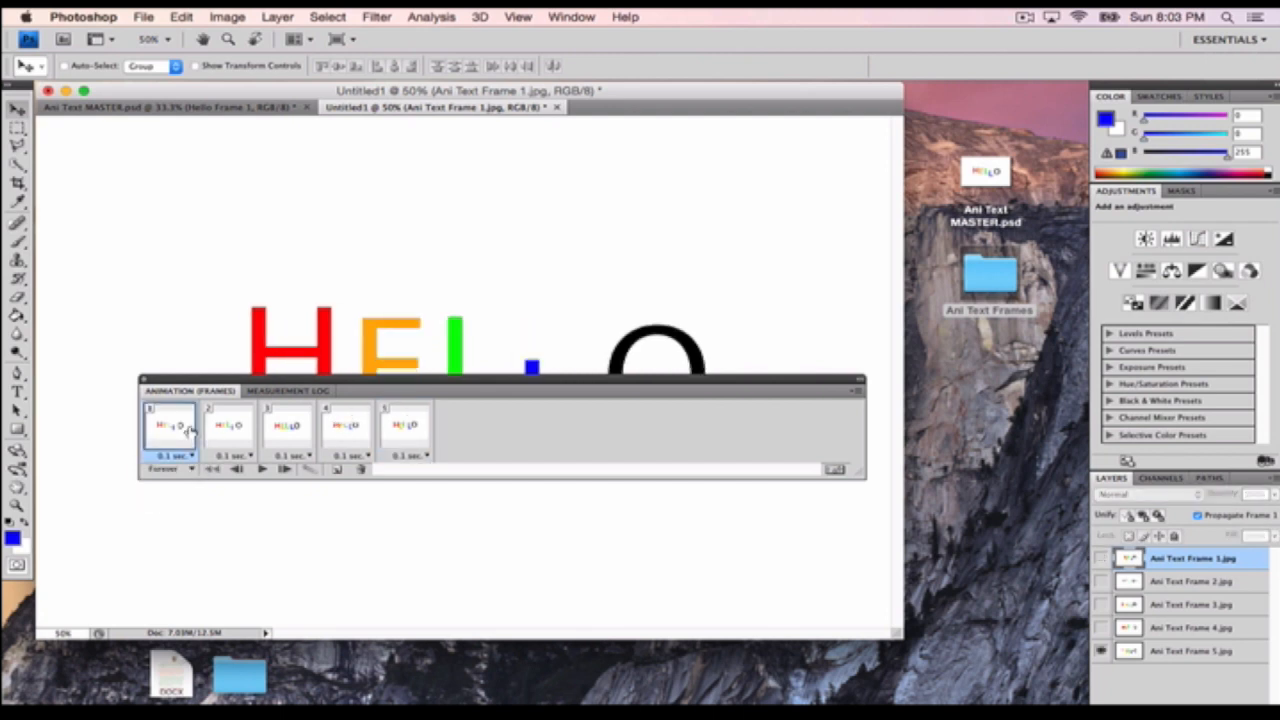
left_click_drag(302, 380, 322, 474)
left_click(281, 563)
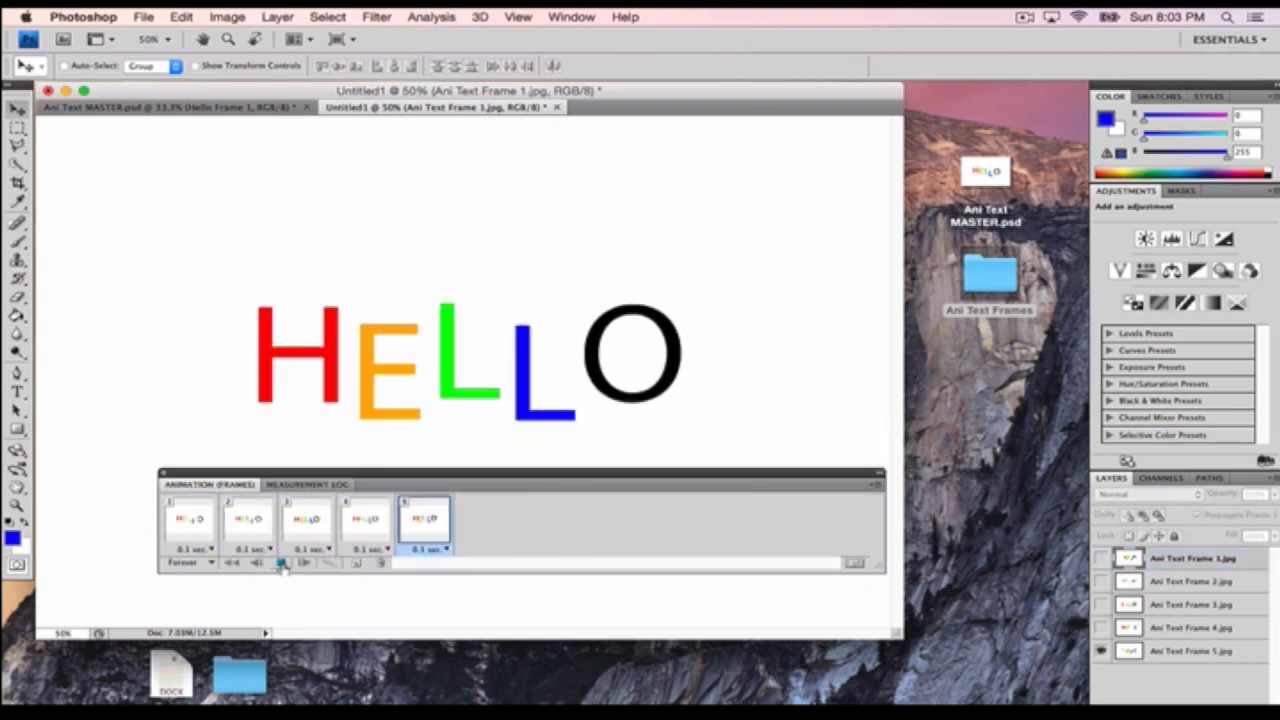
left_click_drag(402, 477, 393, 508)
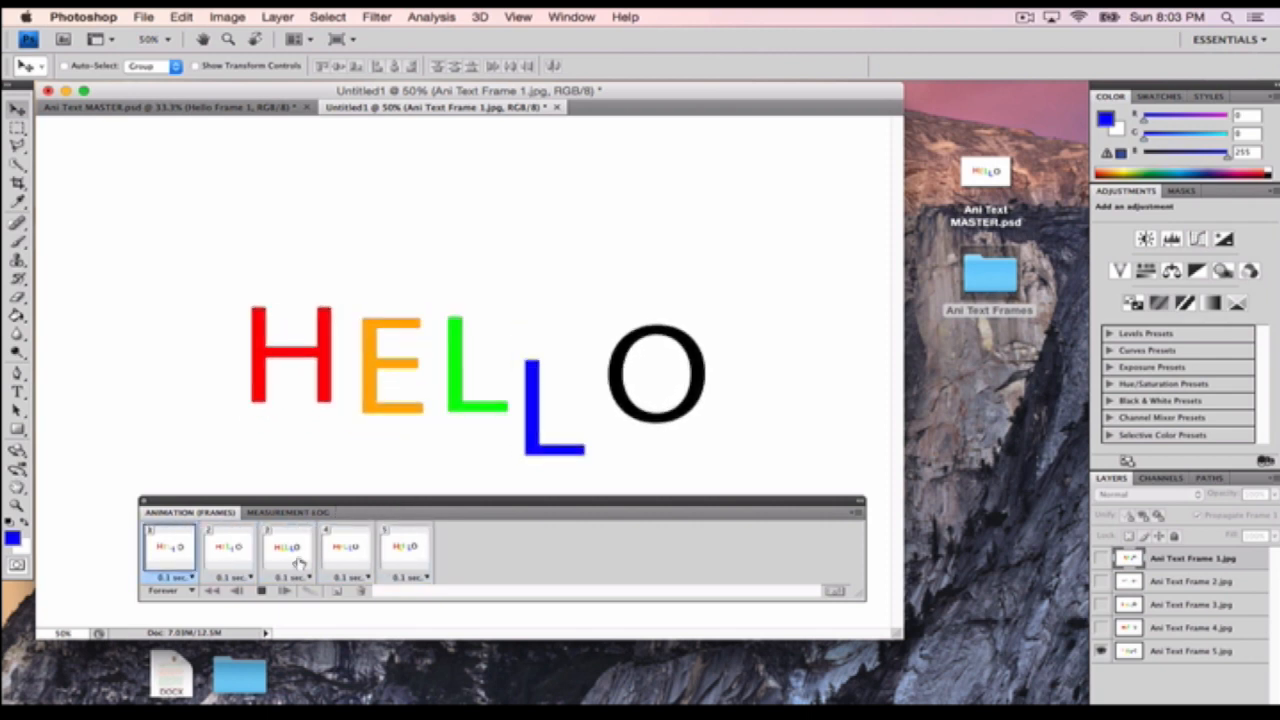
left_click(263, 592)
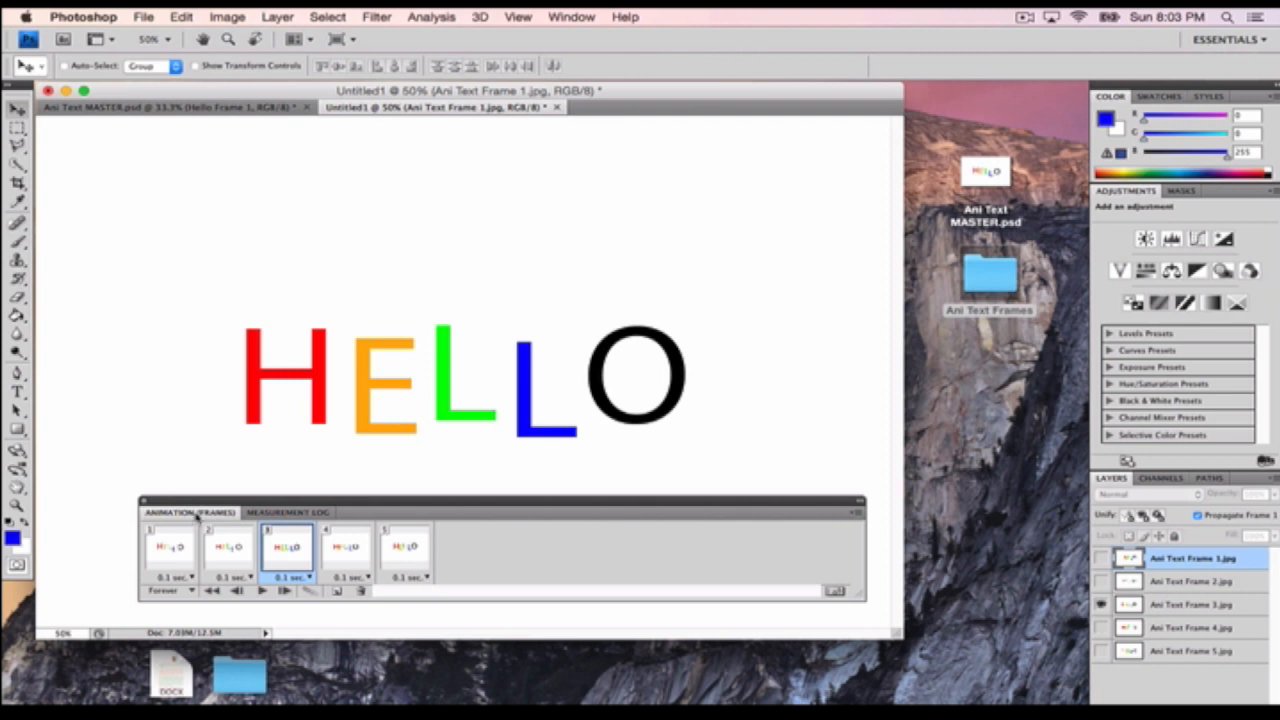
Export the animation with Save for Web & Devices as a GIF named ani TExt hello on the Desktop
left_click(144, 17)
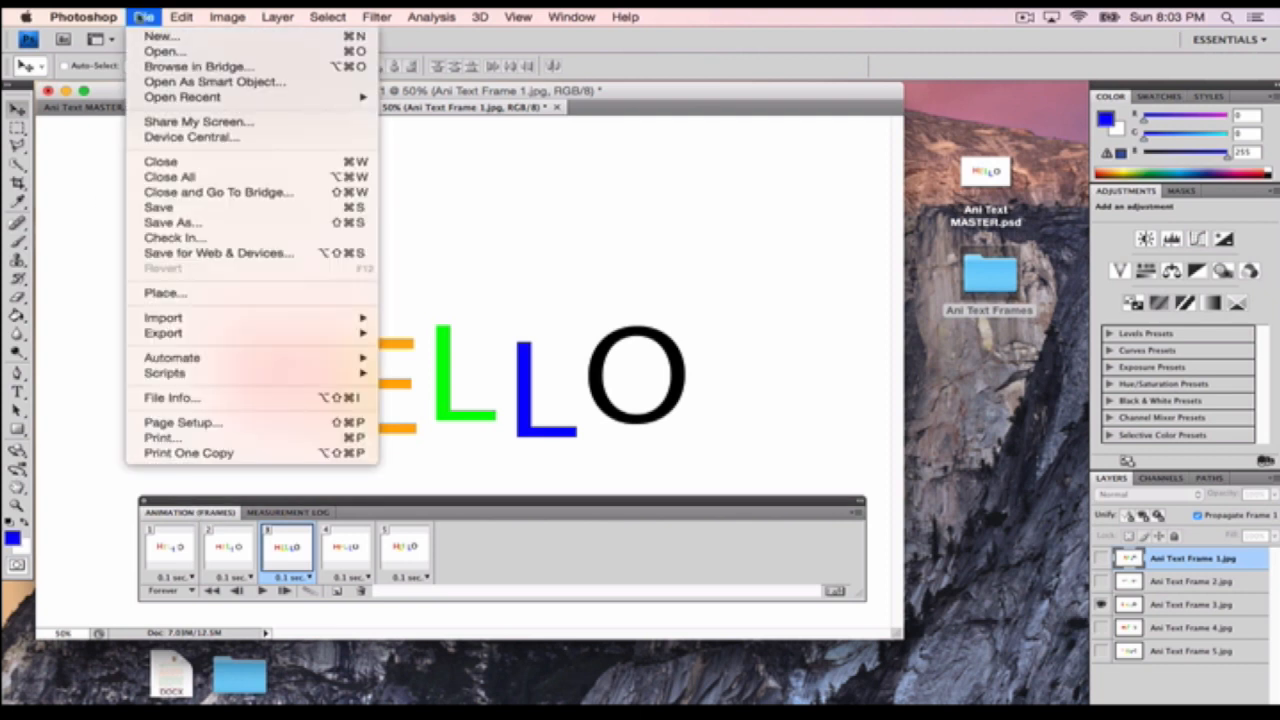
left_click(208, 254)
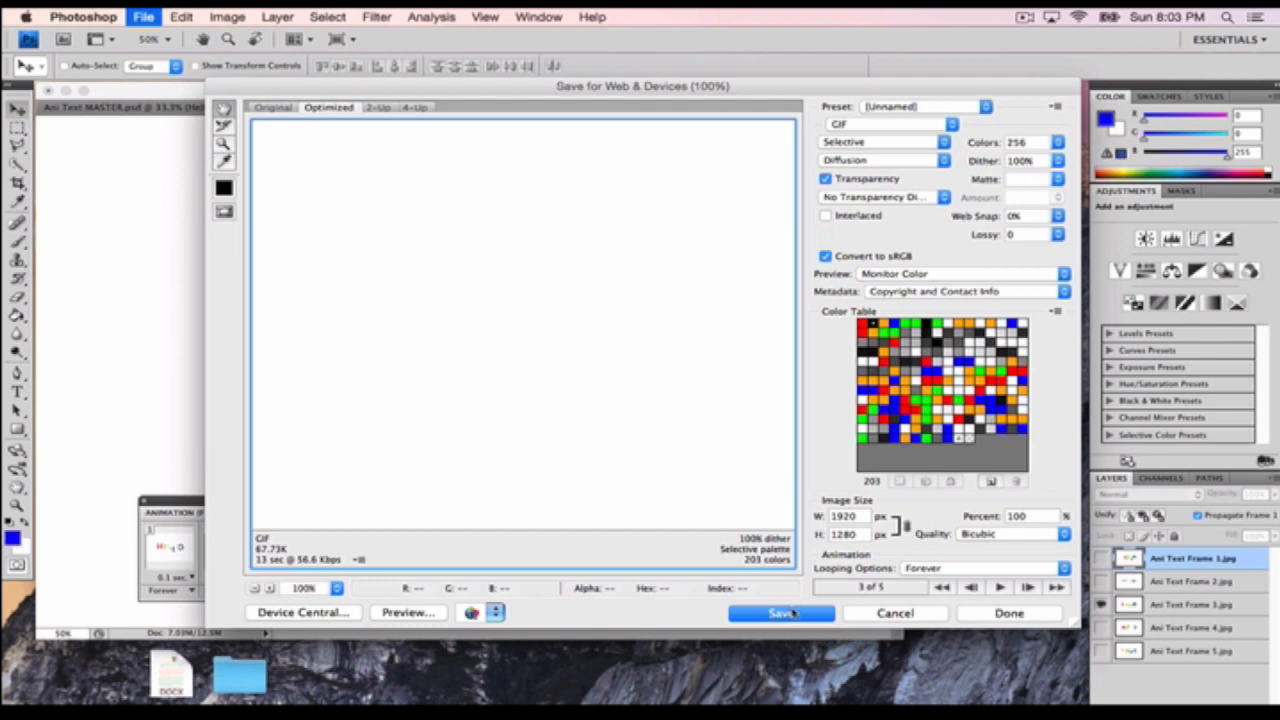
left_click(785, 613)
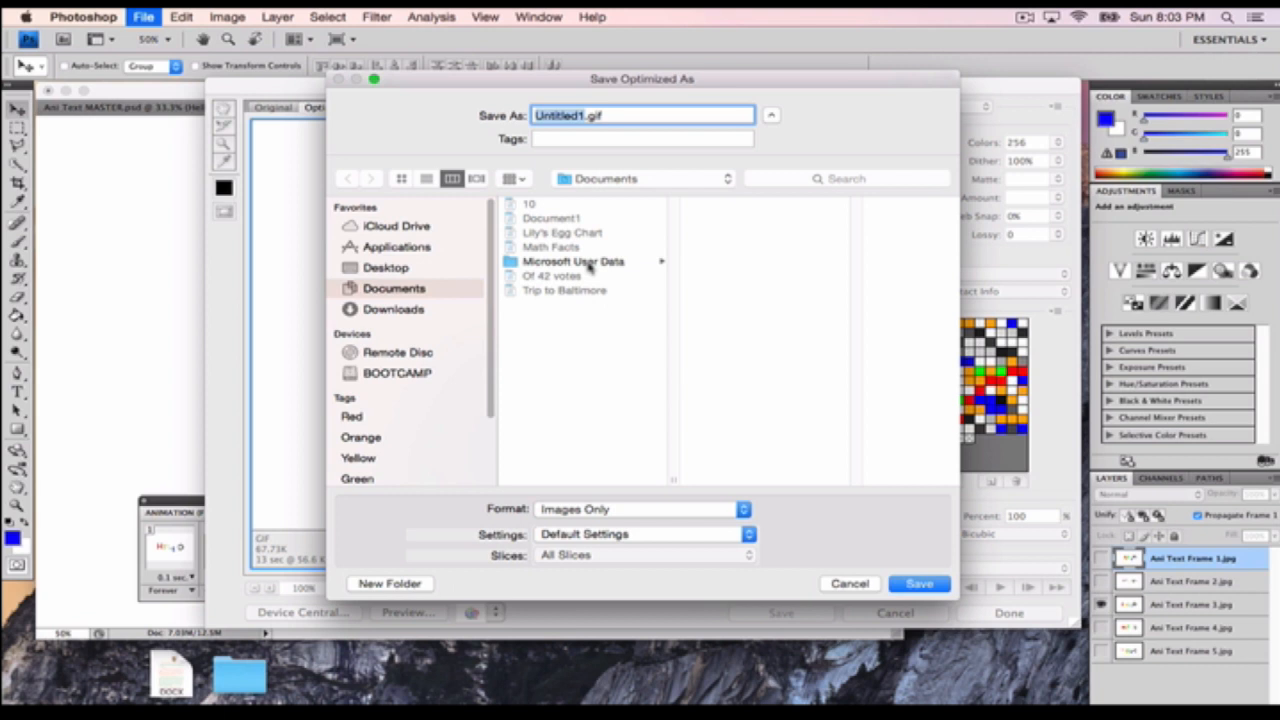
type("ani TExt hello")
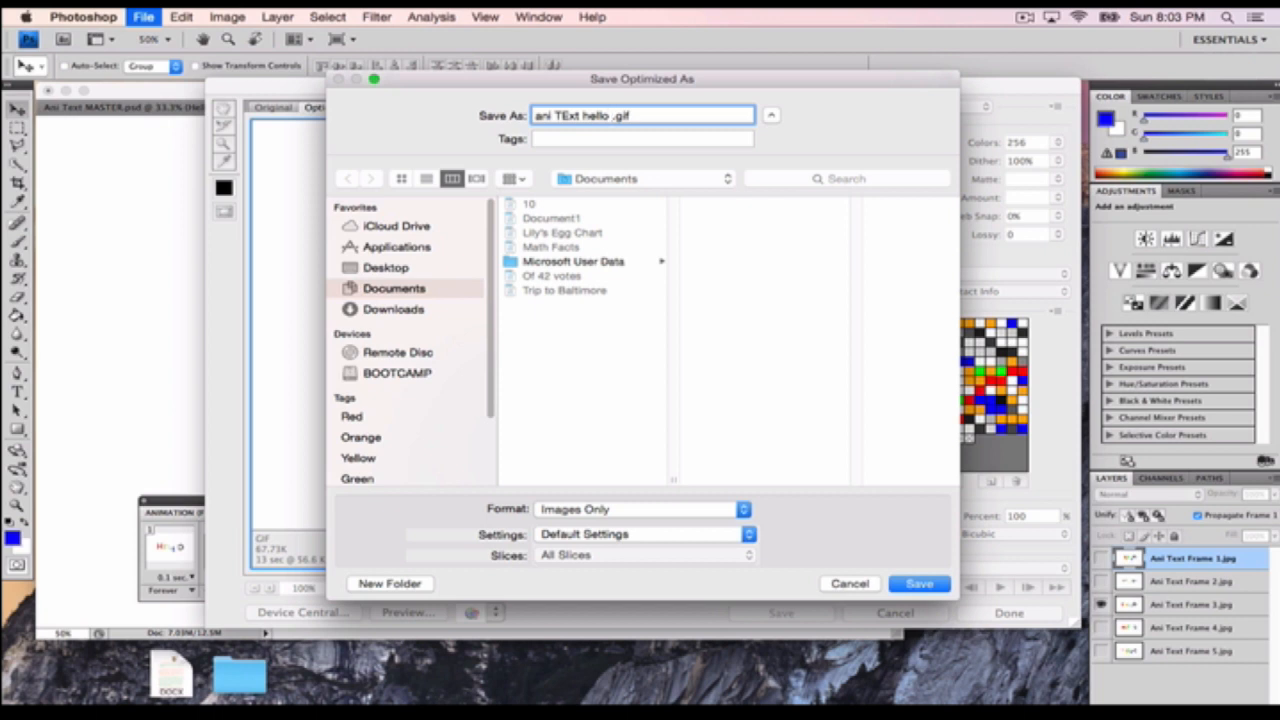
key("BackSpace")
left_click(388, 270)
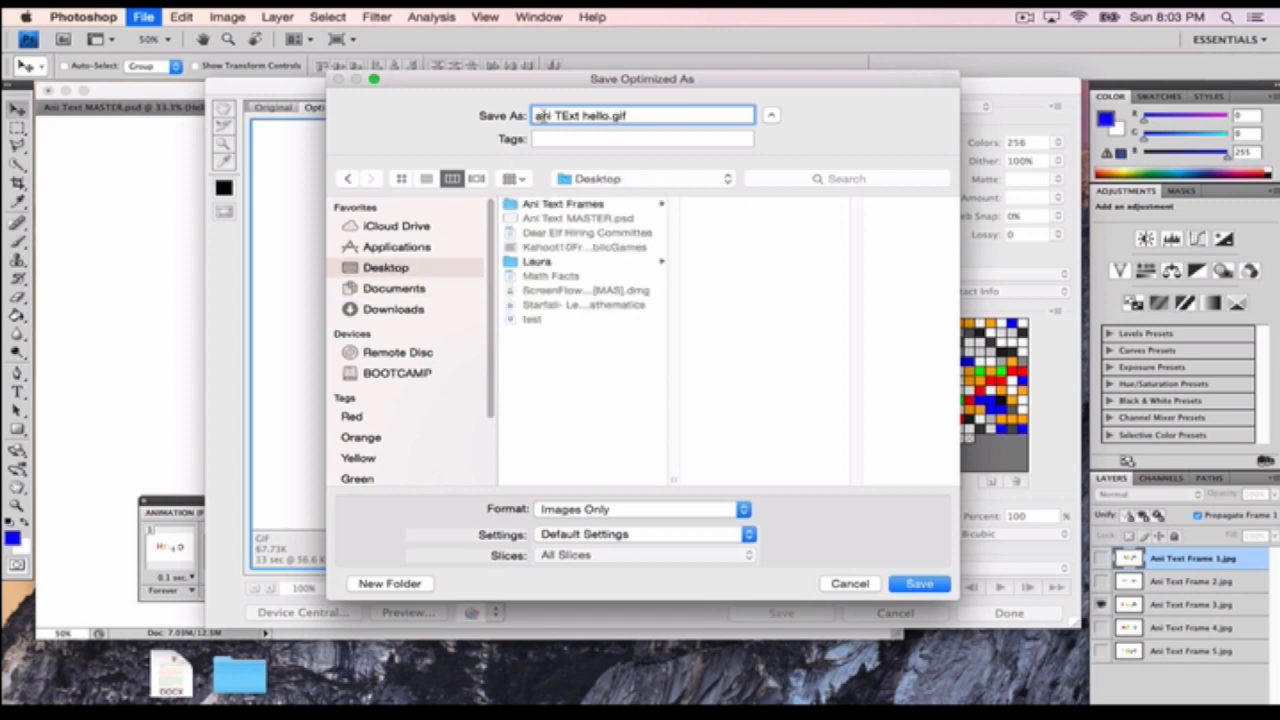
left_click(924, 584)
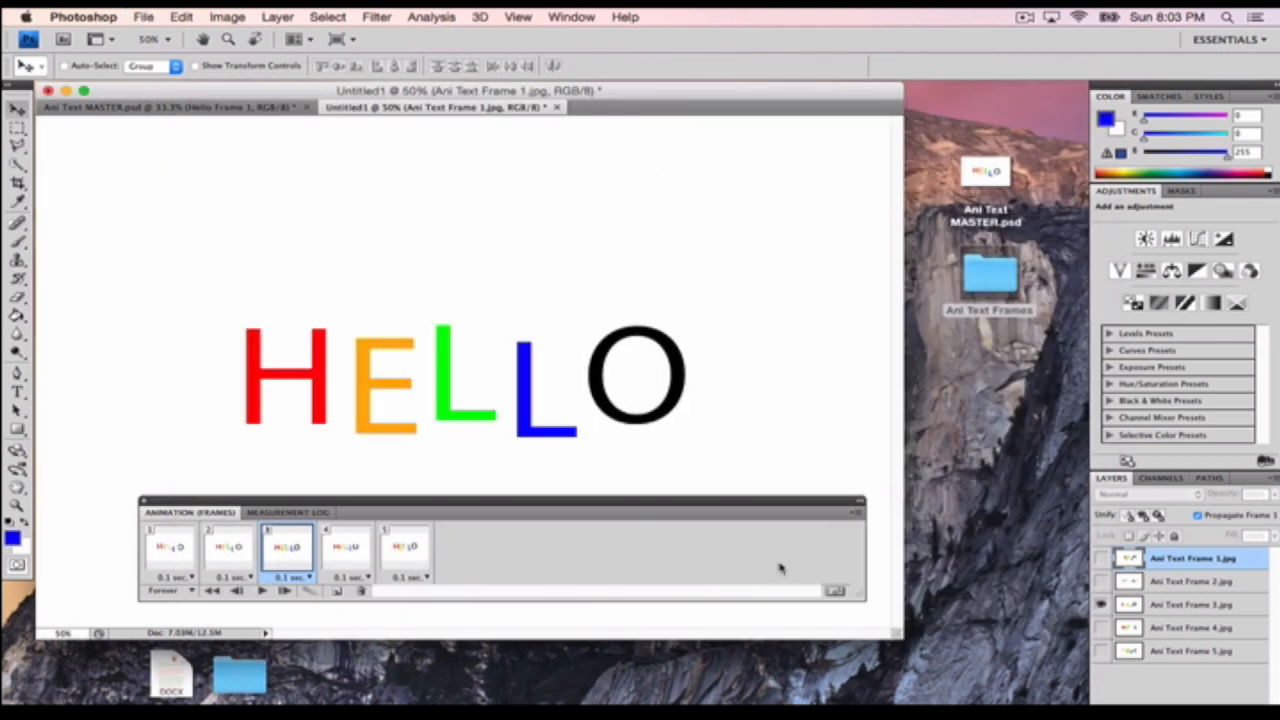
Switch to Finder and place ani-TExt-hello.gif below the Ani Text Frames folder on the desktop
left_click(989, 285)
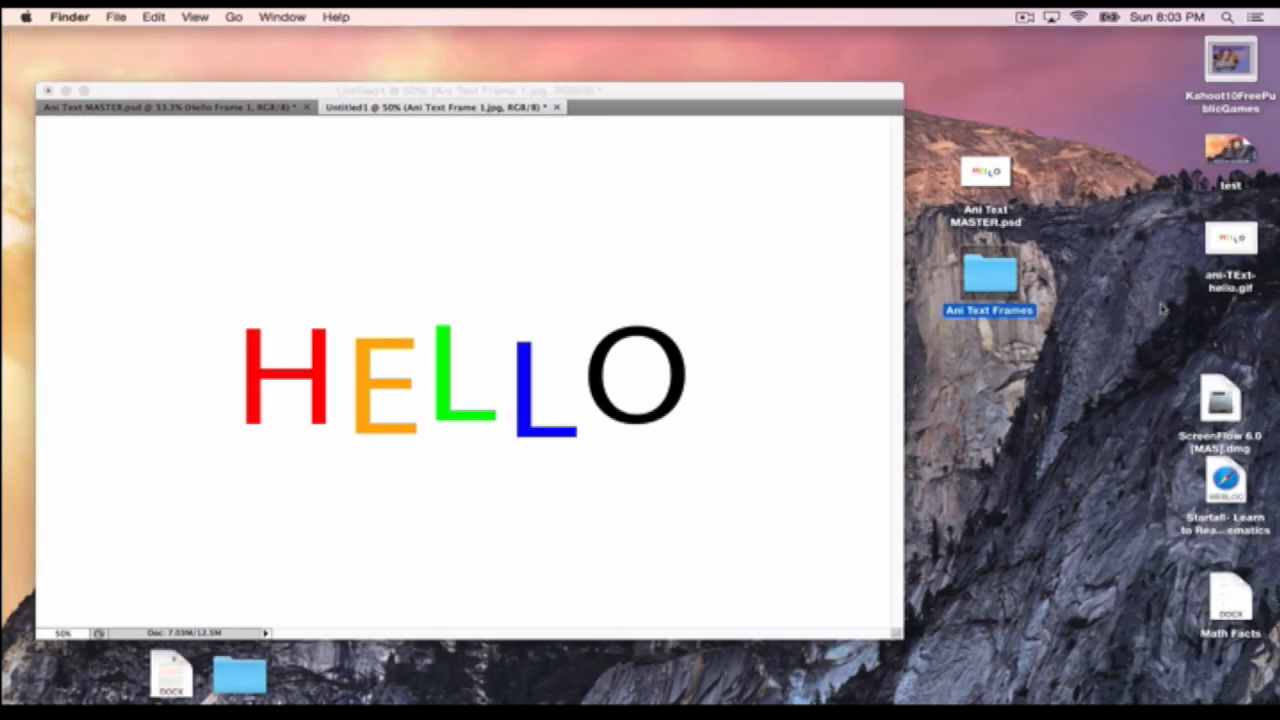
left_click_drag(1248, 240, 1005, 375)
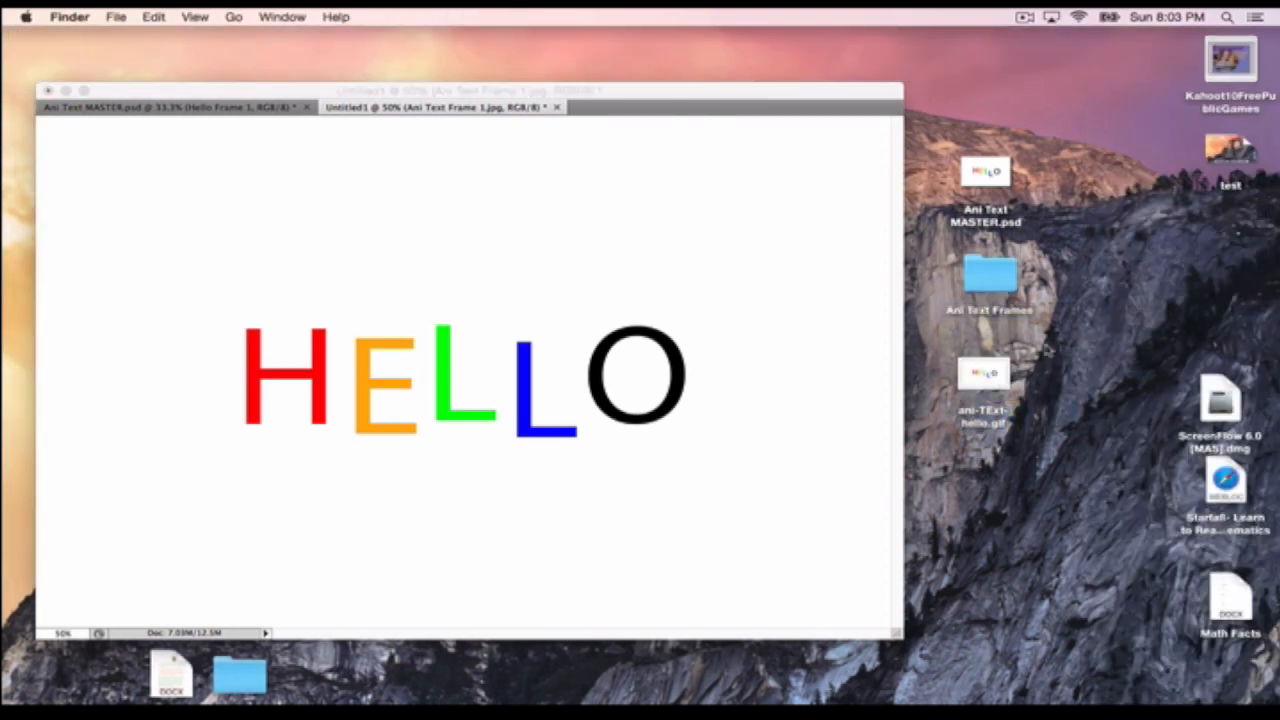
Open ani-TExt-hello.gif in Preview, close it, and watch the animated GIF in Quick Look instead
left_click(986, 375)
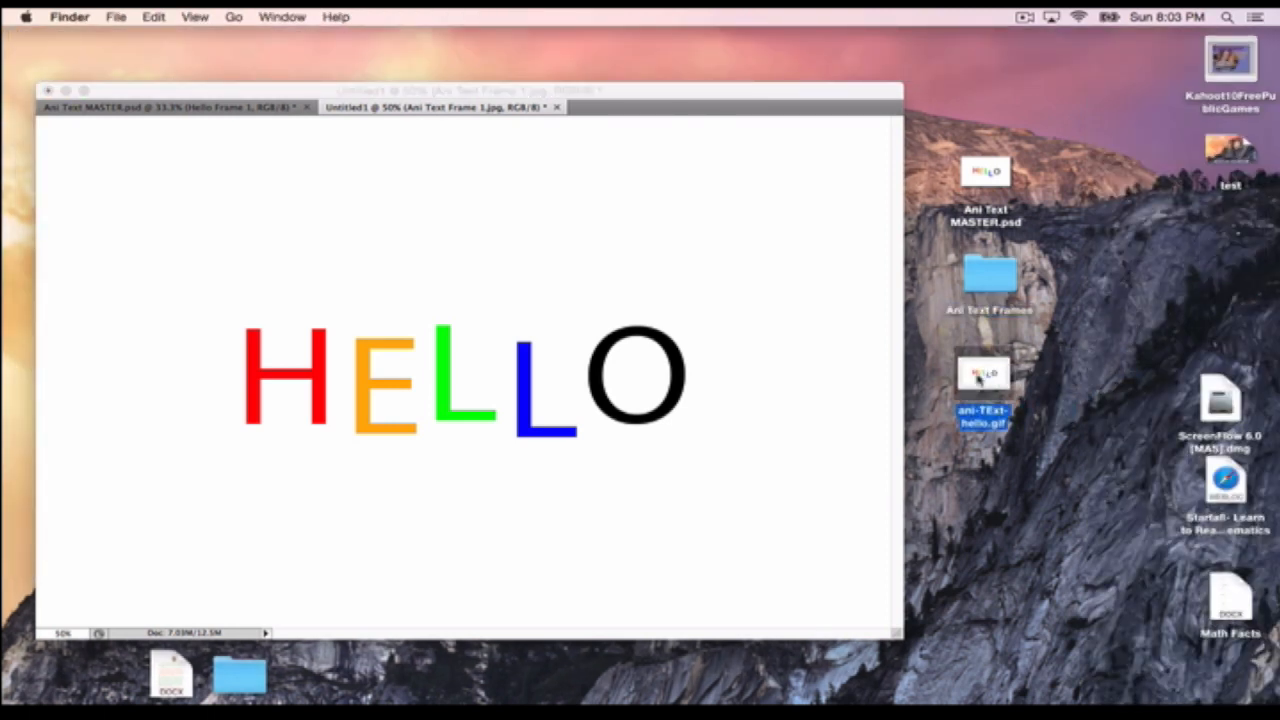
double_click(980, 378)
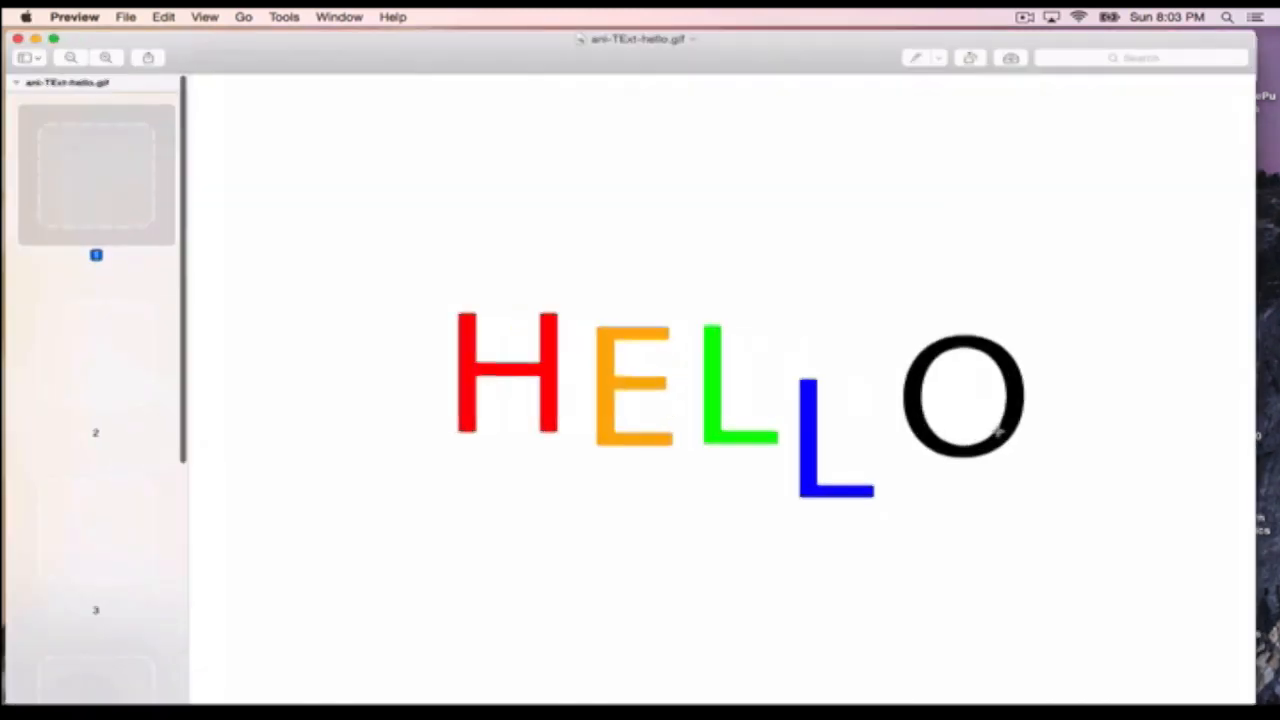
left_click(18, 39)
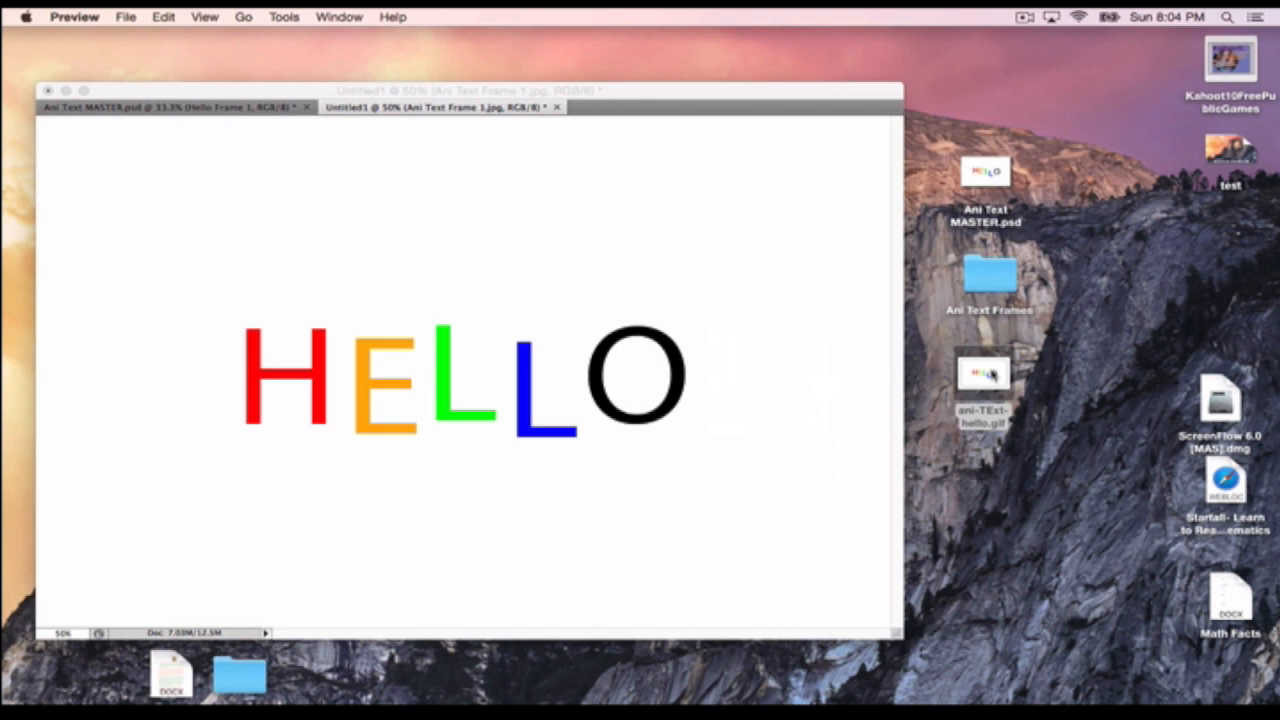
left_click(984, 378)
key("space")
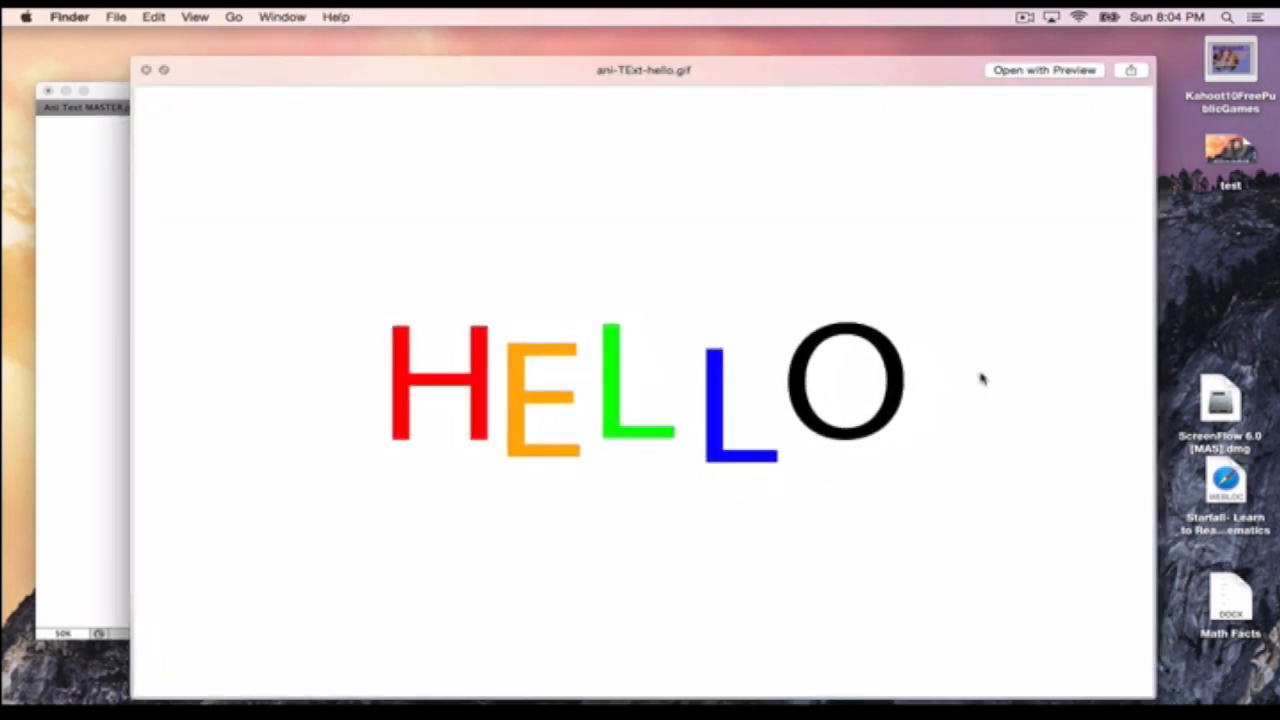